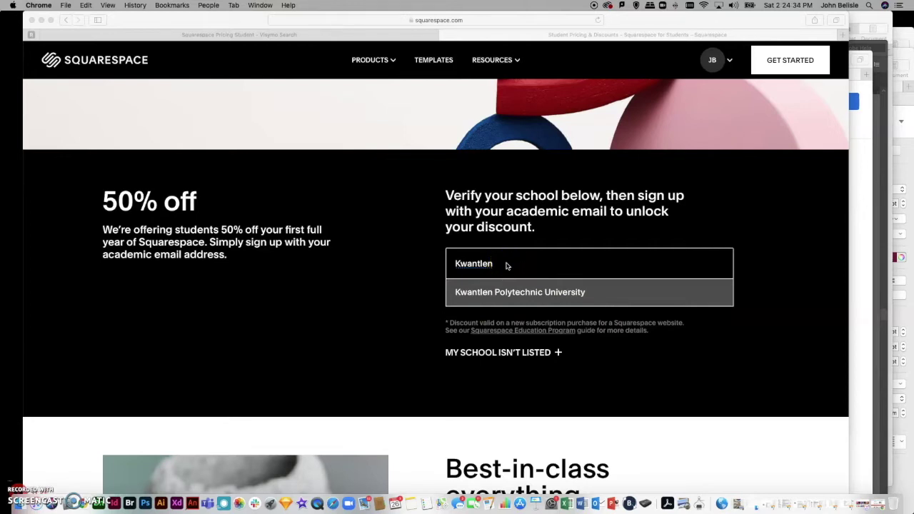
Look through the student discount page, including the 50% off offer, school verification, template samples and Best-in-class features
left_click(481, 22)
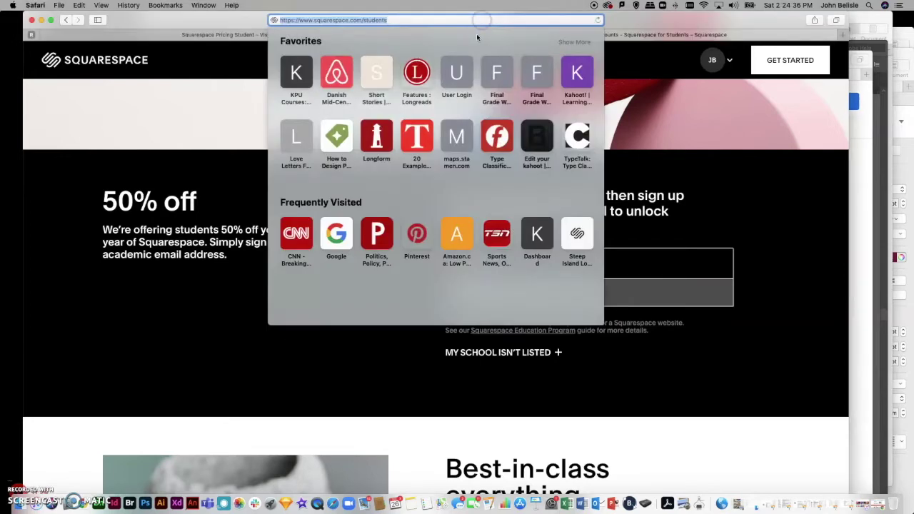
left_click(79, 171)
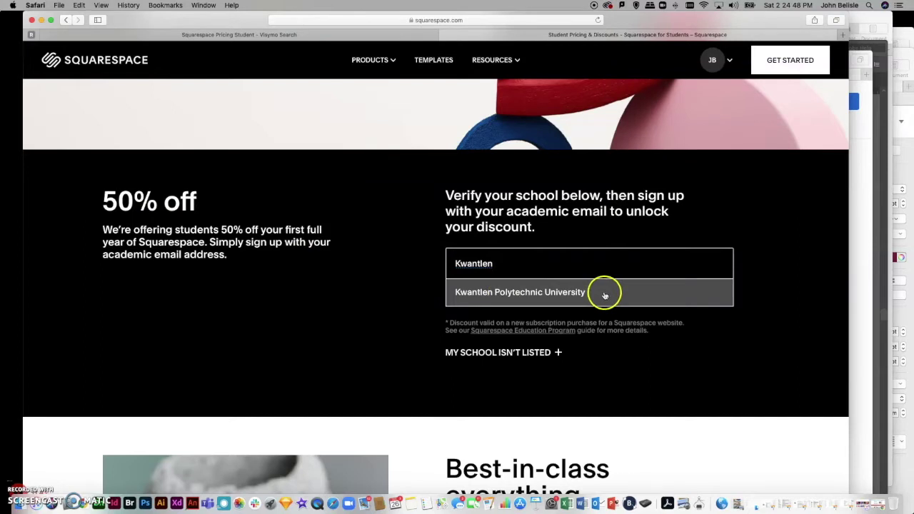
scroll(596, 293, "down", 3)
scroll(591, 293, "down", 10)
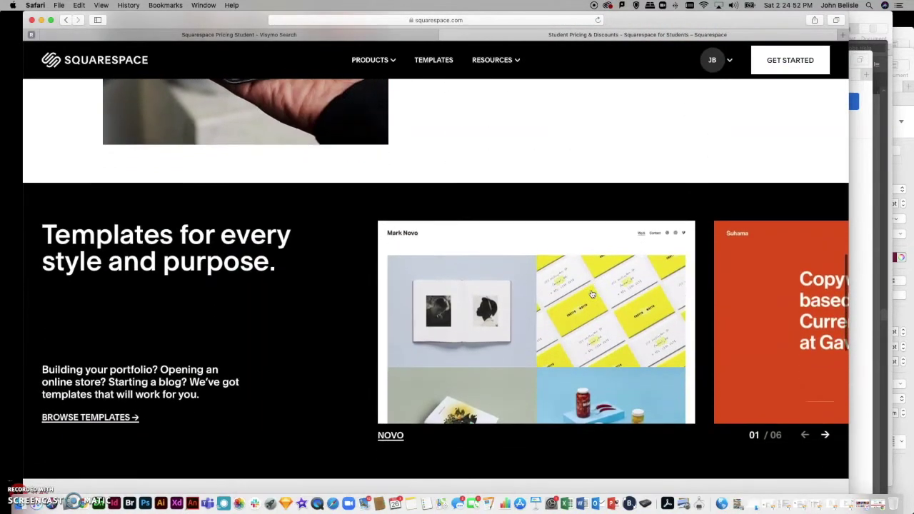
scroll(592, 293, "up", 12)
scroll(592, 294, "up", 6)
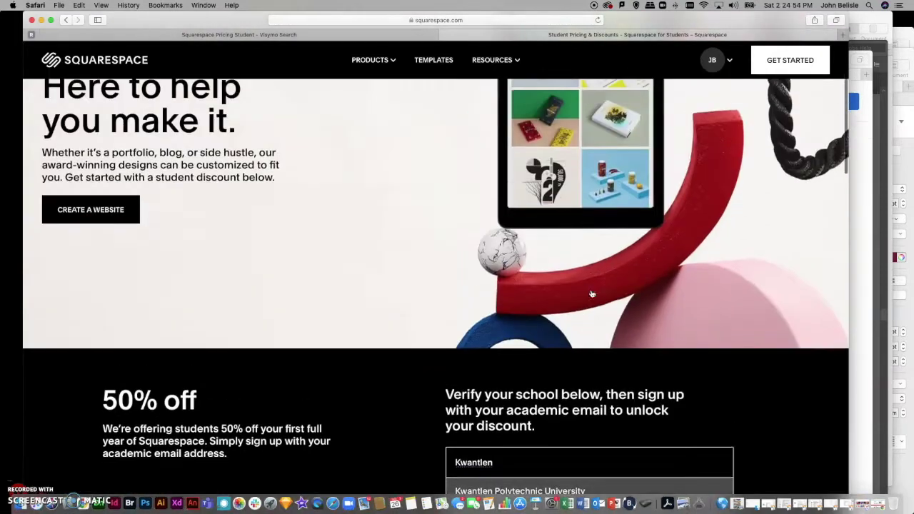
scroll(592, 294, "down", 6)
scroll(593, 293, "down", 4)
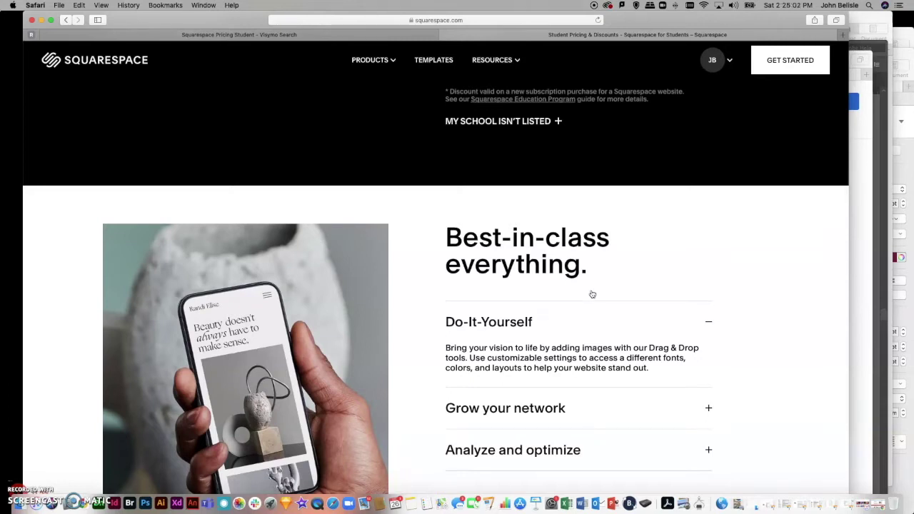
scroll(592, 293, "down", 5)
scroll(592, 293, "up", 4)
scroll(592, 294, "down", 3)
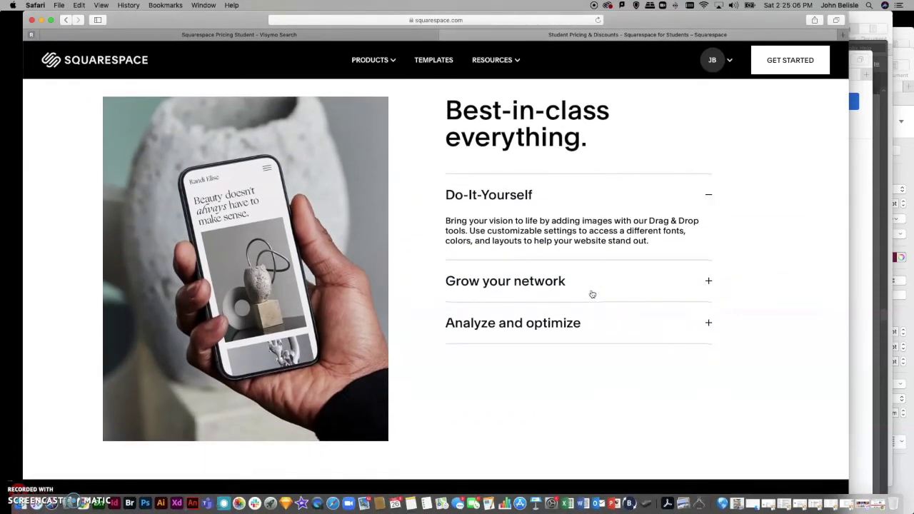
scroll(592, 294, "up", 15)
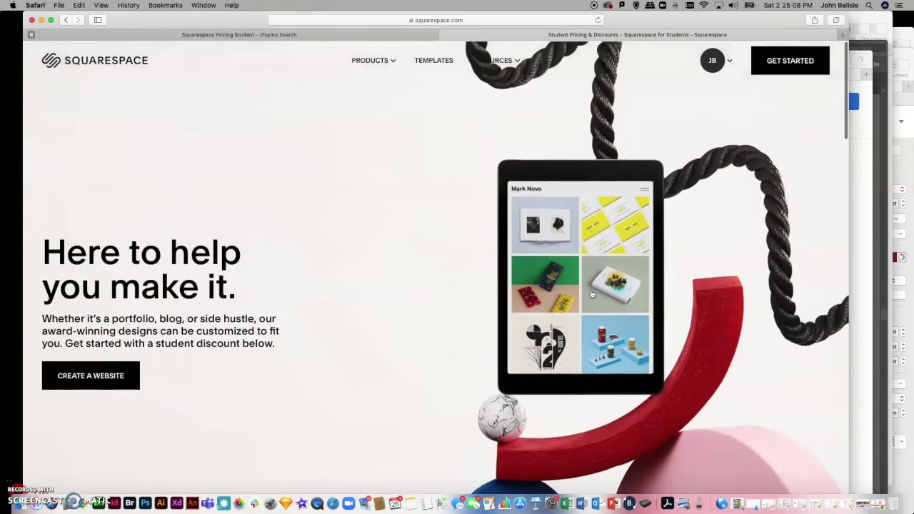
Get started from the Build a Website page to open the website template gallery
left_click(220, 117)
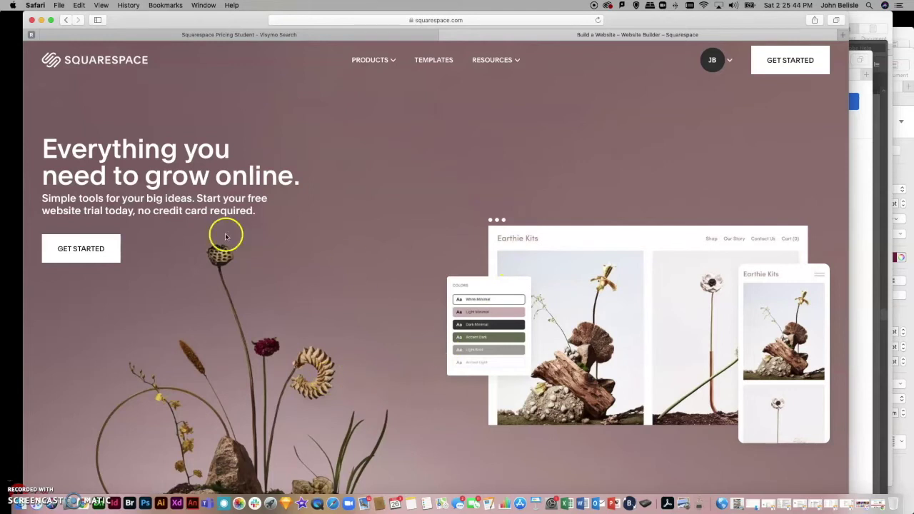
left_click(74, 247)
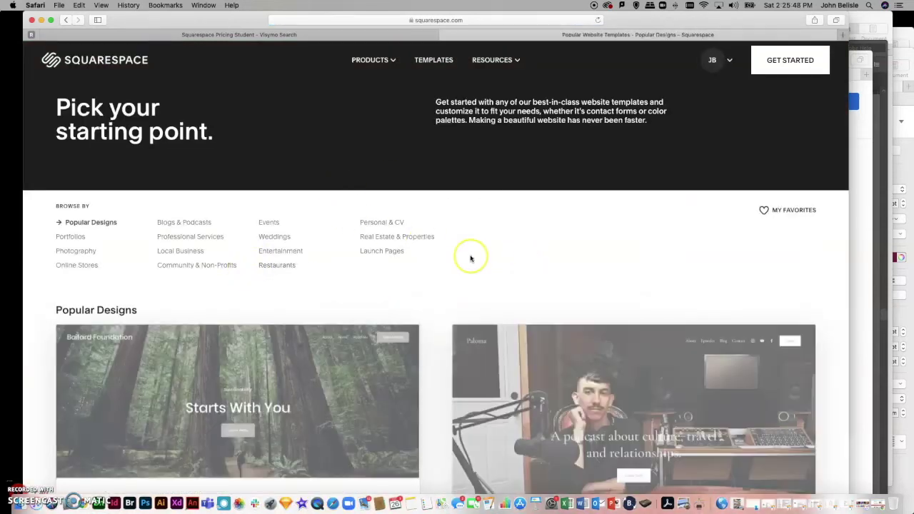
Browse the Popular Designs templates through the whole gallery and back to the Clarkson and Pazari designs
scroll(471, 258, "down", 10)
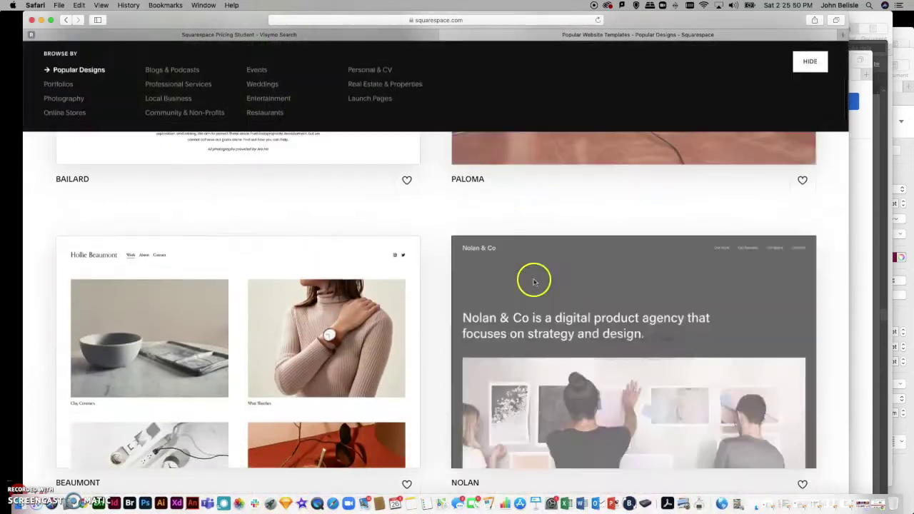
scroll(534, 282, "down", 15)
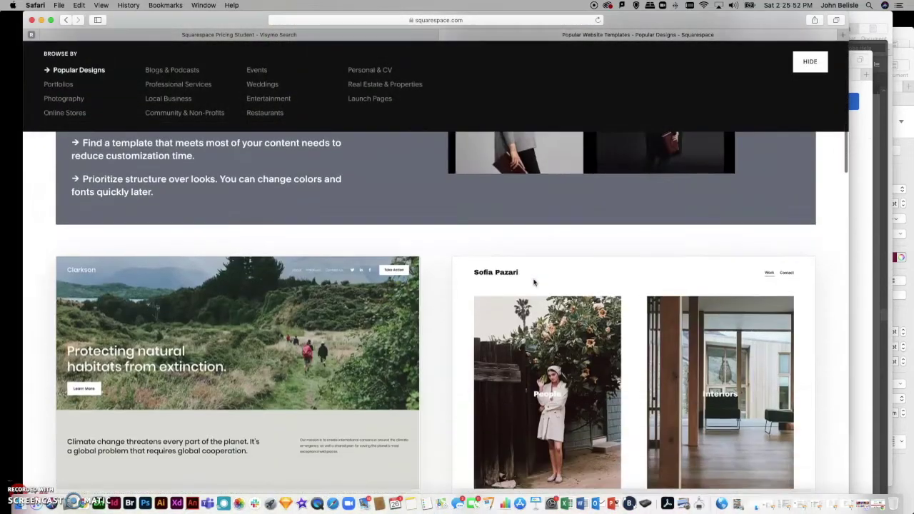
scroll(534, 282, "down", 20)
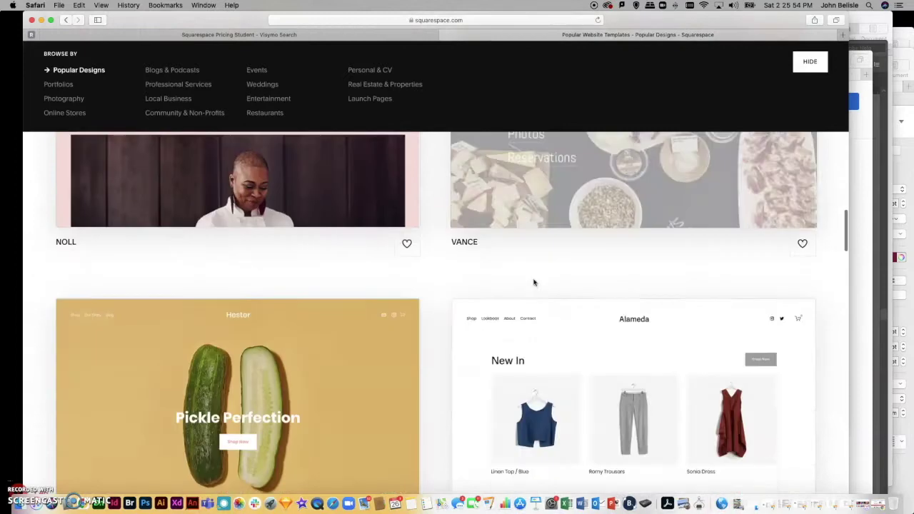
scroll(534, 282, "down", 20)
scroll(534, 282, "down", 20)
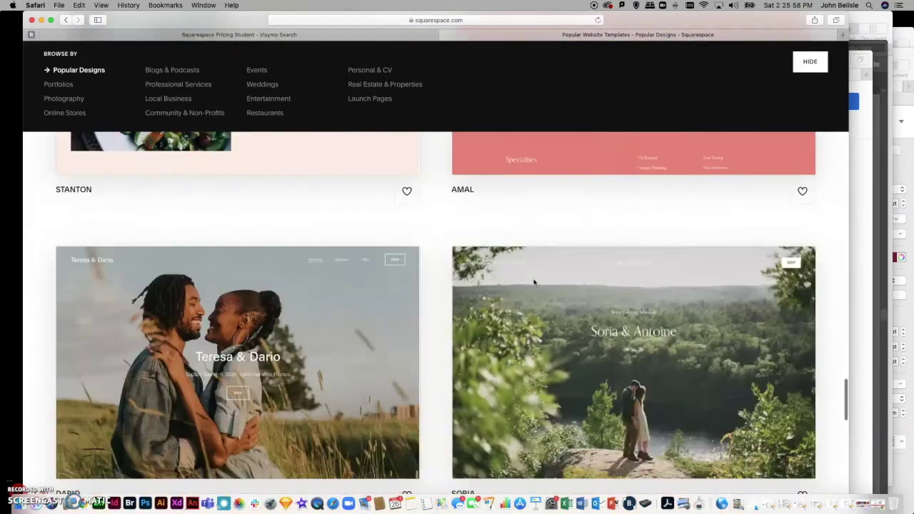
scroll(535, 282, "down", 2)
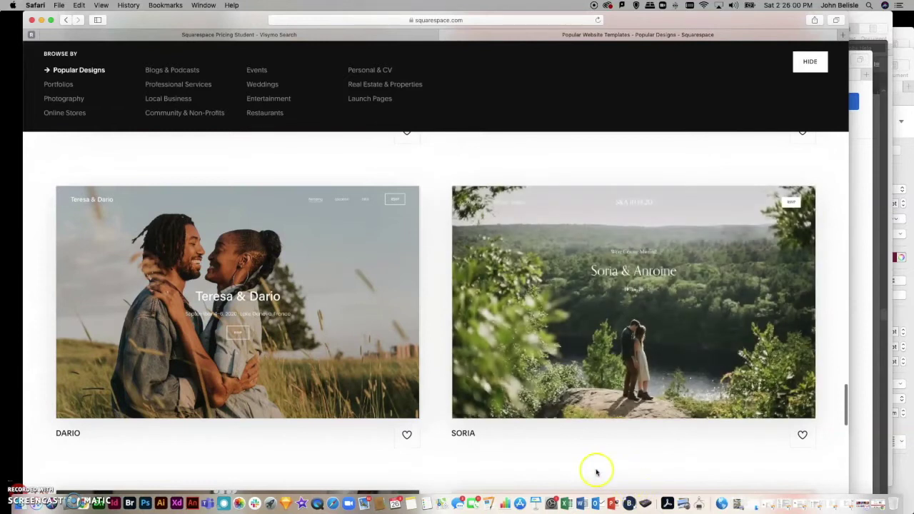
scroll(599, 468, "down", 10)
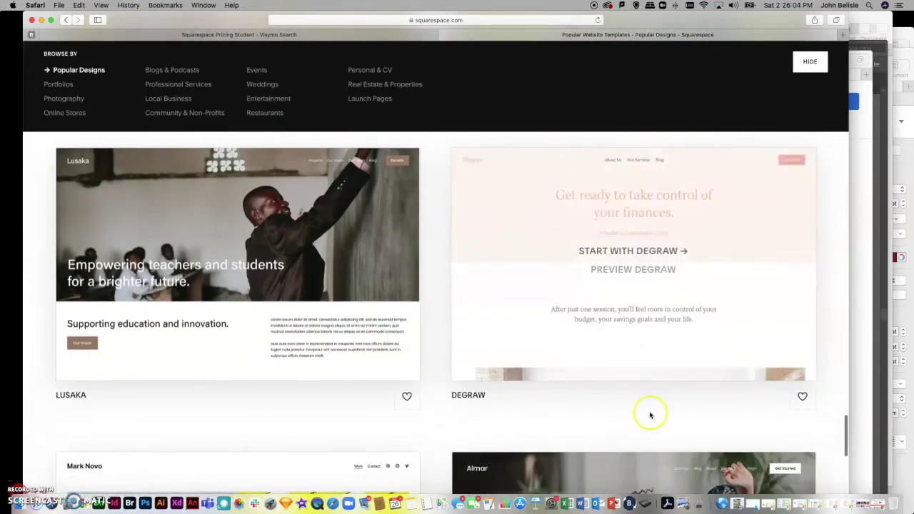
scroll(650, 415, "down", 9)
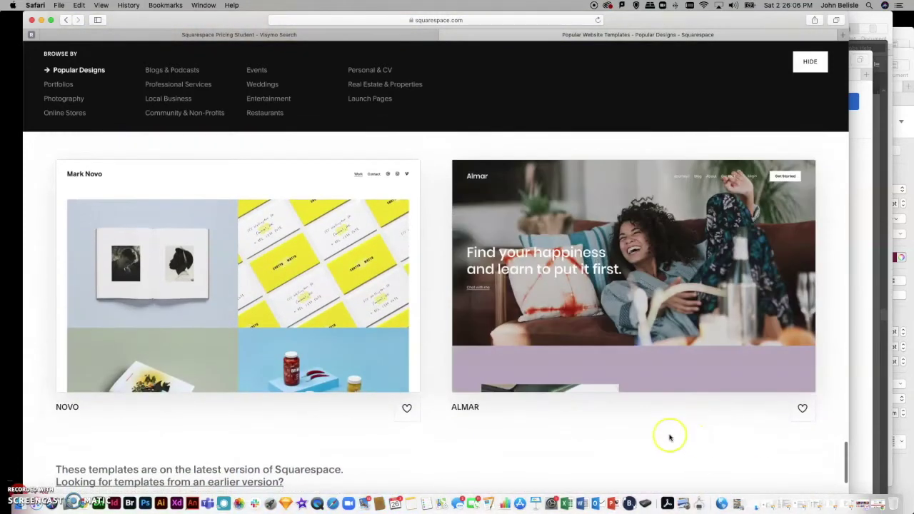
scroll(670, 437, "down", 6)
scroll(670, 437, "up", 20)
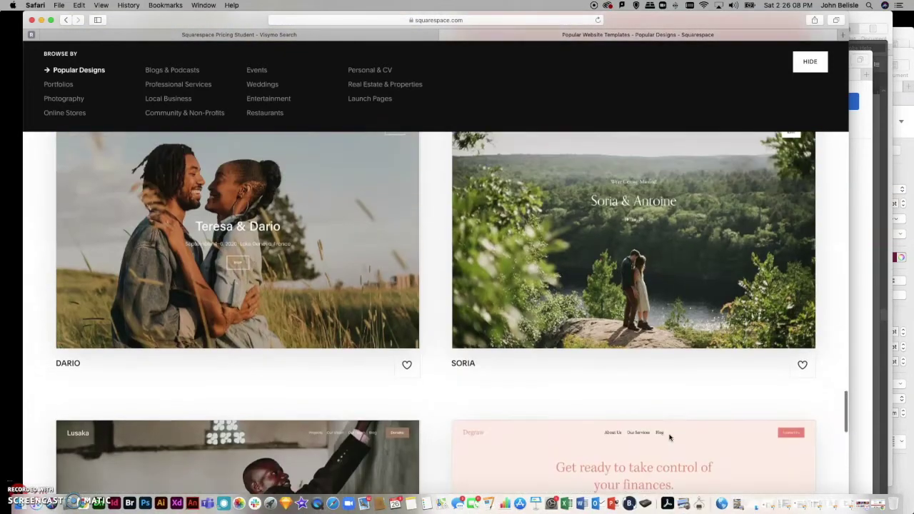
scroll(670, 437, "up", 20)
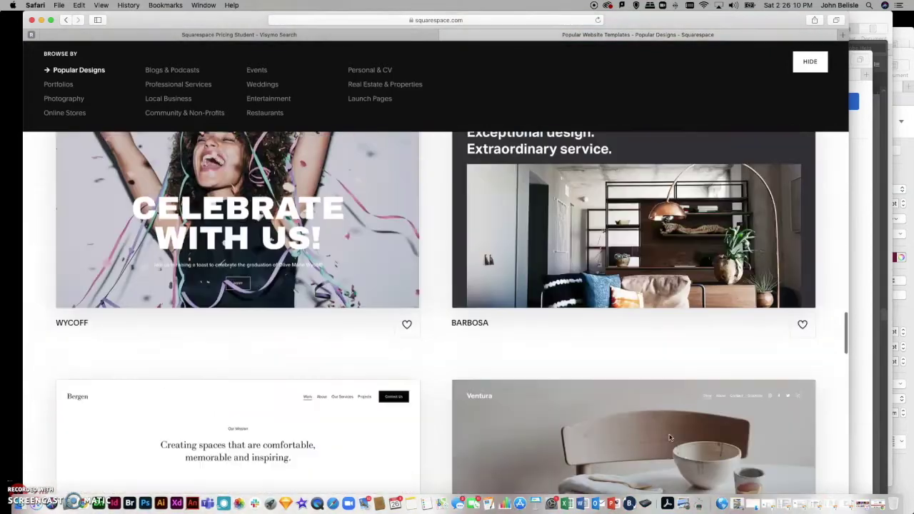
scroll(670, 437, "up", 15)
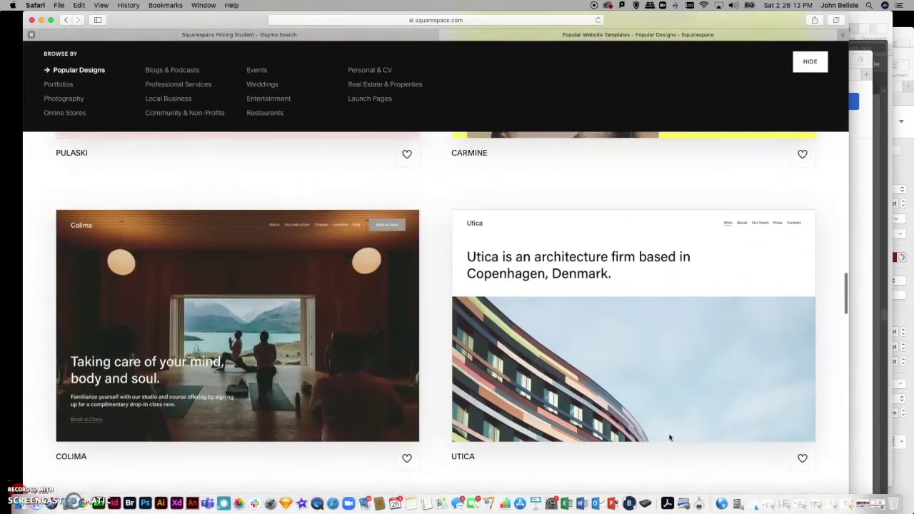
scroll(670, 437, "up", 20)
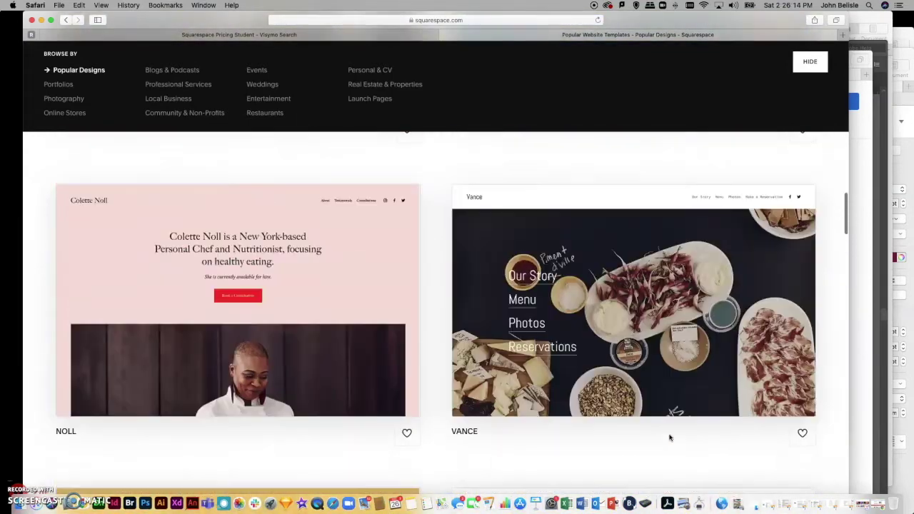
scroll(670, 438, "up", 10)
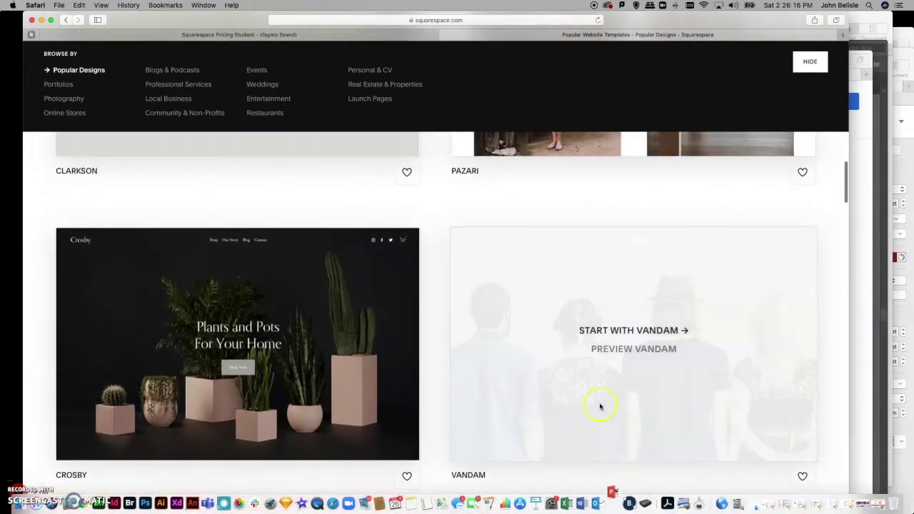
scroll(600, 407, "up", 5)
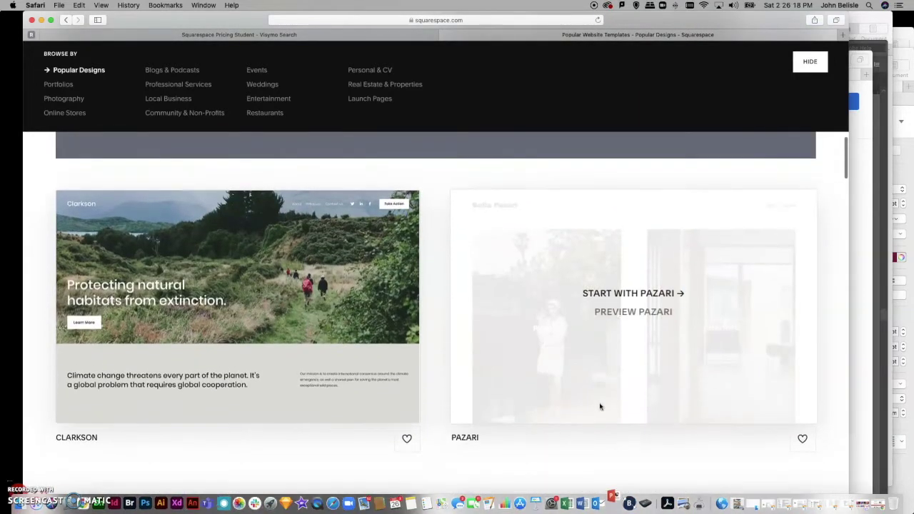
scroll(600, 407, "up", 5)
scroll(600, 406, "down", 10)
scroll(600, 406, "down", 1)
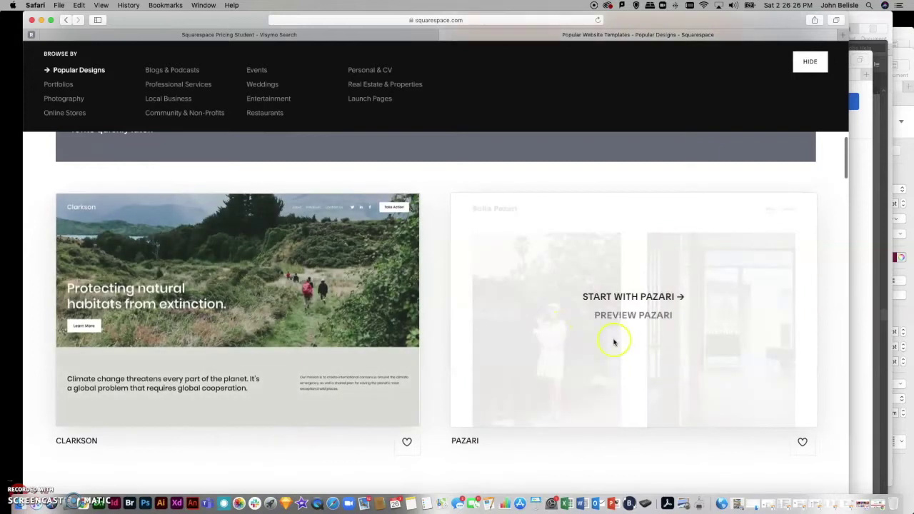
Find the Vance template in the gallery, preview it and look over its home page
scroll(612, 341, "down", 8)
scroll(614, 342, "down", 10)
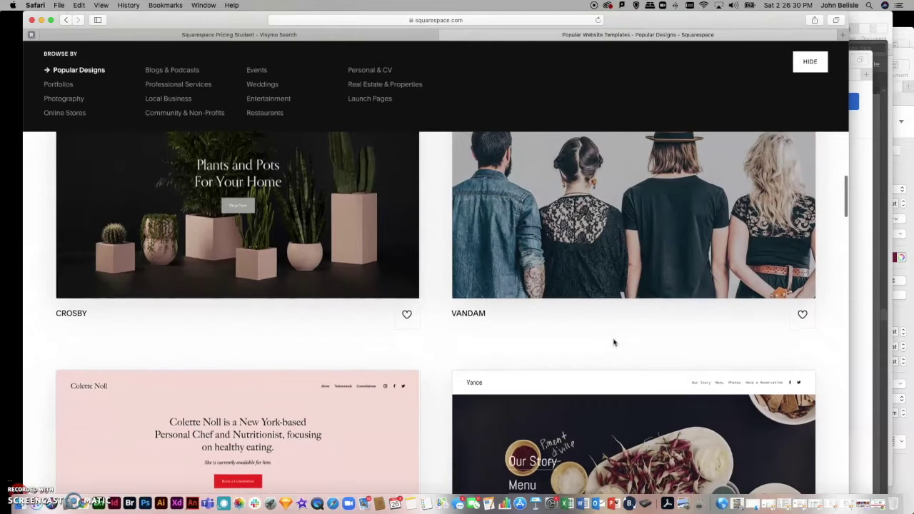
scroll(614, 342, "down", 10)
scroll(613, 341, "down", 1)
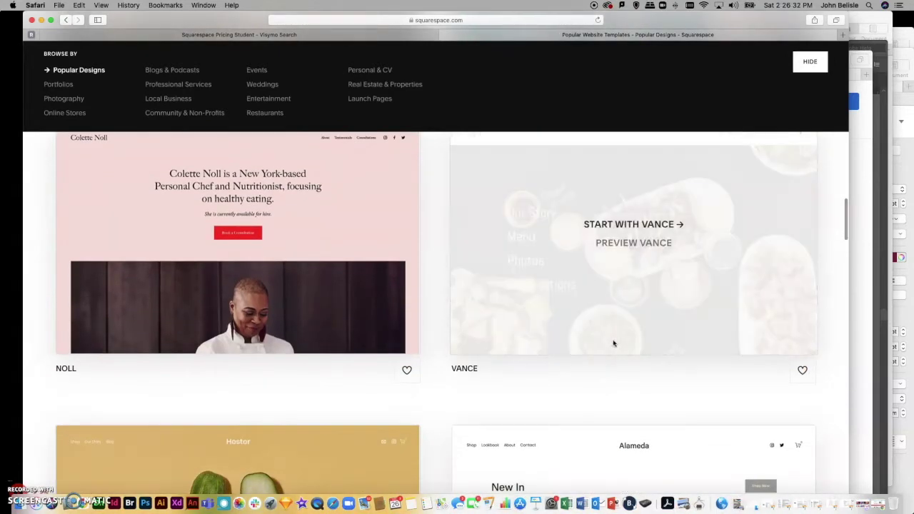
mouse_move(655, 284)
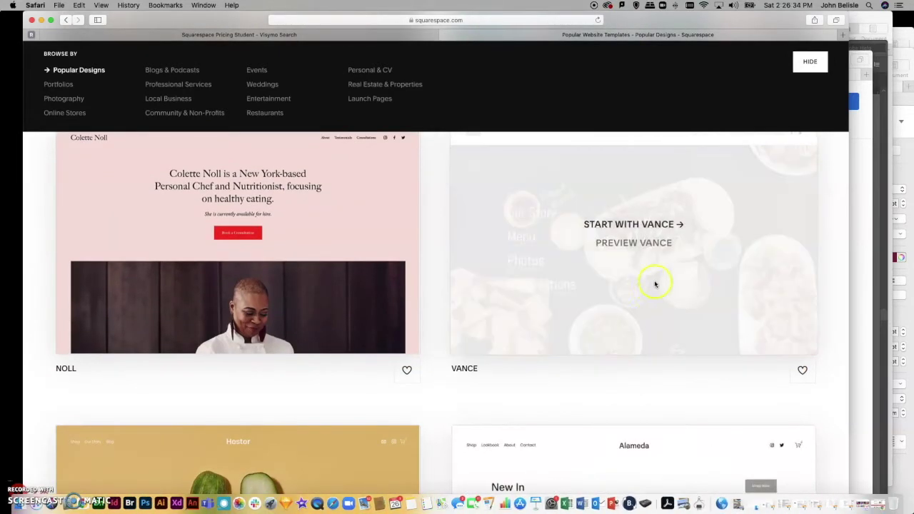
left_click(629, 245)
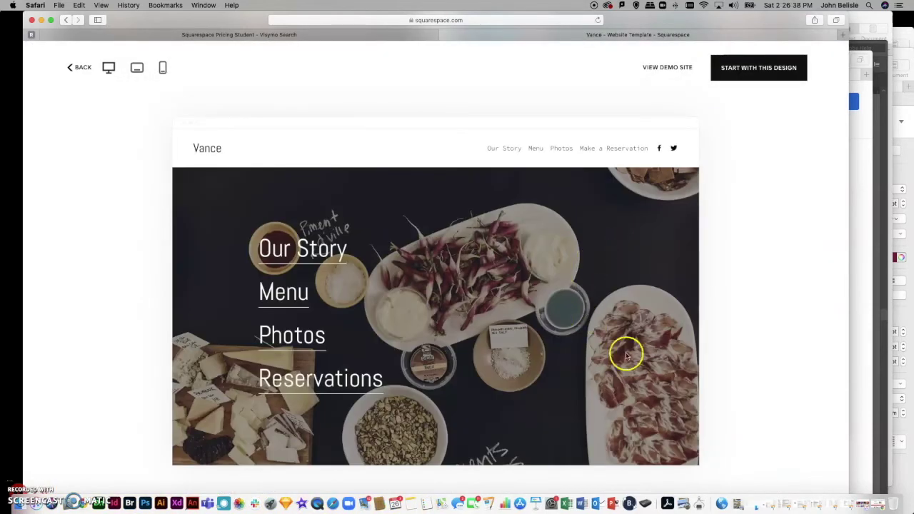
scroll(599, 334, "down", 2)
scroll(599, 334, "up", 2)
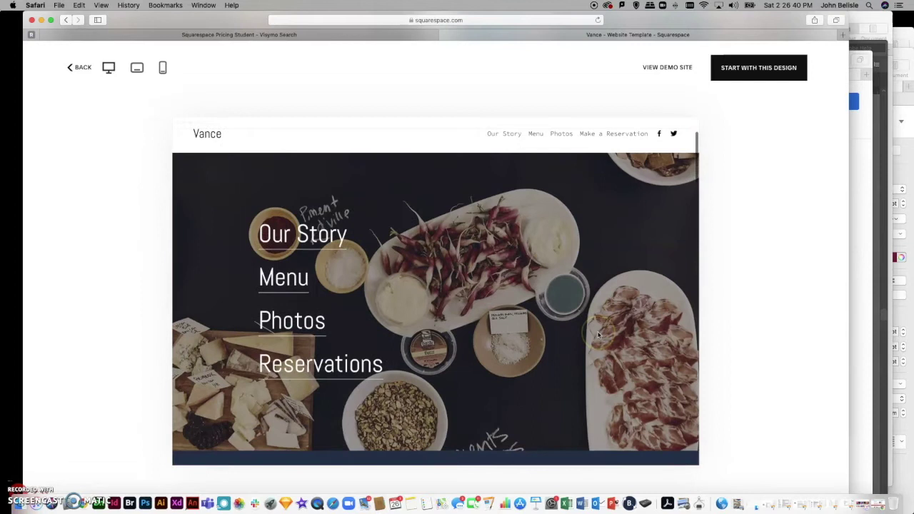
scroll(599, 335, "down", 5)
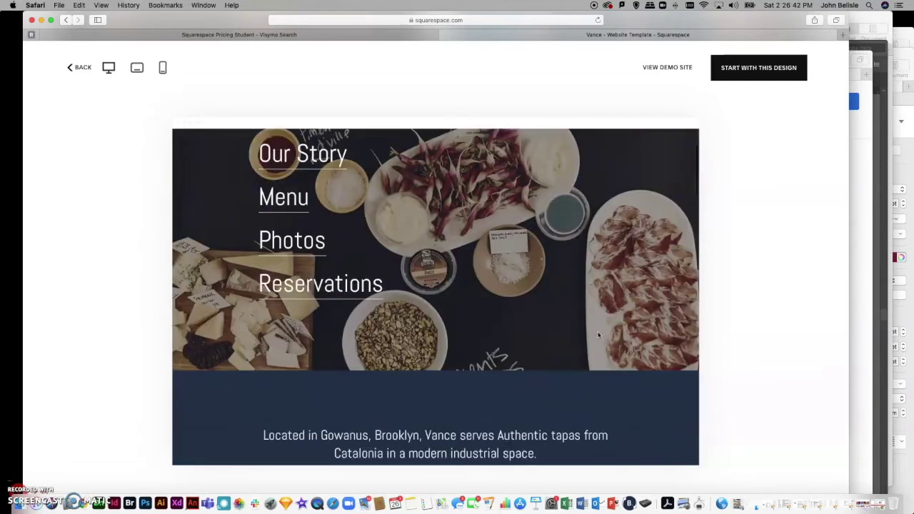
scroll(599, 335, "down", 5)
scroll(598, 334, "up", 10)
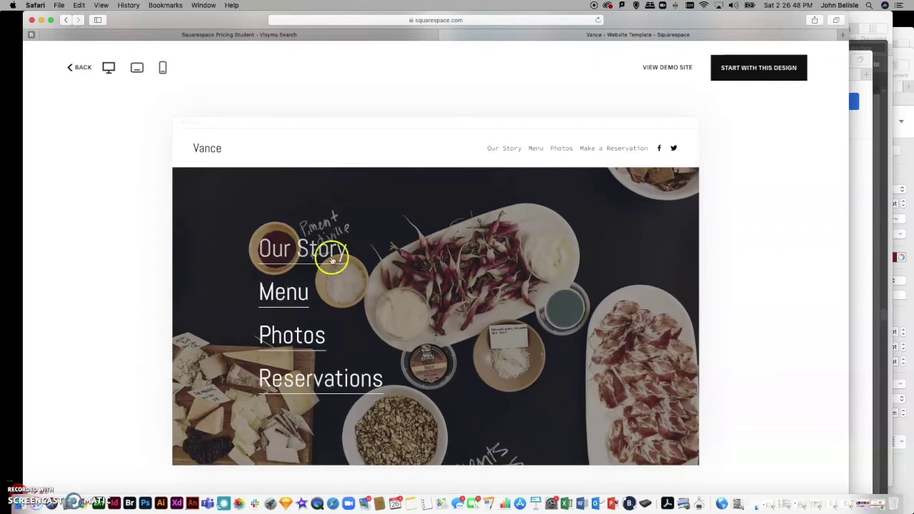
Open the Our Story page in the Vance preview and look through its text and image
left_click(289, 253)
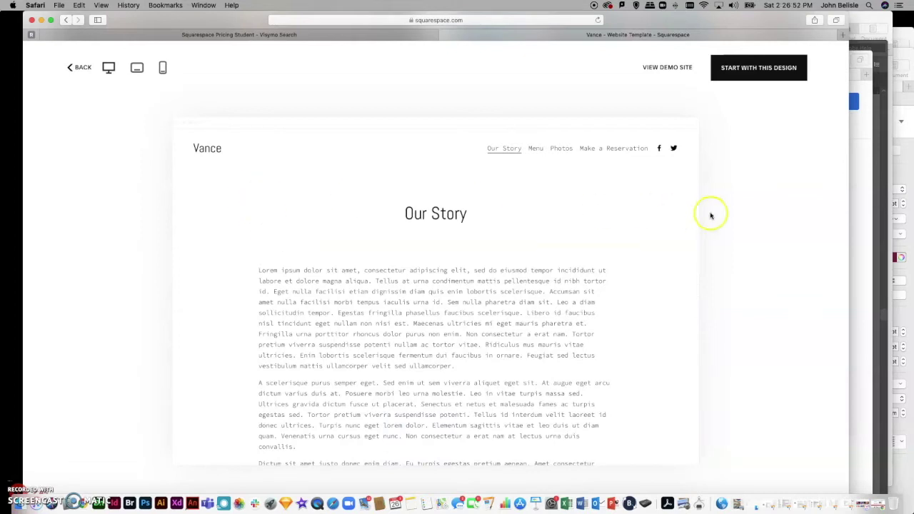
scroll(386, 271, "down", 15)
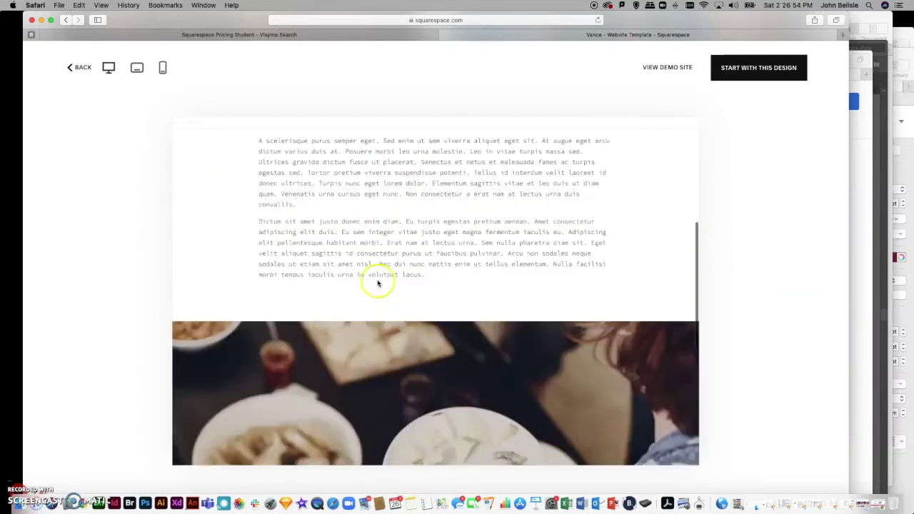
scroll(377, 280, "up", 15)
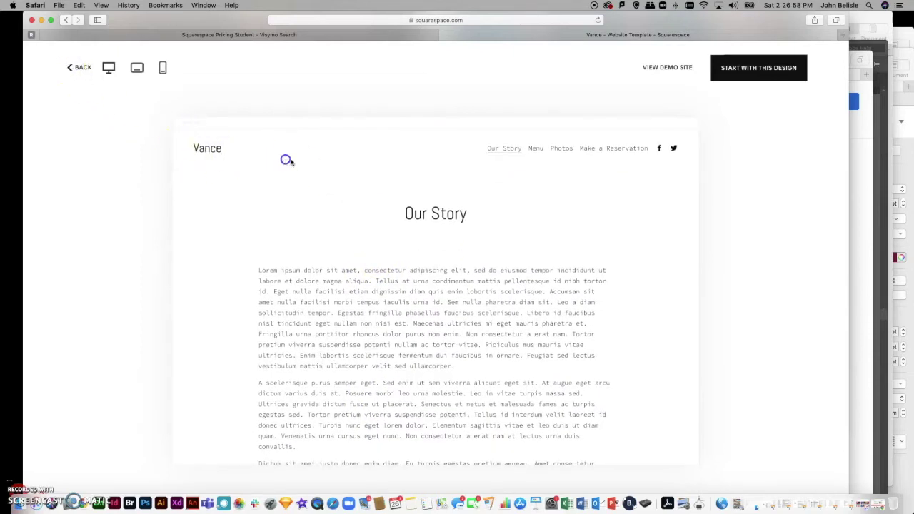
Return to the Vance preview's home page and view the content below the banner image
left_click(207, 149)
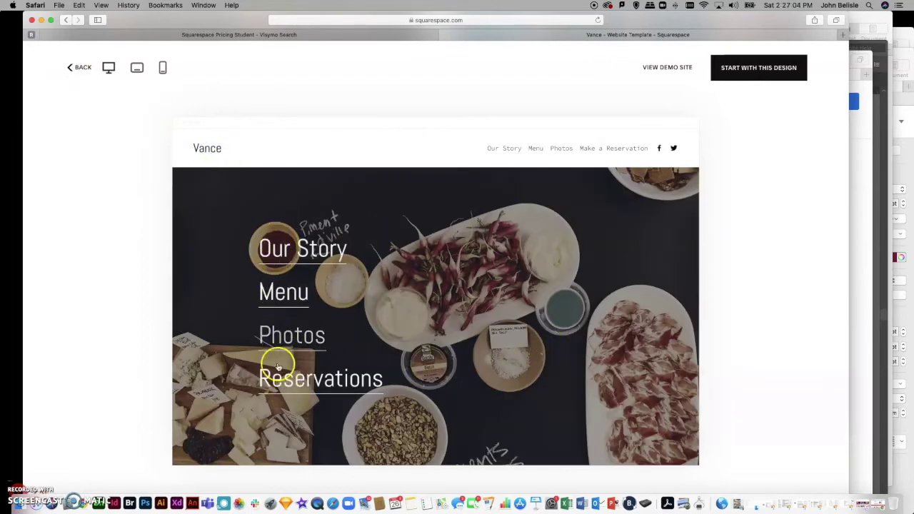
scroll(539, 343, "down", 2)
scroll(539, 342, "down", 5)
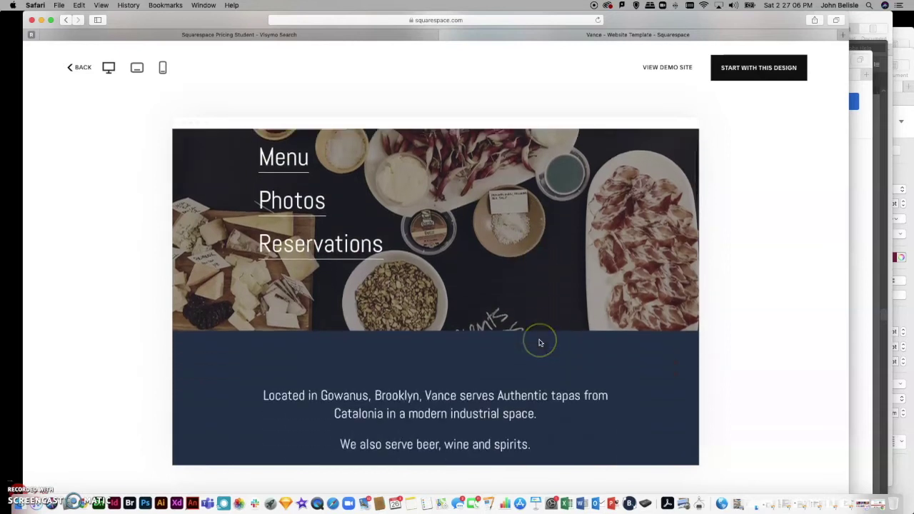
Examine the Vance home page's restaurant introduction, tapas origin section and dining photo in the preview
scroll(540, 343, "up", 2)
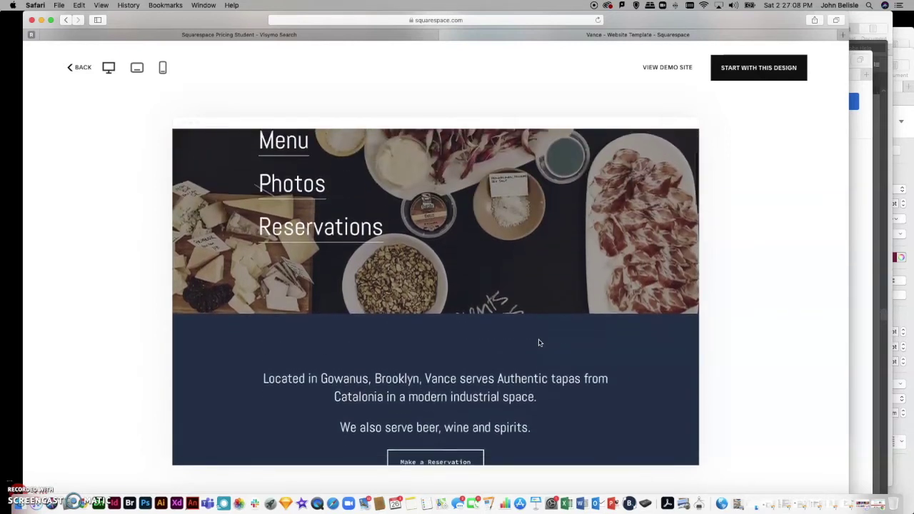
scroll(539, 343, "down", 5)
scroll(539, 343, "down", 6)
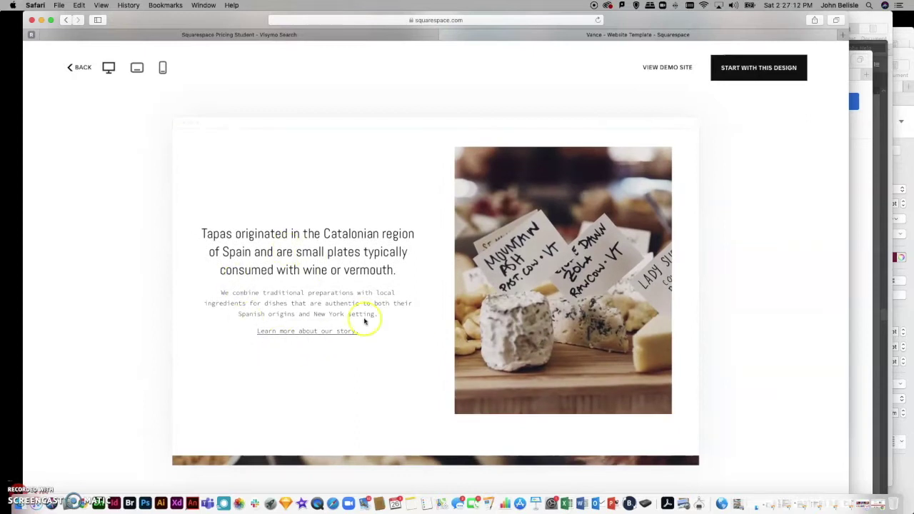
scroll(563, 360, "down", 7)
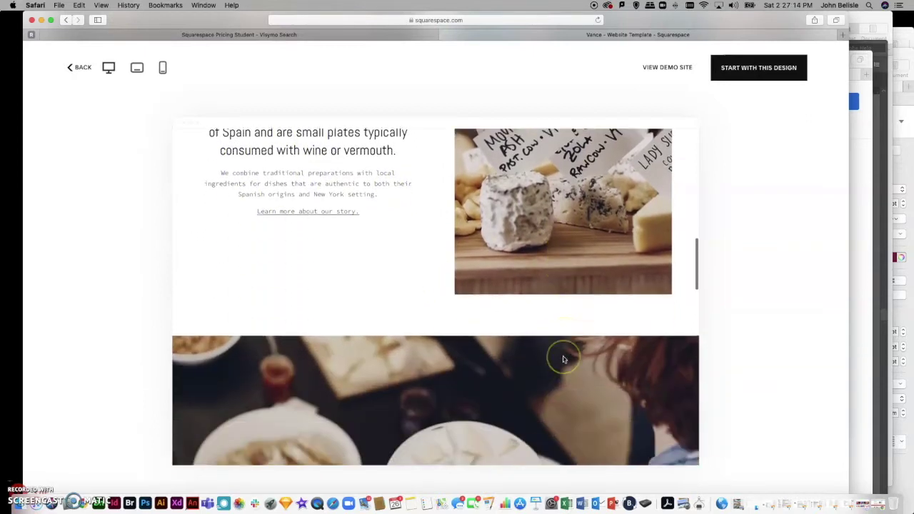
scroll(563, 359, "down", 5)
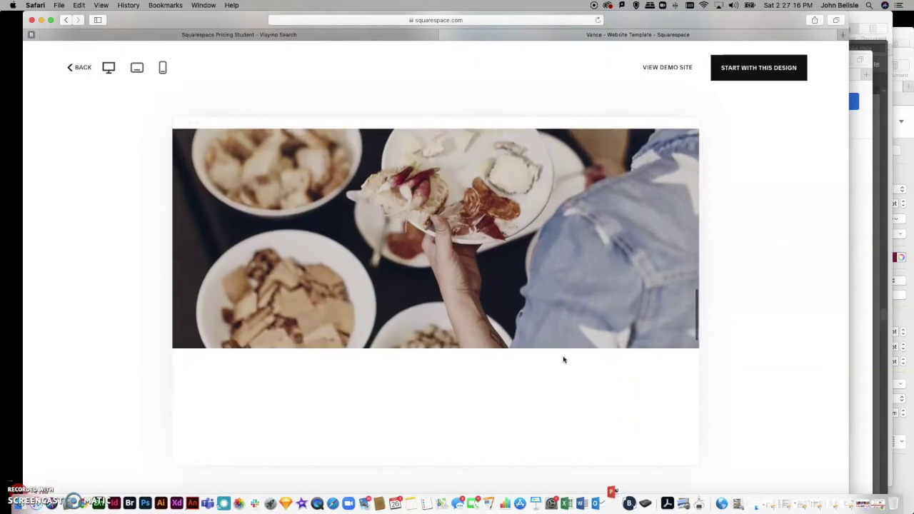
scroll(562, 359, "up", 10)
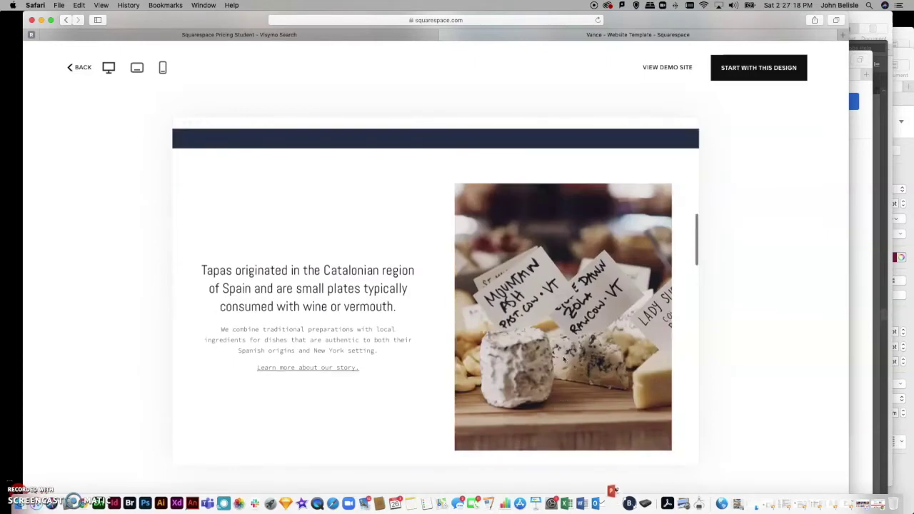
scroll(563, 359, "down", 12)
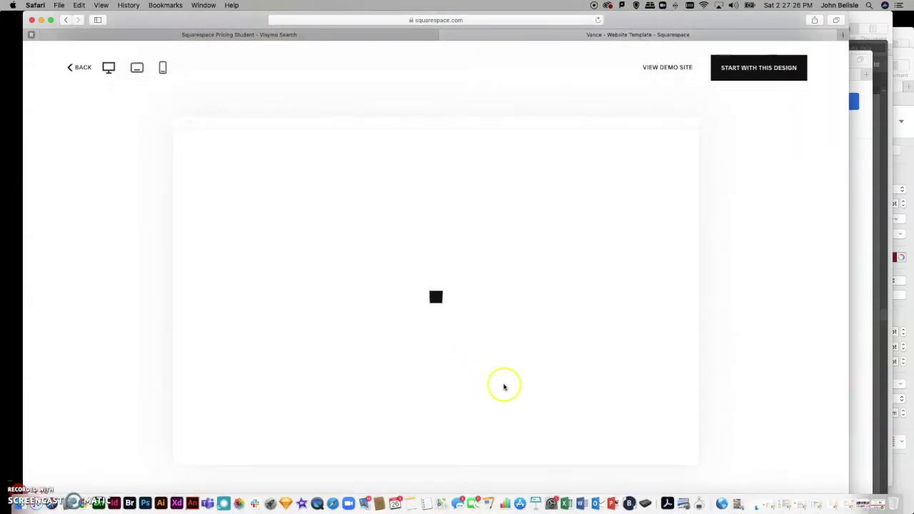
Look through the Vance home page from the banner links to the opening hours and newsletter sign-up, and return to its header
scroll(504, 387, "down", 8)
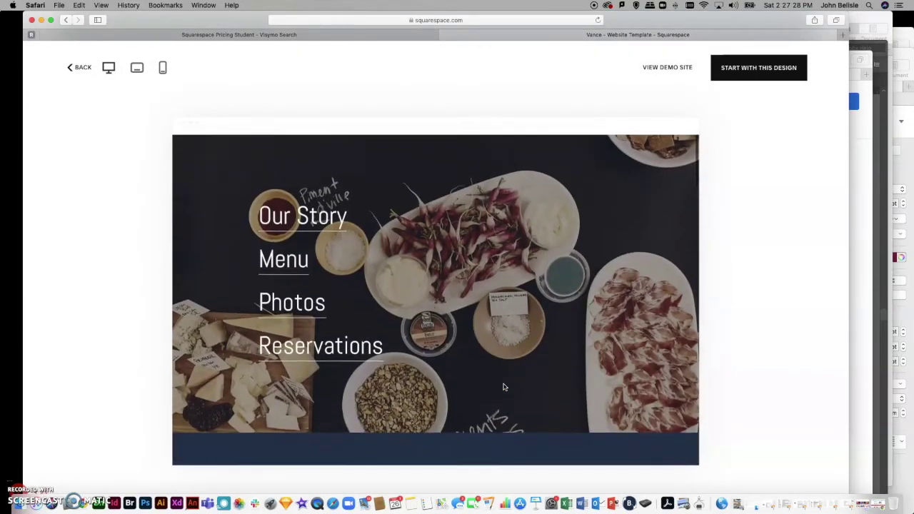
scroll(503, 387, "down", 5)
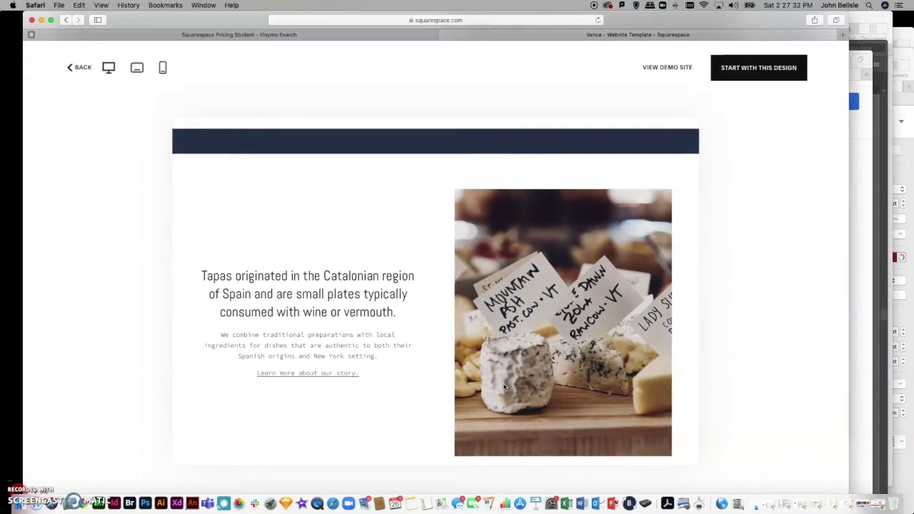
scroll(504, 387, "down", 10)
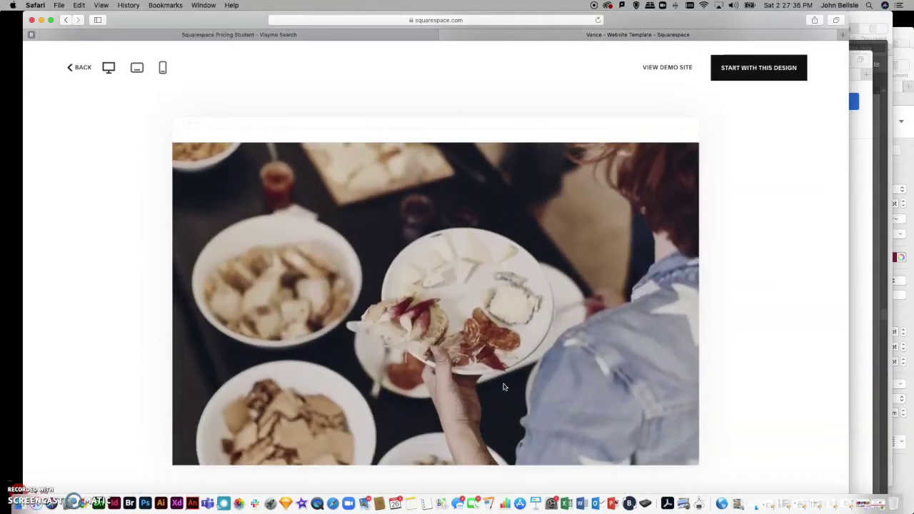
scroll(504, 387, "down", 8)
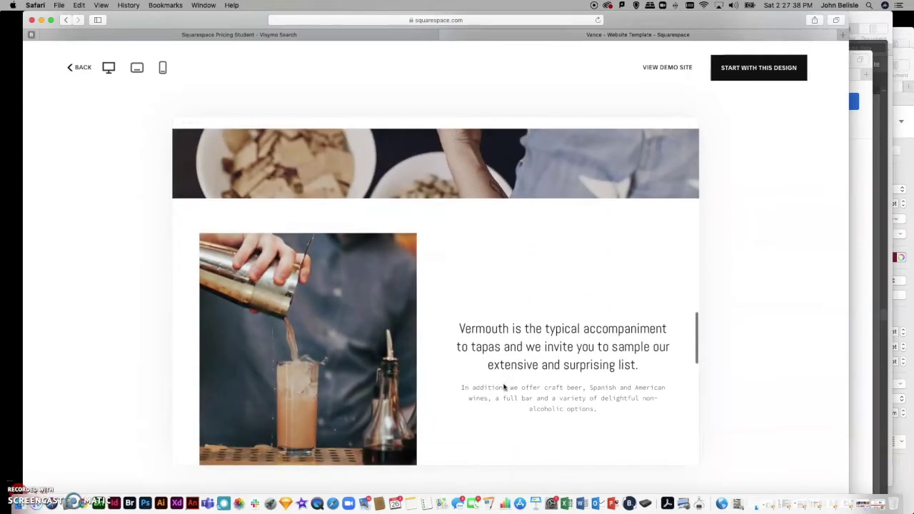
scroll(504, 387, "down", 15)
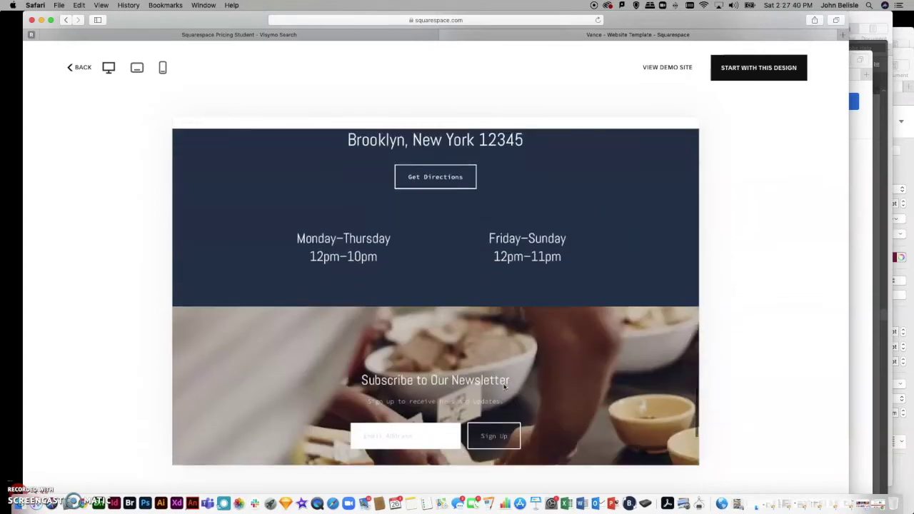
scroll(504, 388, "down", 4)
scroll(504, 387, "up", 15)
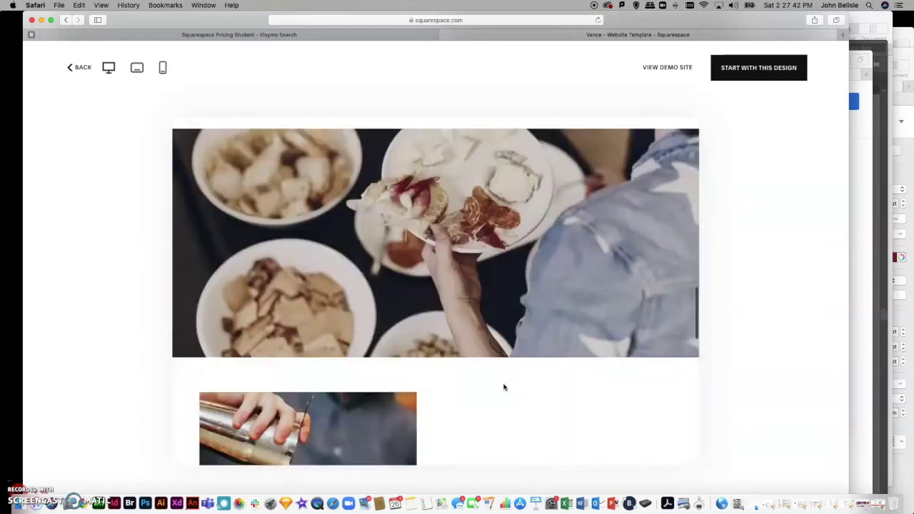
scroll(504, 387, "up", 15)
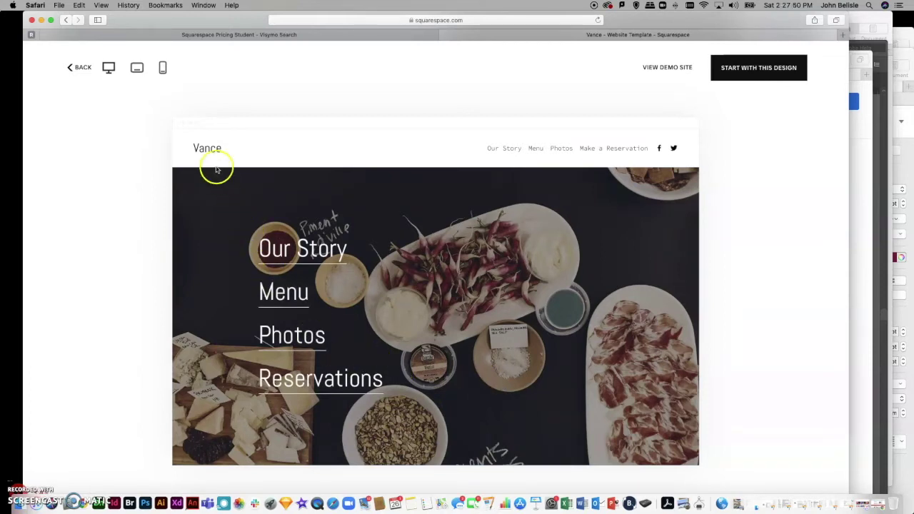
Leave the Vance preview and browse the Popular Designs gallery past the Lusaka and Degraw templates and back to the Bailard and Paloma designs
left_click(78, 67)
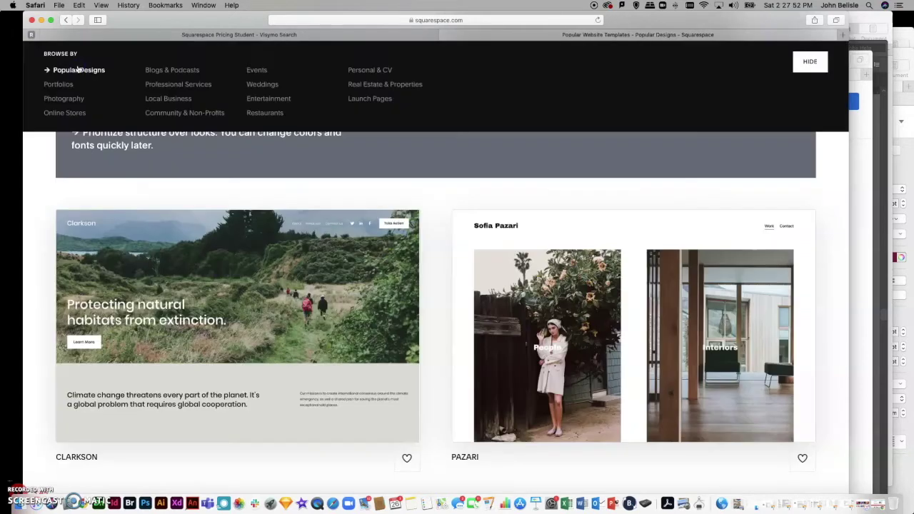
scroll(275, 290, "down", 5)
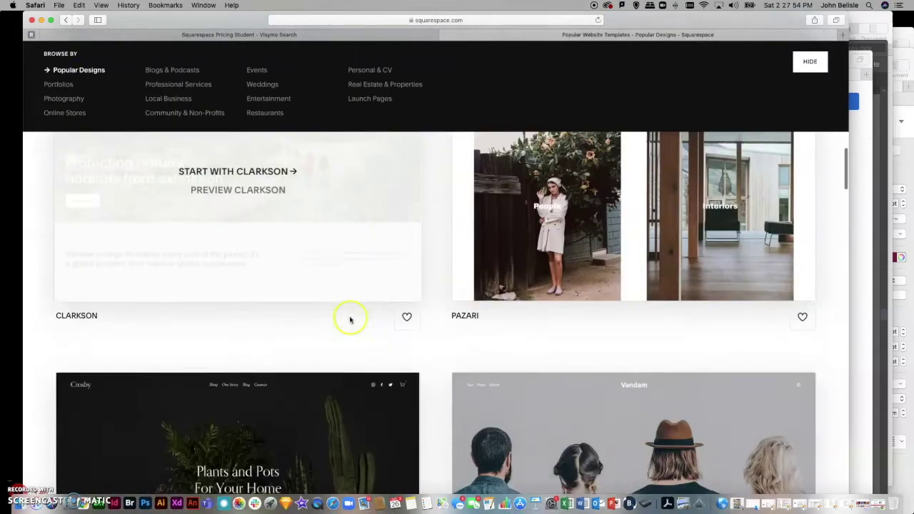
scroll(482, 357, "down", 5)
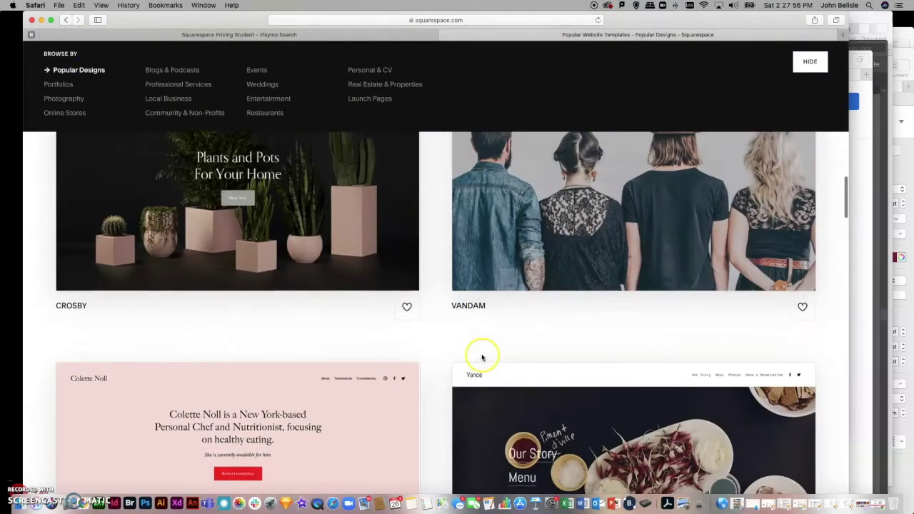
scroll(498, 363, "down", 8)
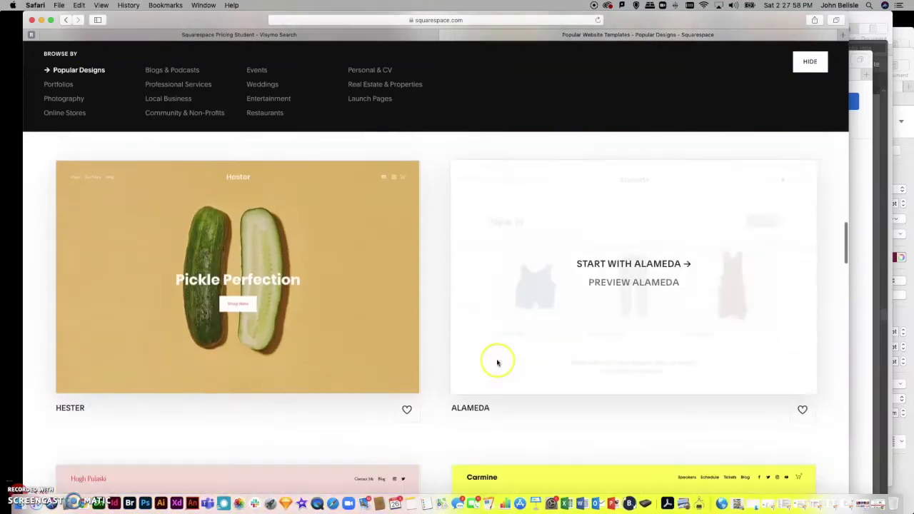
scroll(616, 378, "down", 1)
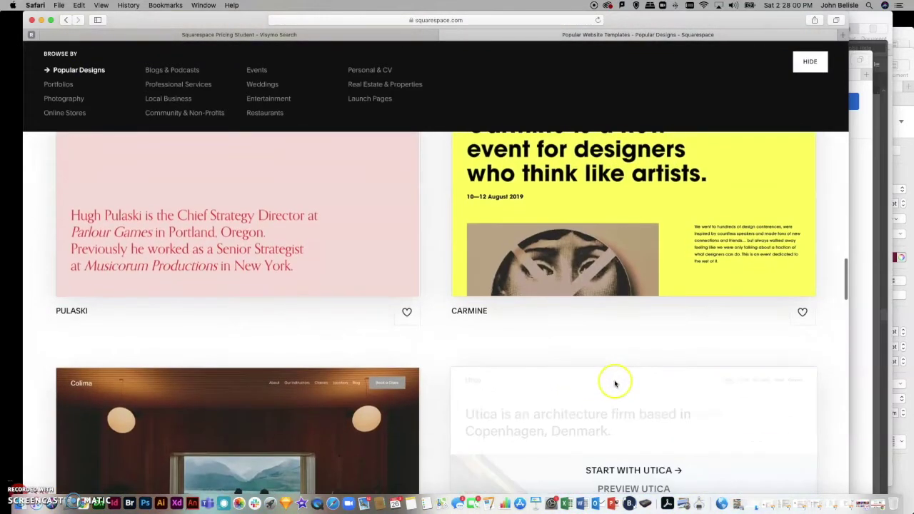
scroll(615, 385, "down", 8)
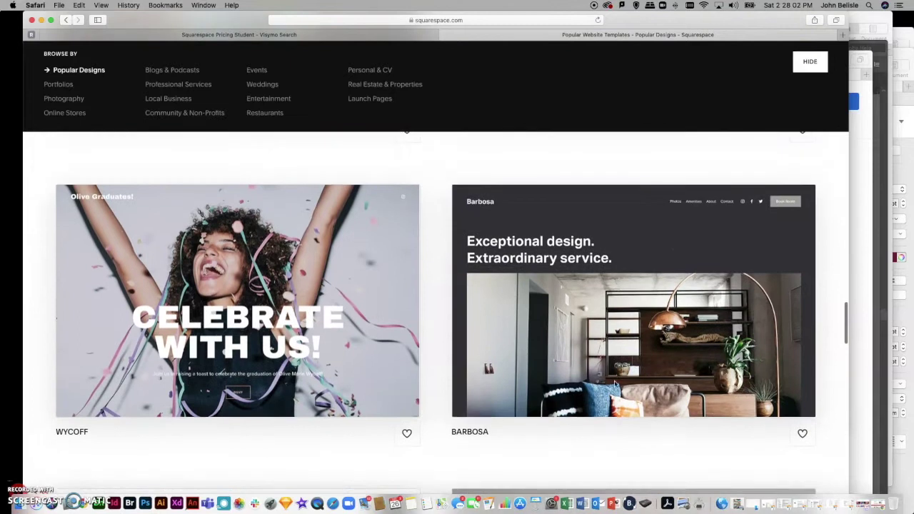
scroll(615, 384, "down", 8)
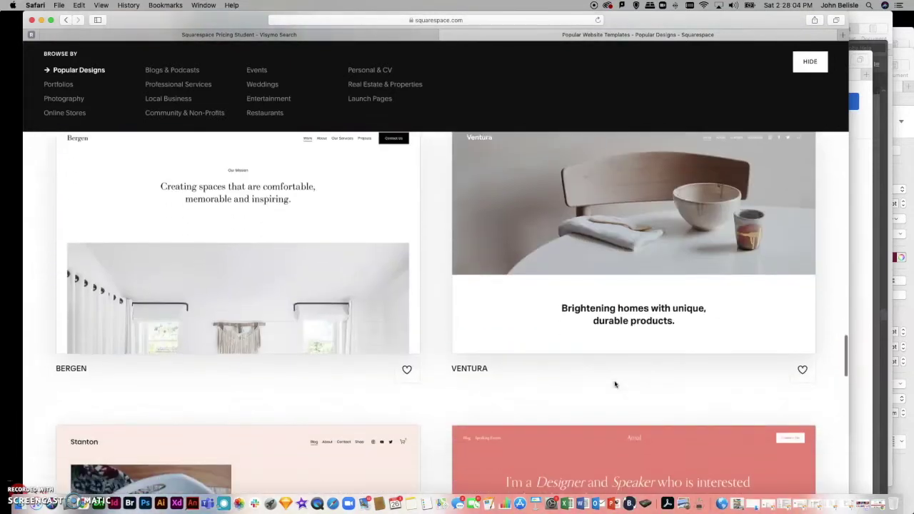
scroll(414, 369, "down", 4)
scroll(360, 340, "up", 1)
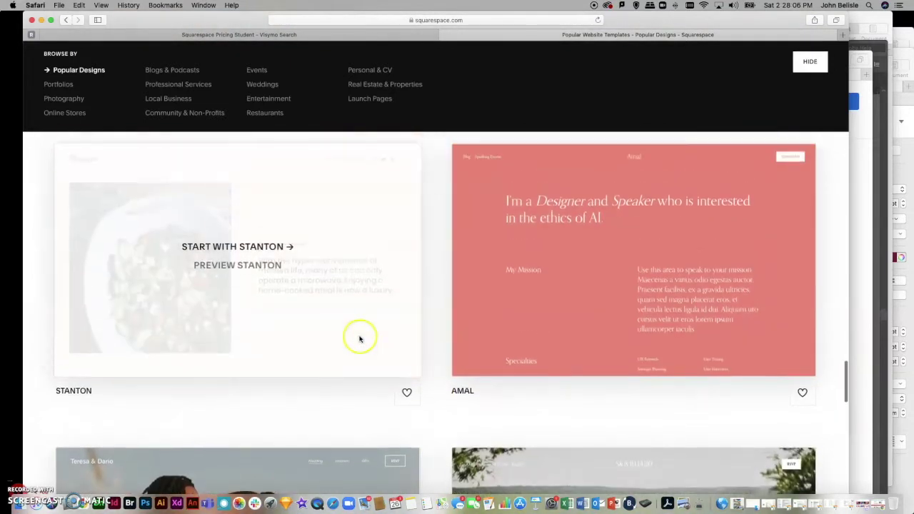
scroll(373, 332, "down", 5)
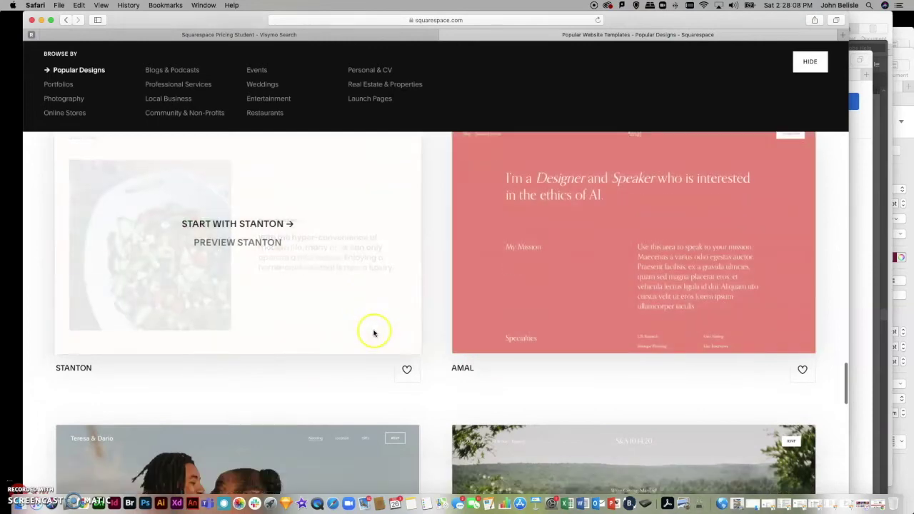
scroll(373, 333, "down", 15)
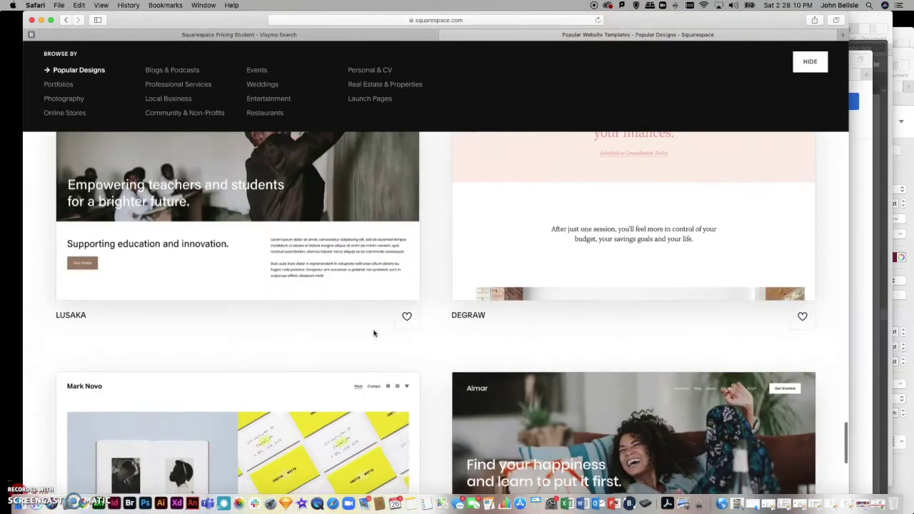
scroll(374, 333, "down", 5)
scroll(373, 333, "up", 20)
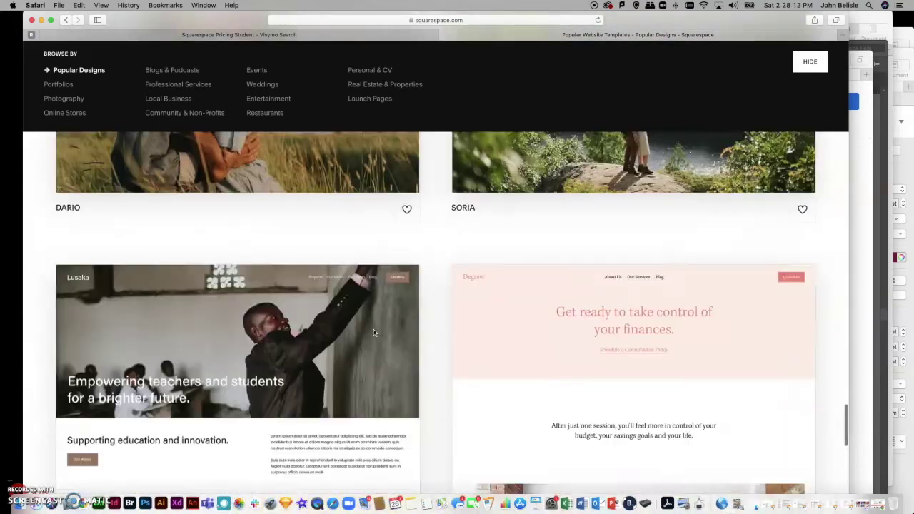
scroll(374, 334, "down", 5)
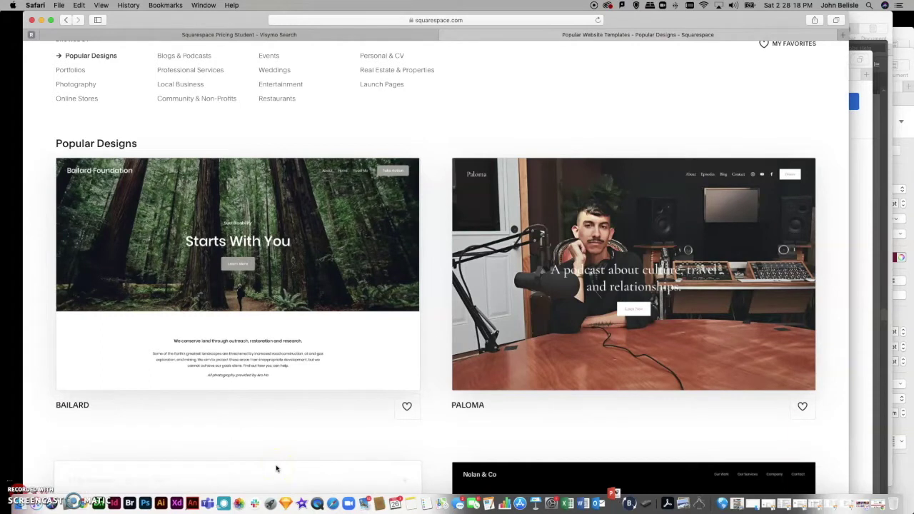
Preview the Bailard template and open its full demo site
mouse_move(88, 286)
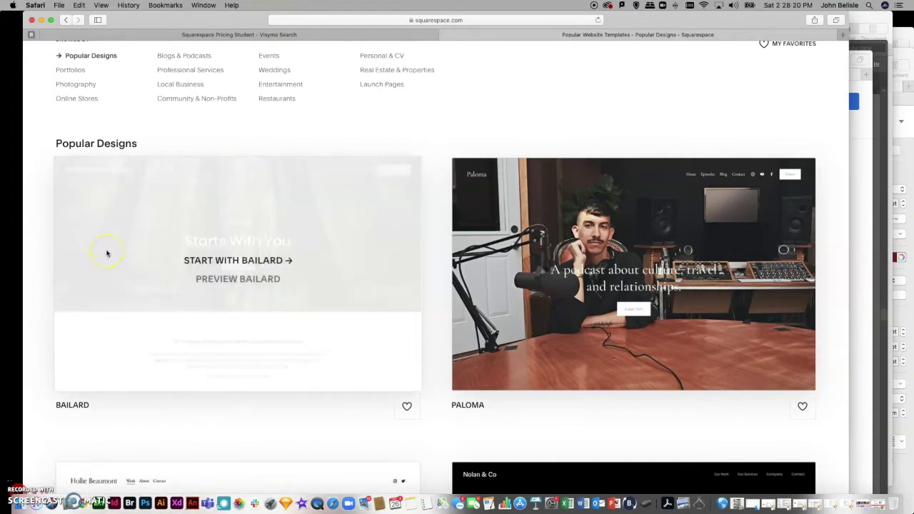
left_click(223, 281)
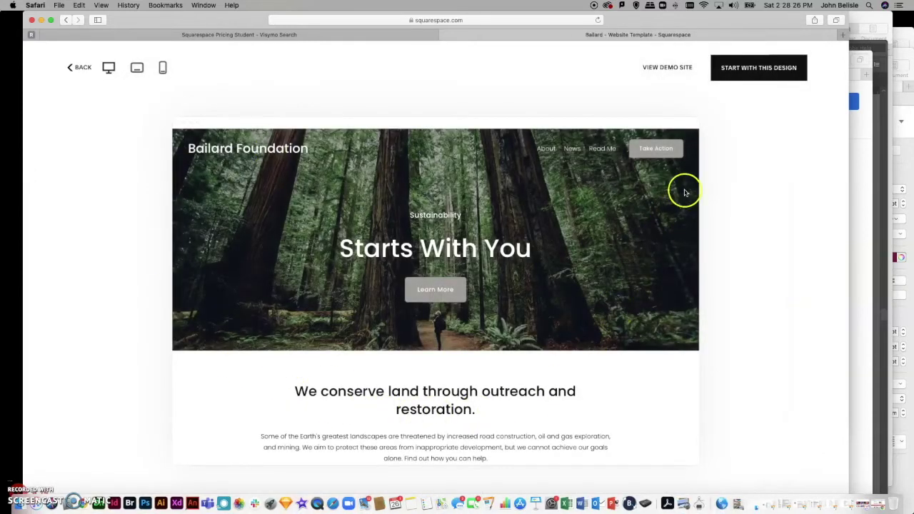
left_click(665, 68)
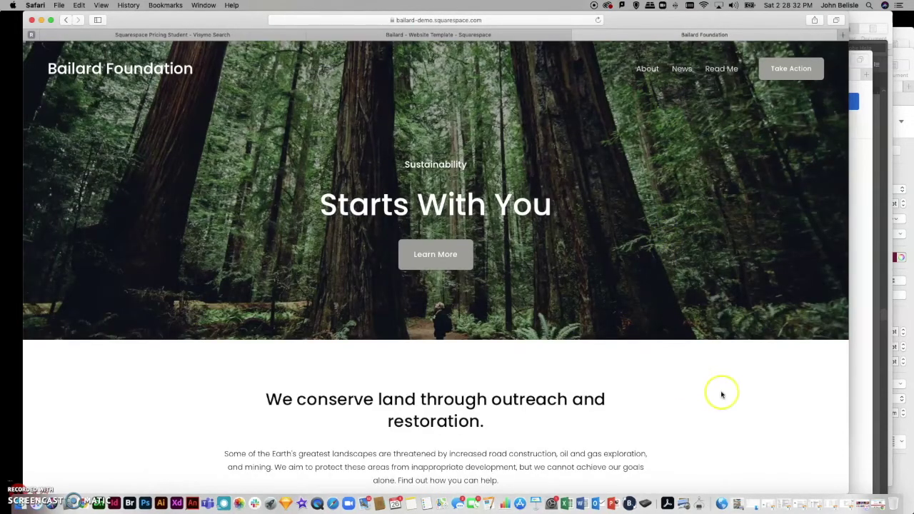
Look through the Bailard Foundation demo home page, including the Our Organization and Take Action sections, and return to its banner
scroll(702, 352, "down", 10)
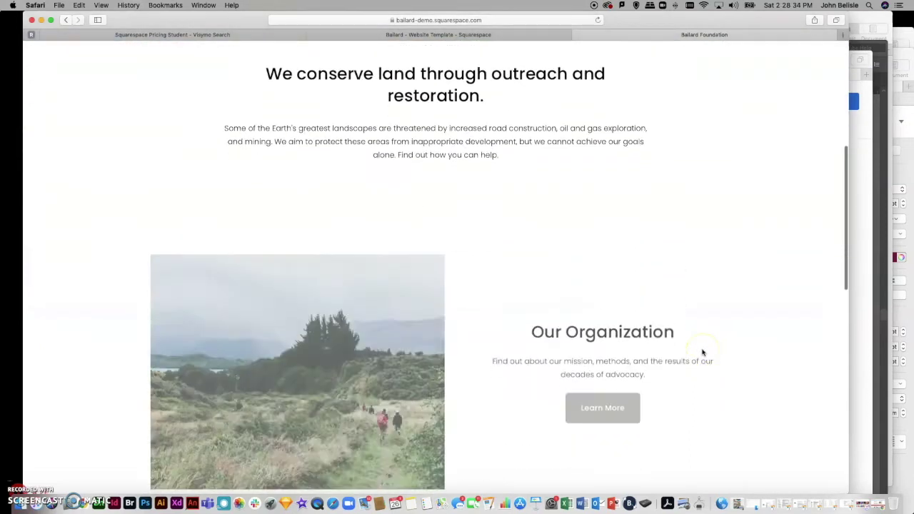
scroll(702, 352, "down", 10)
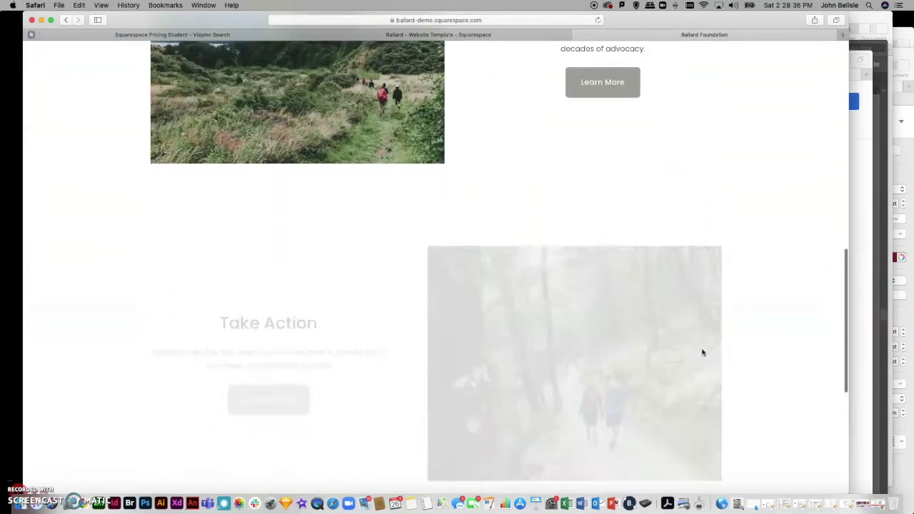
scroll(702, 352, "down", 5)
scroll(702, 352, "up", 20)
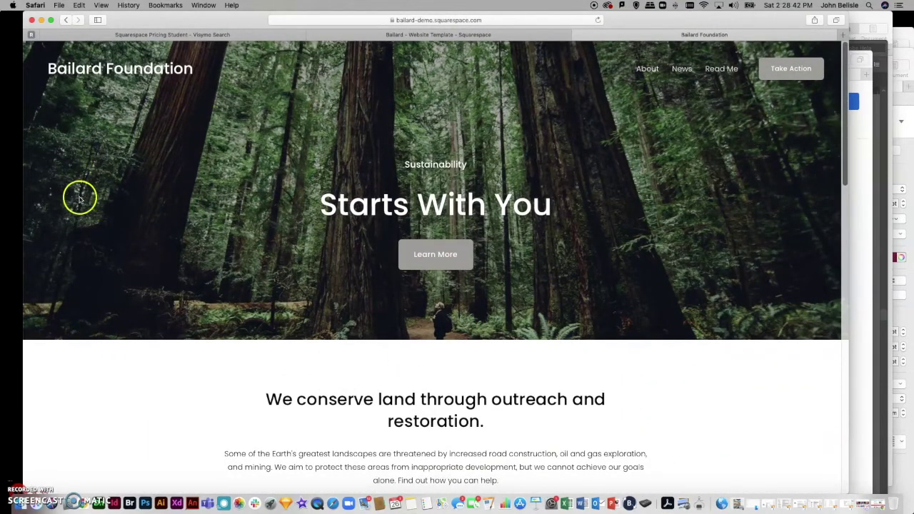
scroll(276, 336, "down", 5)
scroll(277, 336, "up", 5)
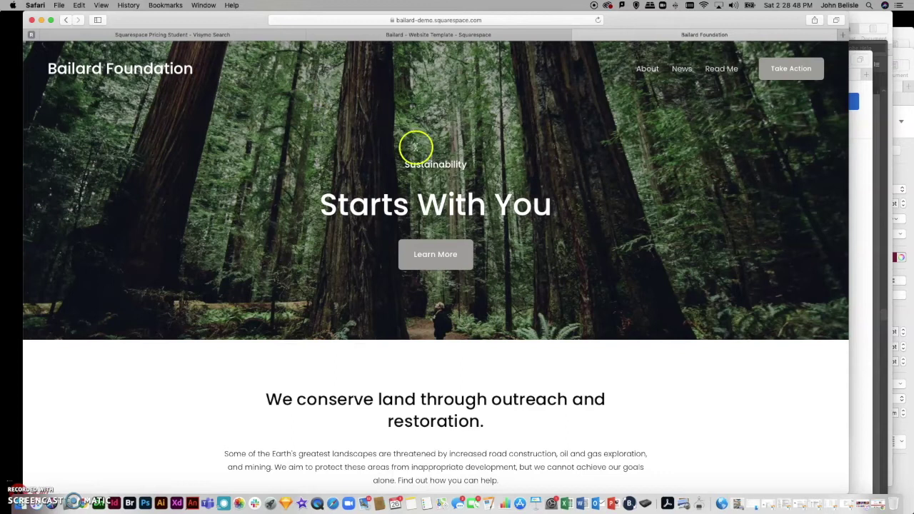
Return from the demo site to the Bailard template preview and look over its home page
left_click(66, 21)
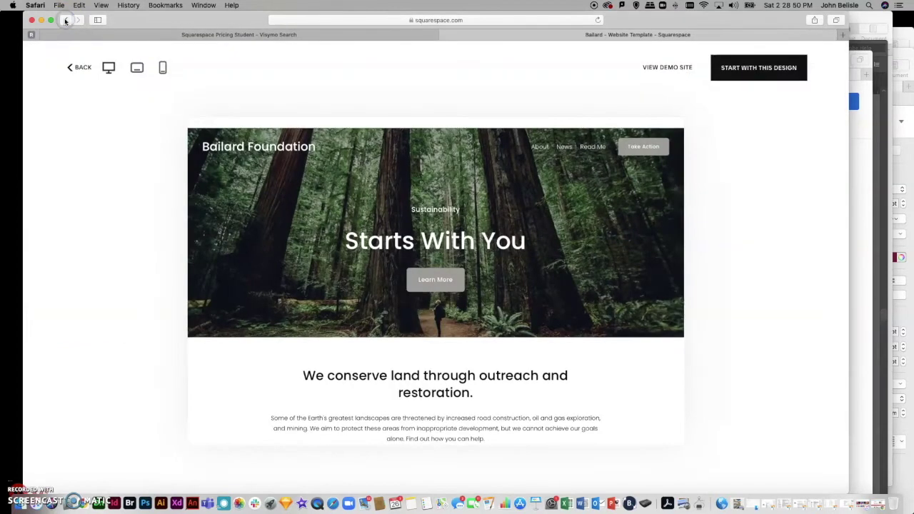
scroll(534, 375, "down", 15)
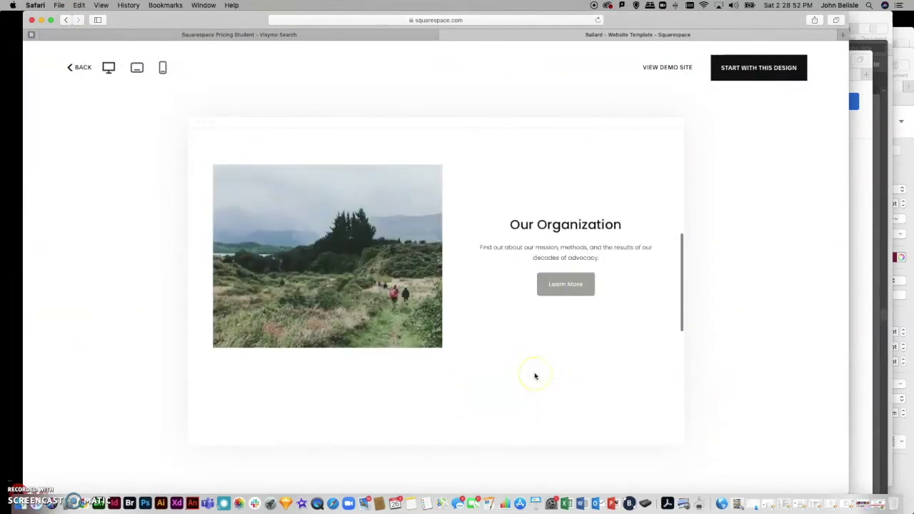
scroll(535, 375, "up", 15)
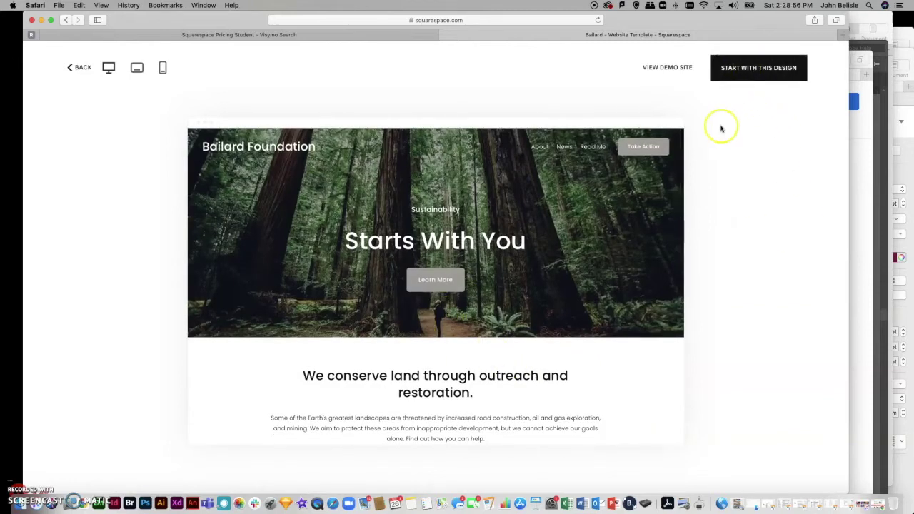
Start a new site from the Bailard design and skip the welcome setup questions
left_click(739, 72)
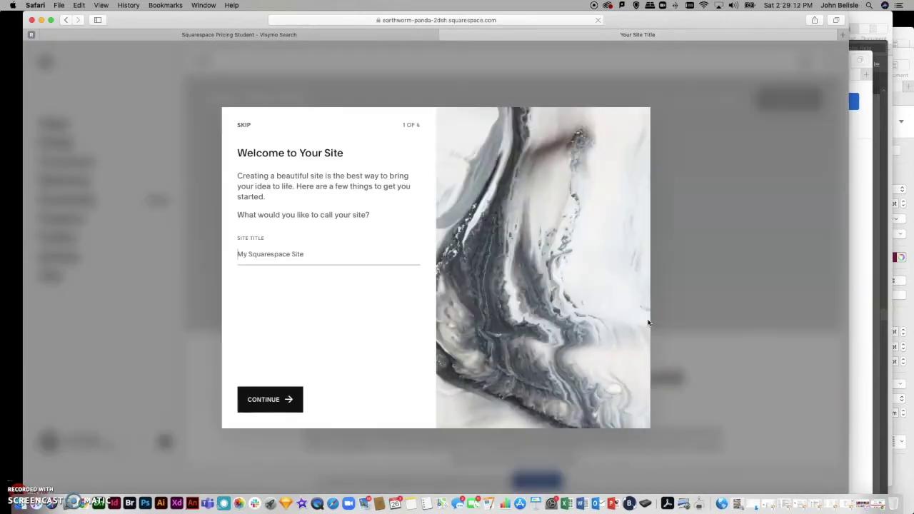
left_click(549, 349)
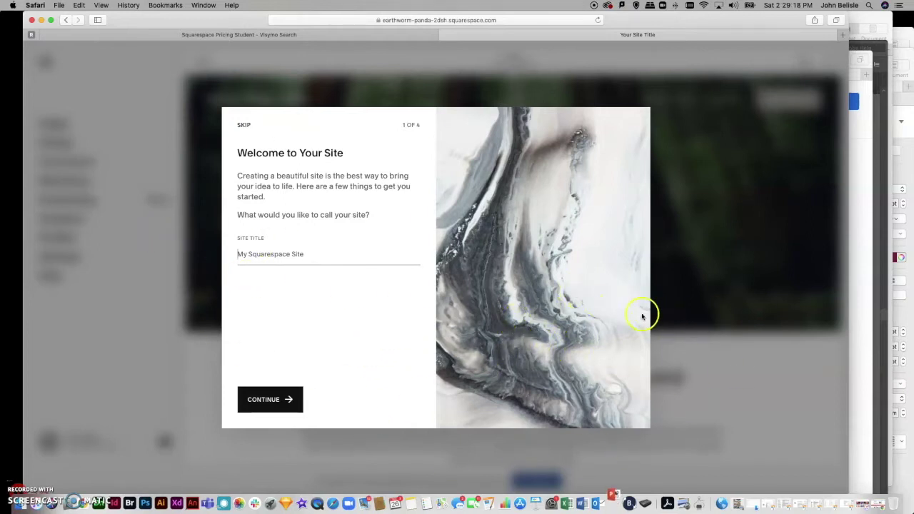
left_click(244, 126)
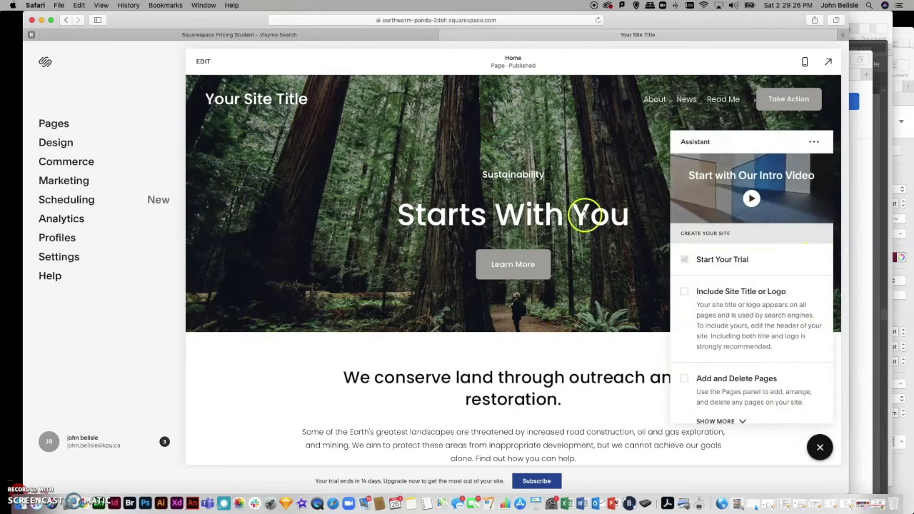
Watch part of the assistant's intro video with its volume turned up, then pause it
left_click(752, 198)
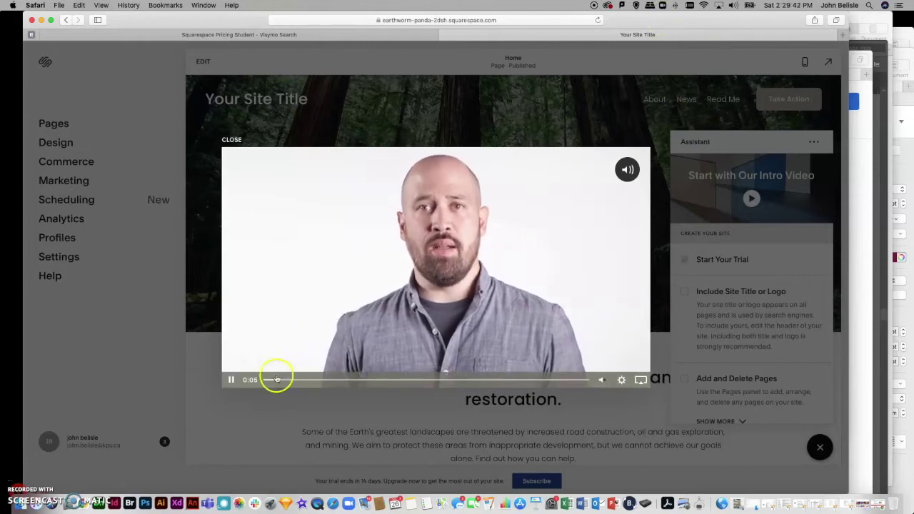
mouse_move(602, 377)
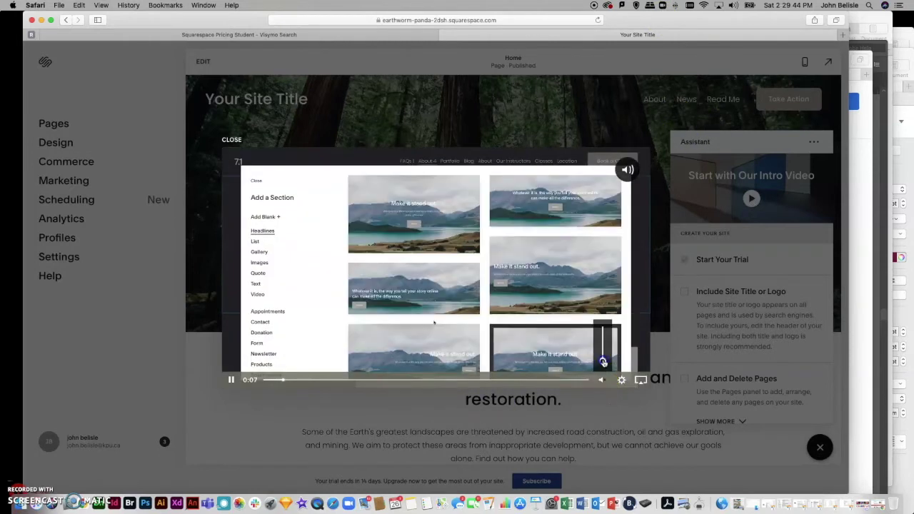
left_click_drag(602, 345, 604, 336)
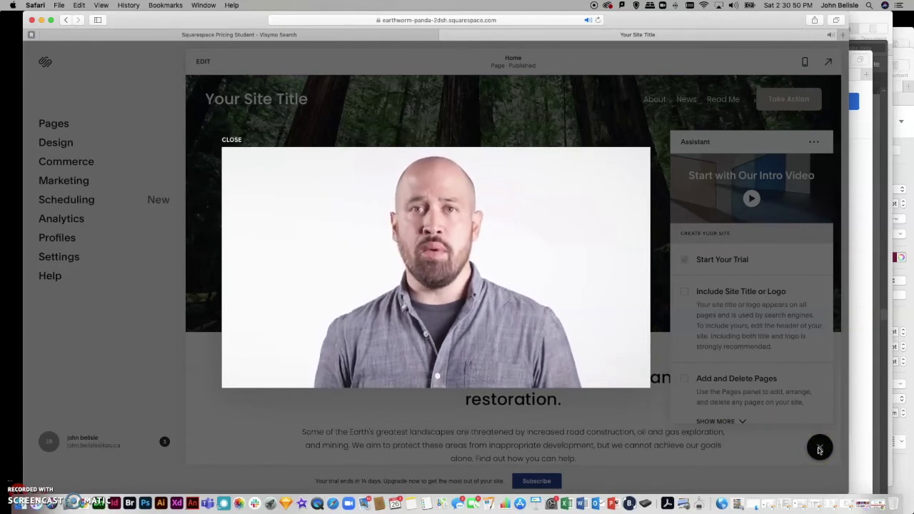
left_click(600, 207)
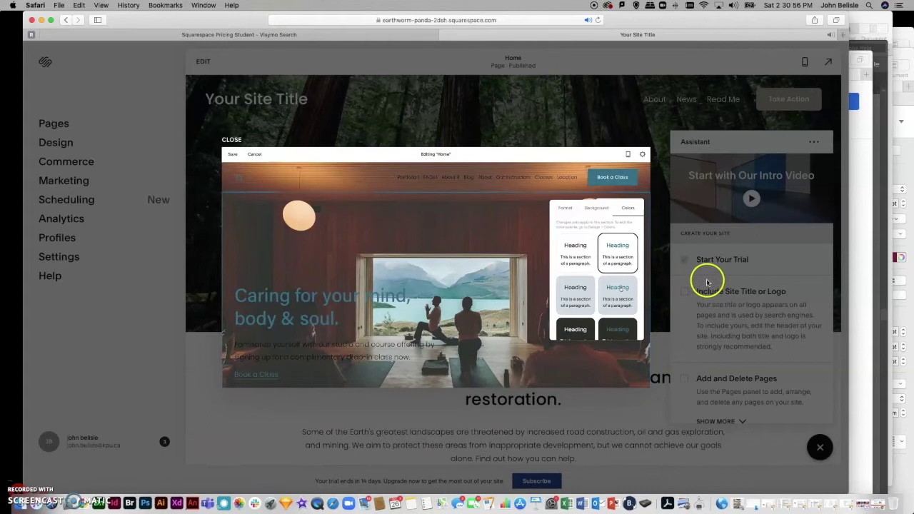
mouse_move(255, 276)
left_click(232, 379)
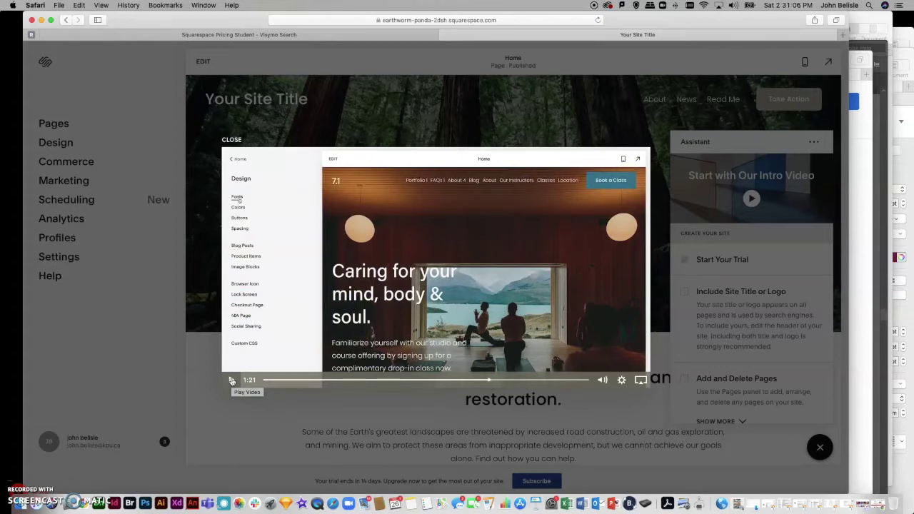
left_click(232, 380)
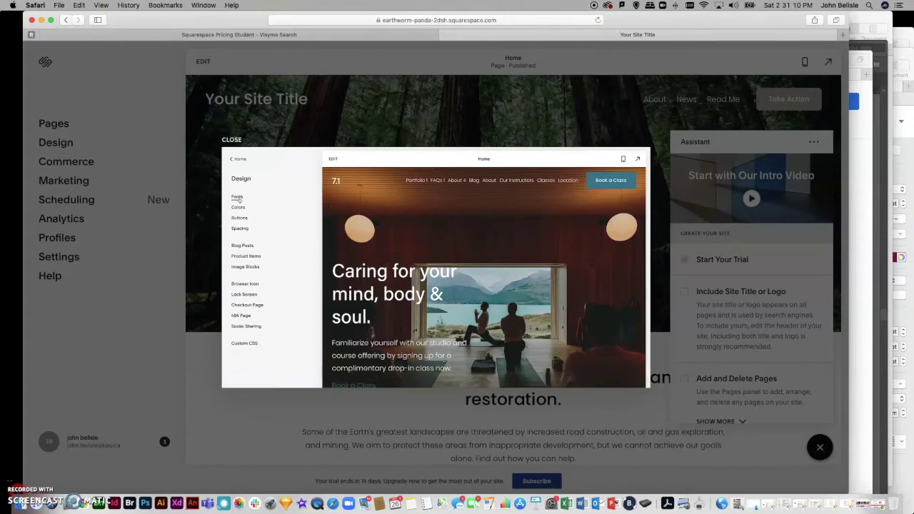
Go to squarespace.com in a new browser window and open the account dashboard
left_click(59, 5)
left_click(68, 17)
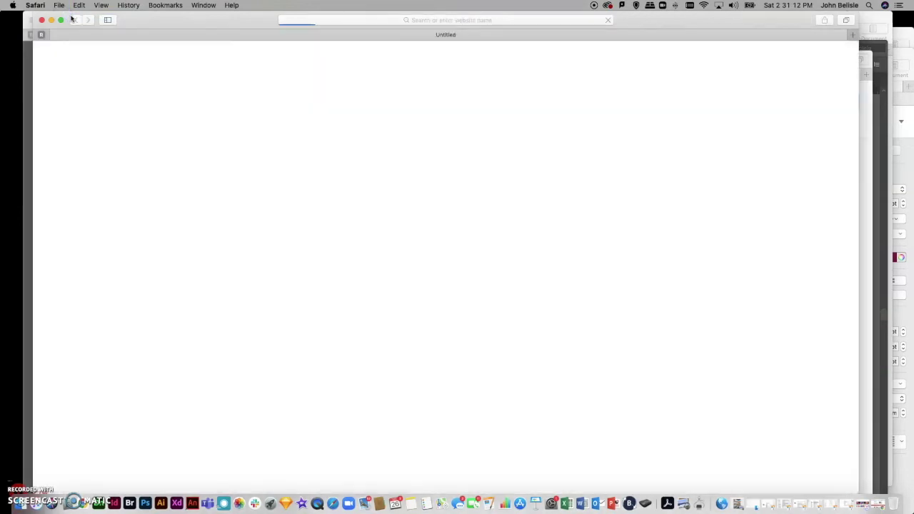
left_click(128, 5)
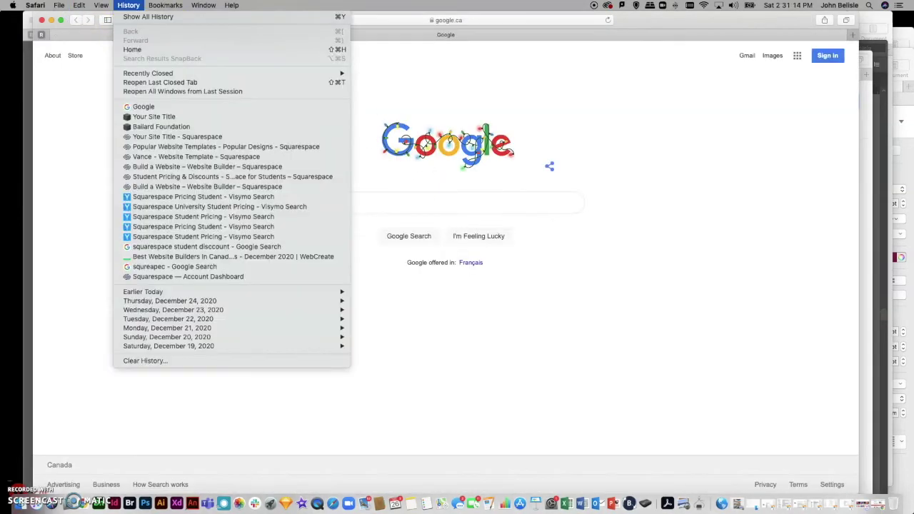
left_click(326, 22)
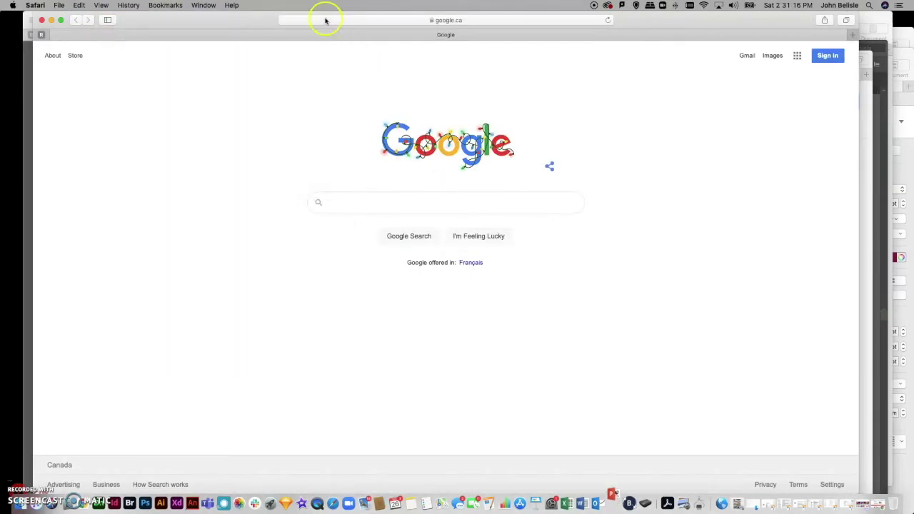
left_click(326, 20)
type("squarespace.com")
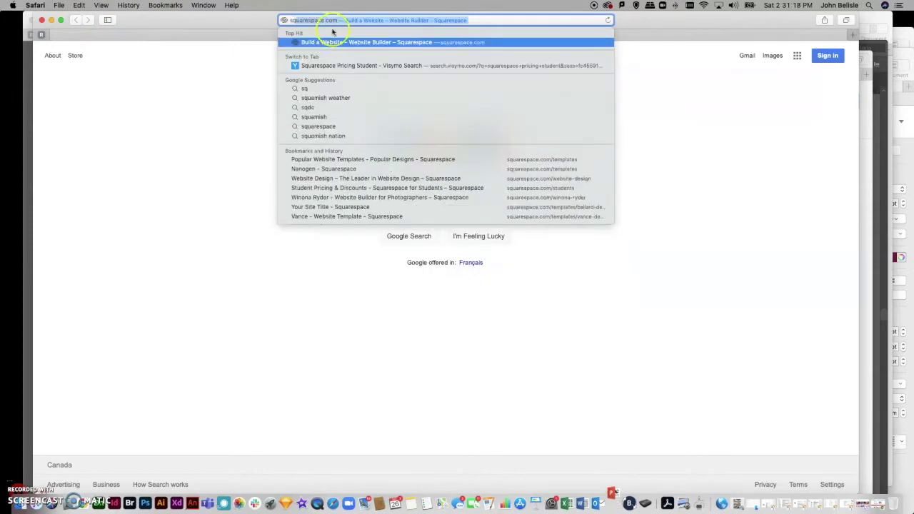
left_click(325, 42)
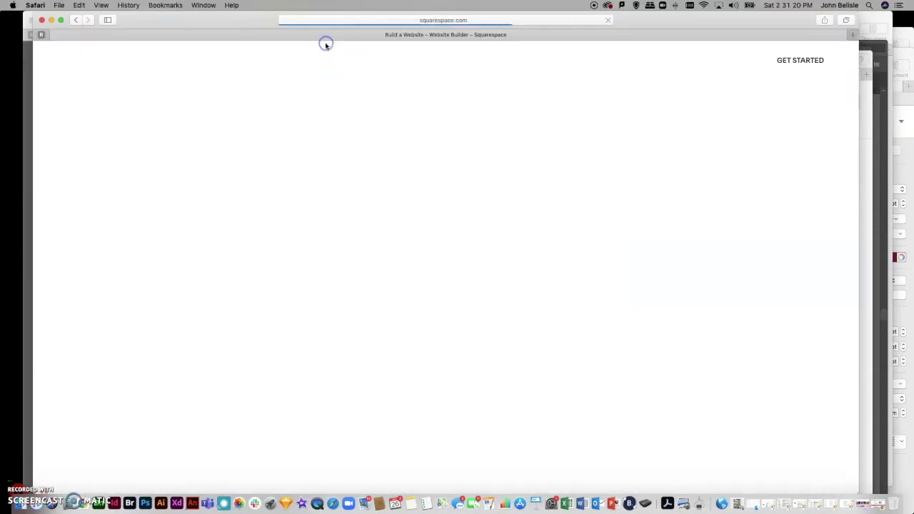
left_click(722, 60)
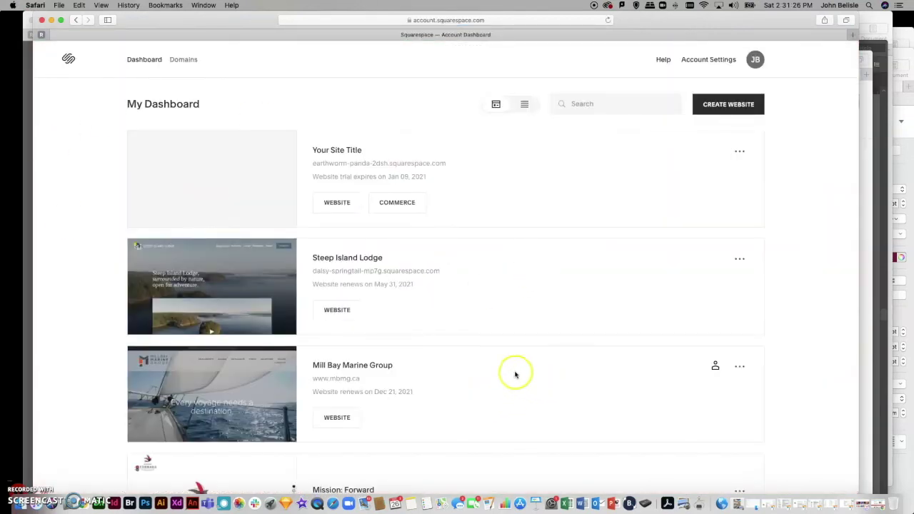
Look through the websites listed on the account dashboard and open the Steep Island Lodge site
scroll(212, 279, "down", 10)
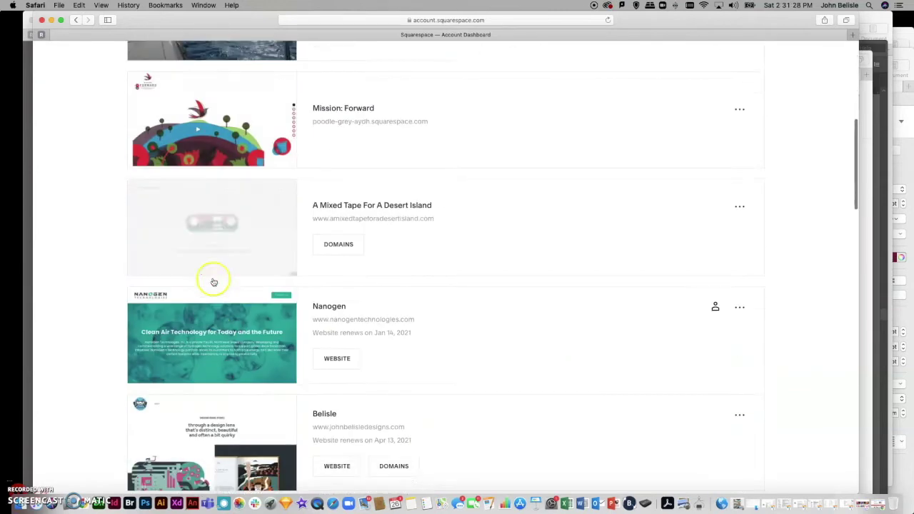
scroll(212, 282, "down", 3)
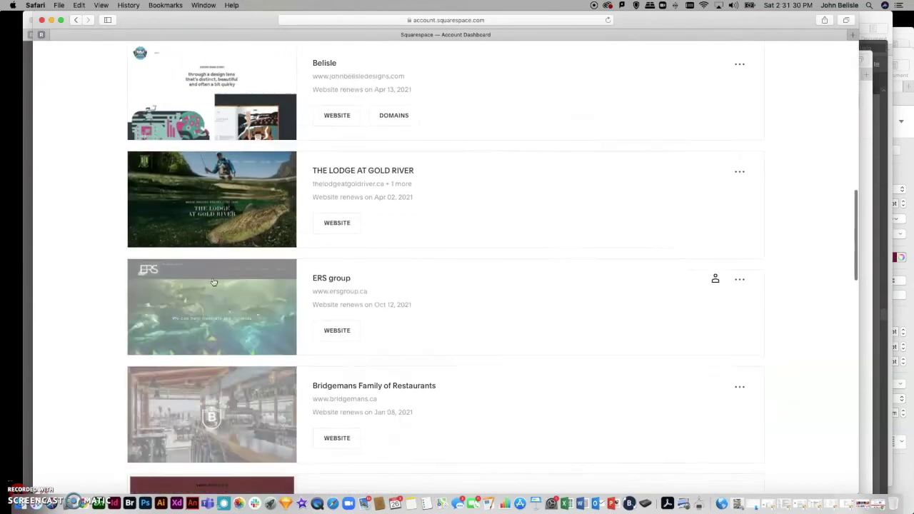
scroll(213, 282, "up", 15)
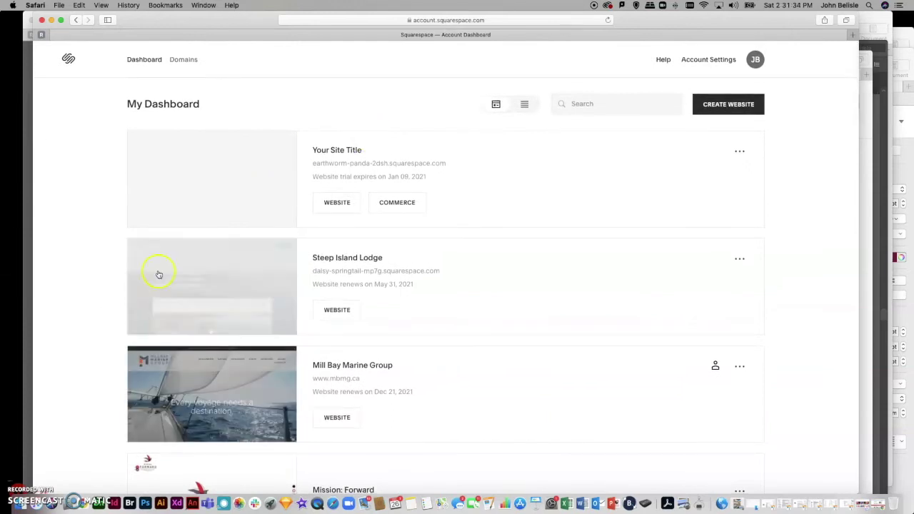
left_click(191, 269)
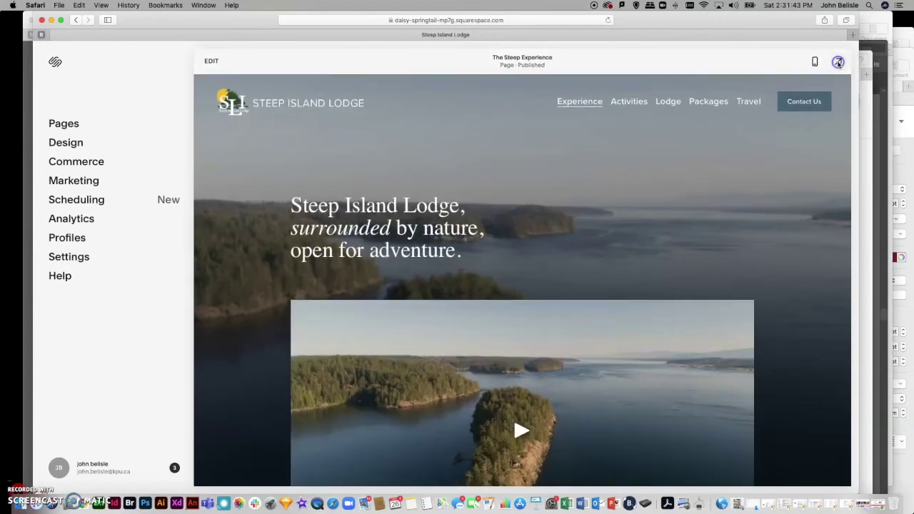
View the Steep Island Lodge home page at full size, examine its video and getaway sections, and return to the site manager
left_click(839, 61)
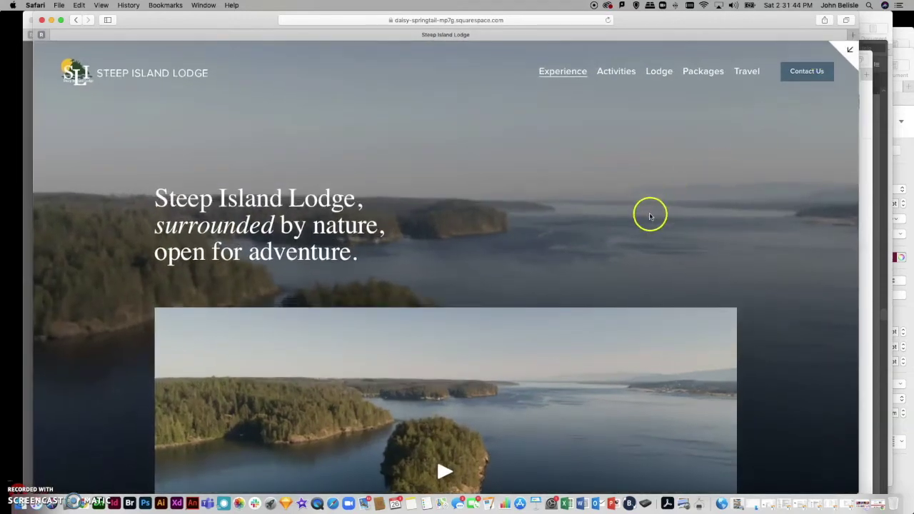
scroll(582, 255, "down", 10)
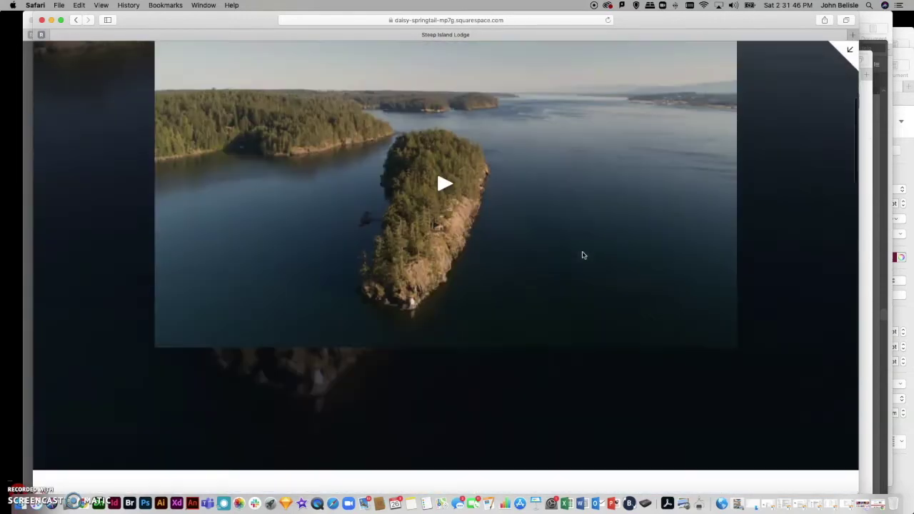
scroll(582, 255, "down", 4)
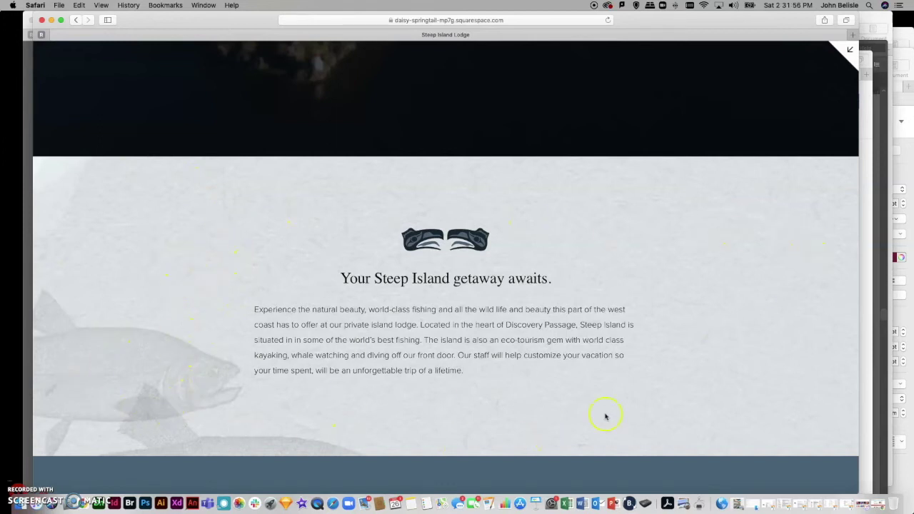
scroll(671, 384, "down", 2)
scroll(671, 383, "up", 4)
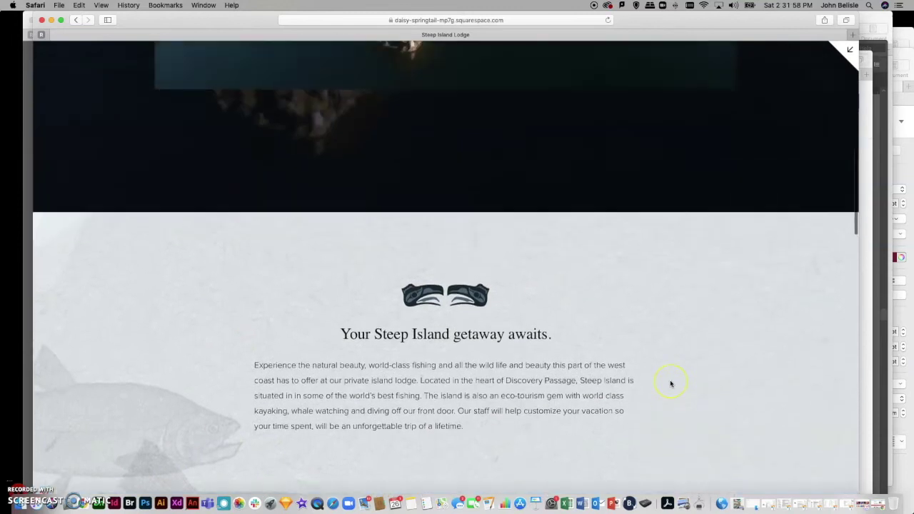
scroll(671, 384, "down", 2)
scroll(670, 383, "down", 2)
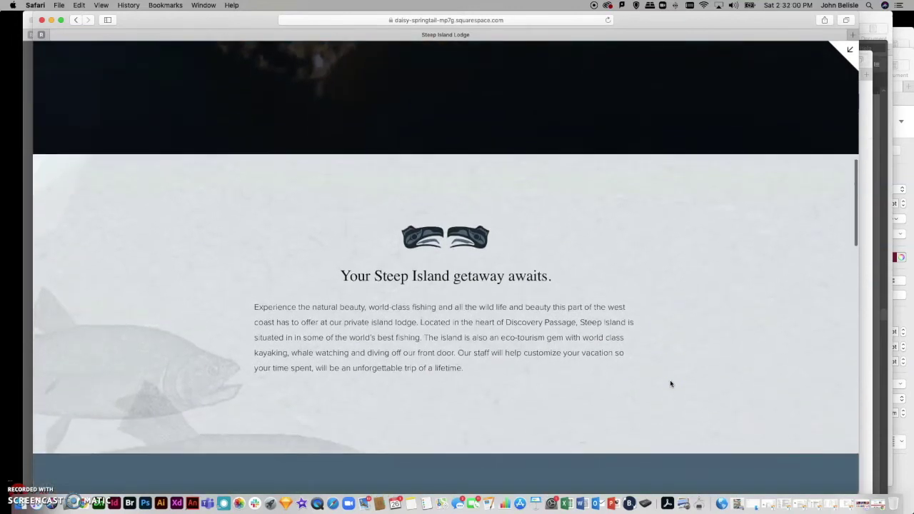
left_click(170, 137)
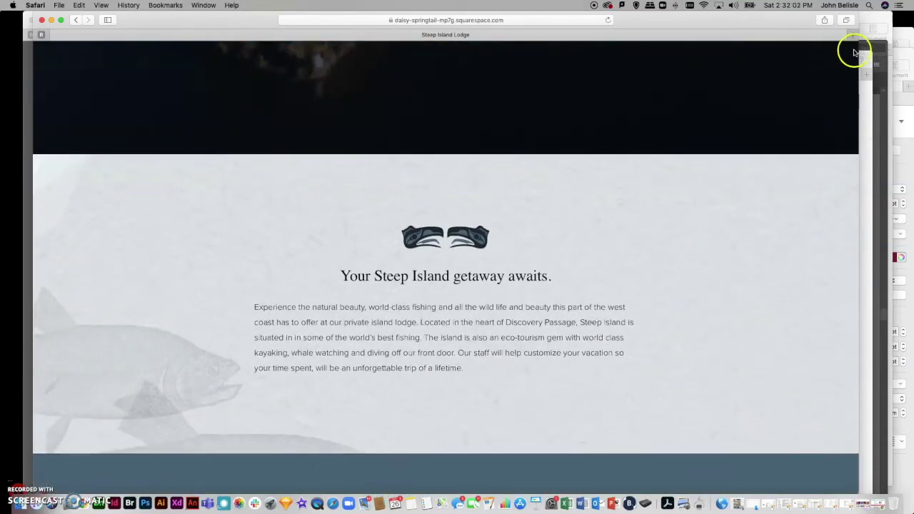
left_click(850, 55)
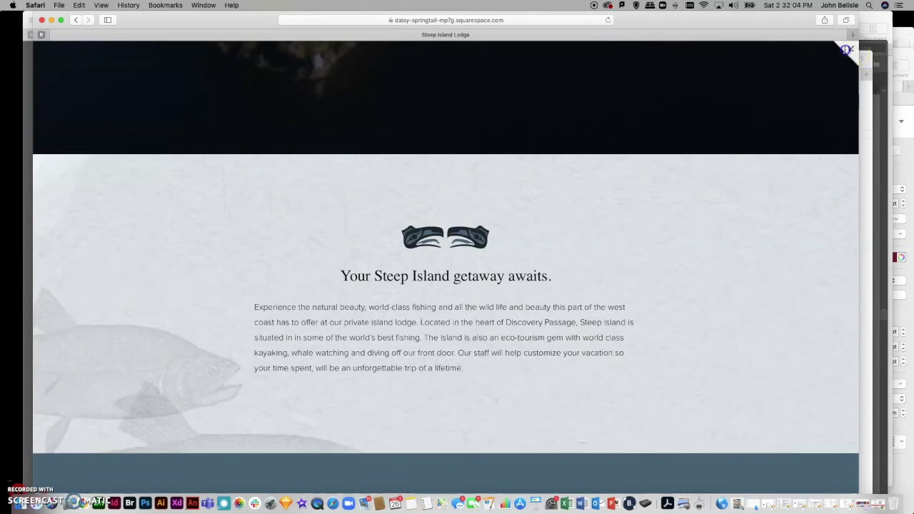
left_click(252, 21)
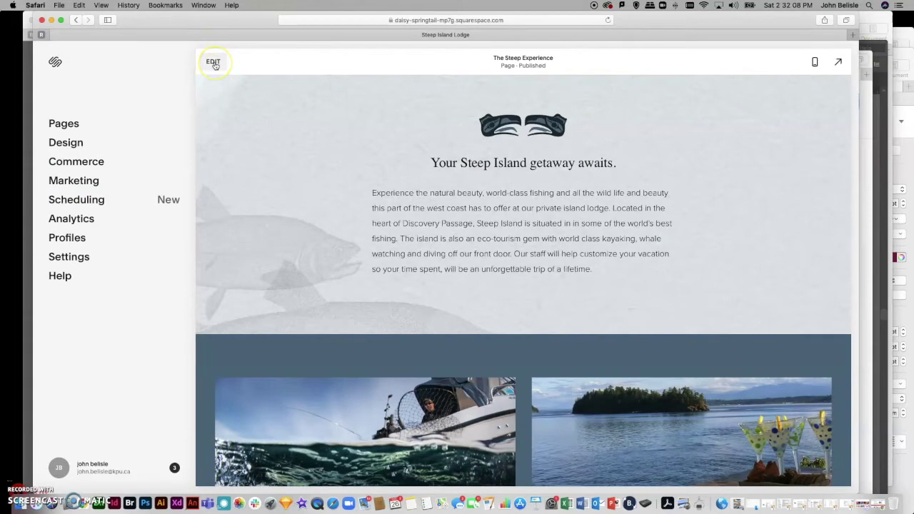
Show the site's page list and open the Experience page for editing
left_click(196, 133)
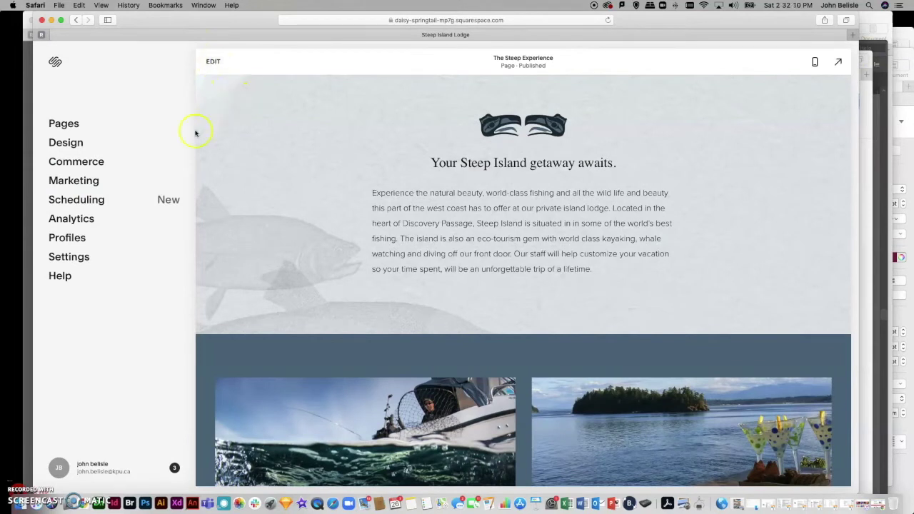
left_click(64, 125)
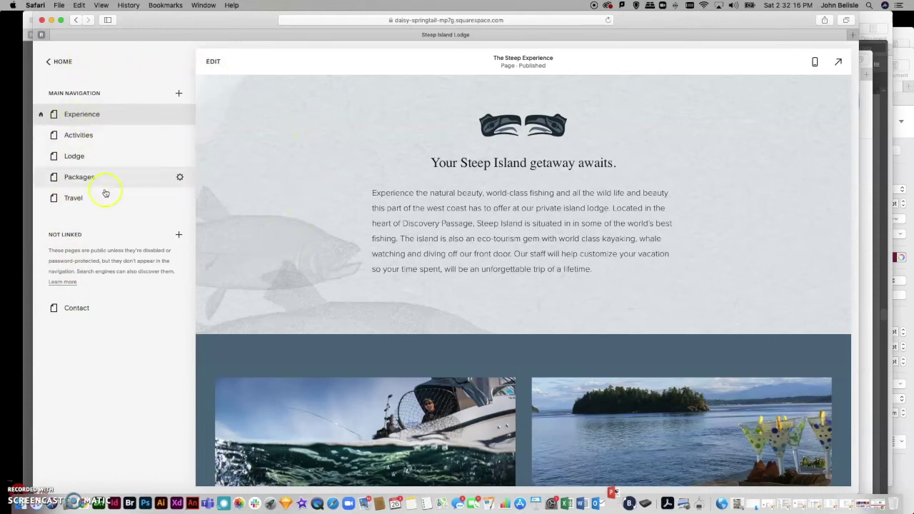
left_click(212, 63)
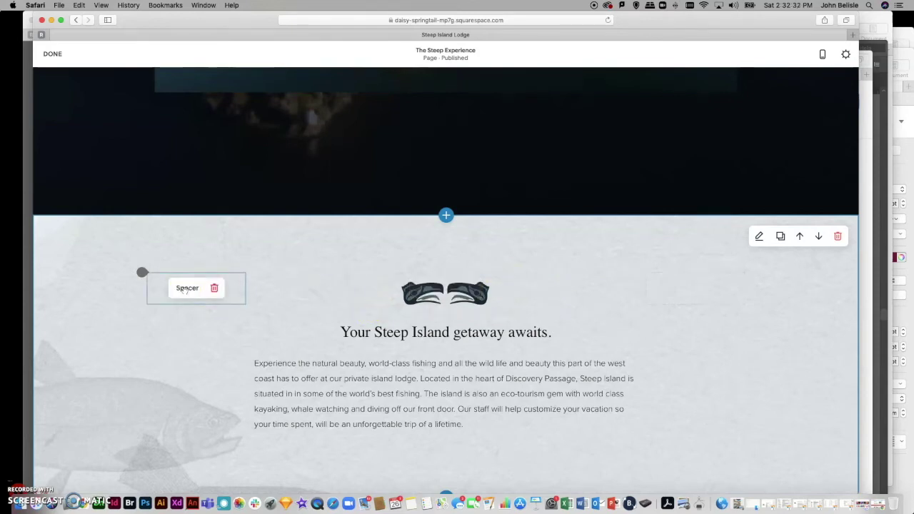
Widen the spacer beside the "Your Steep Island getaway awaits." text block, then restore the original column layout
left_click(126, 336)
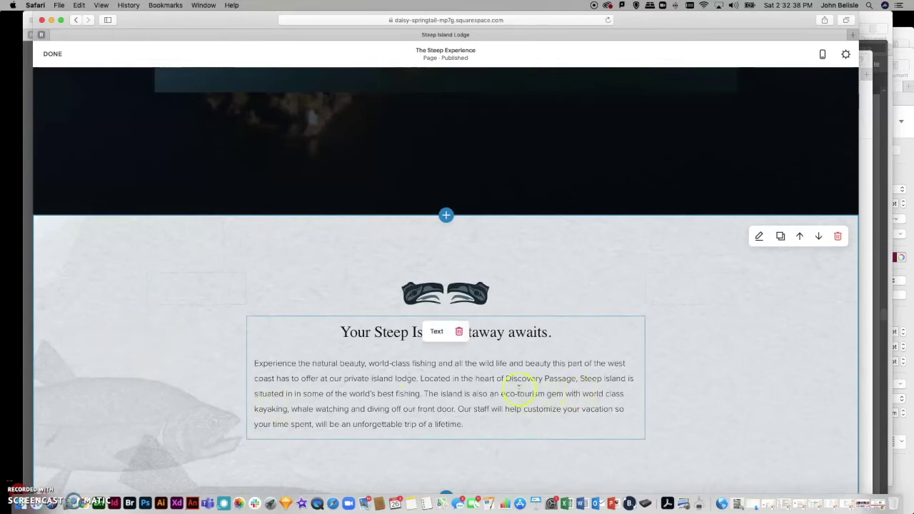
left_click_drag(246, 291, 241, 290)
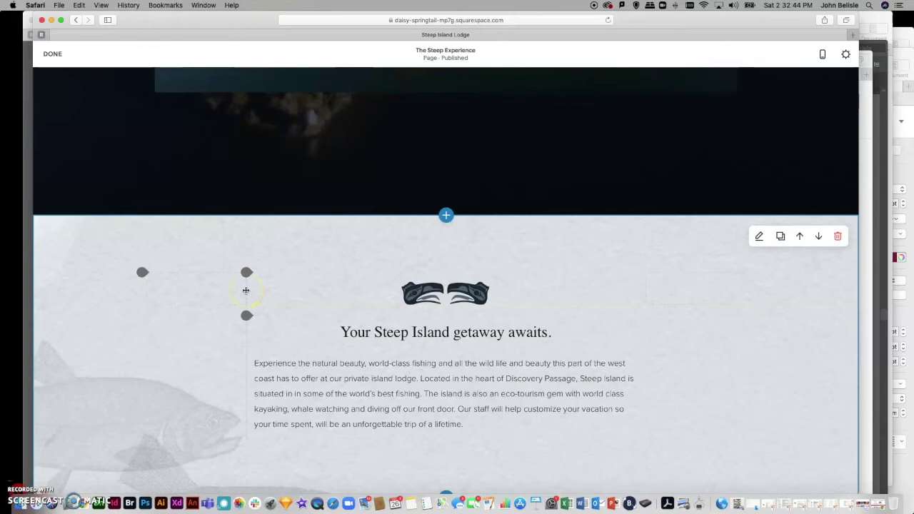
left_click_drag(247, 291, 386, 292)
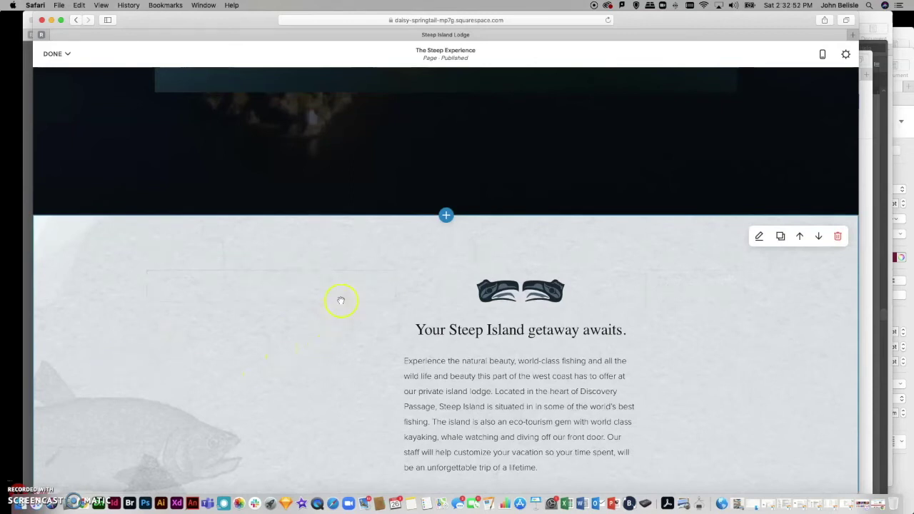
mouse_move(395, 290)
left_click_drag(389, 290, 248, 287)
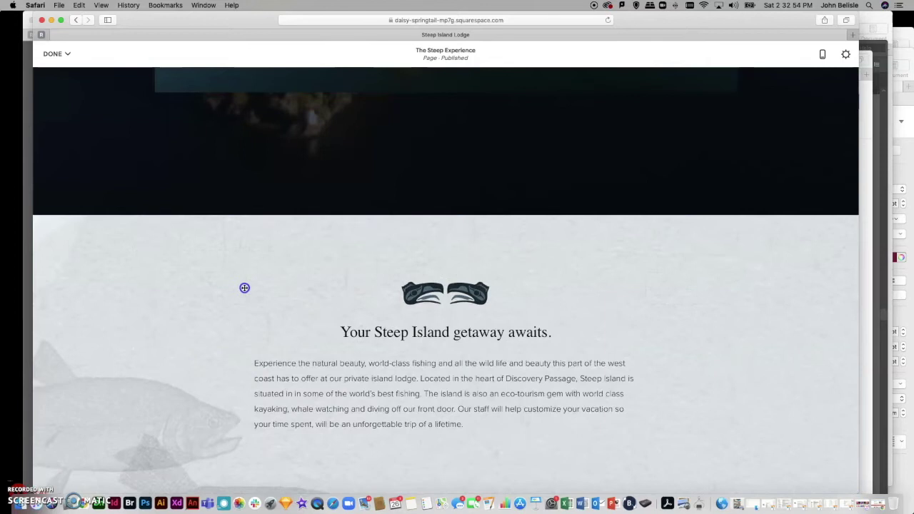
scroll(534, 426, "down", 3)
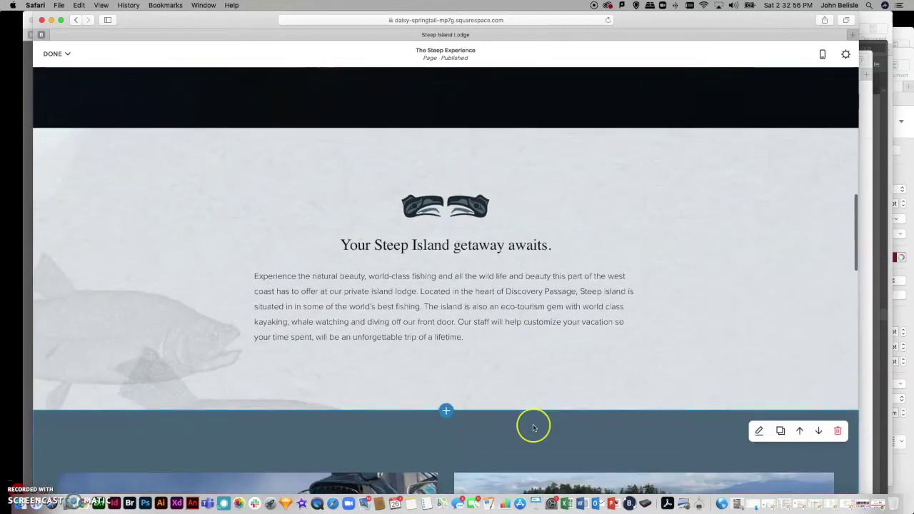
Examine the image, text and section controls of the "Your Steep Island getaway awaits." section and the opening video section
scroll(534, 426, "up", 1)
mouse_move(453, 233)
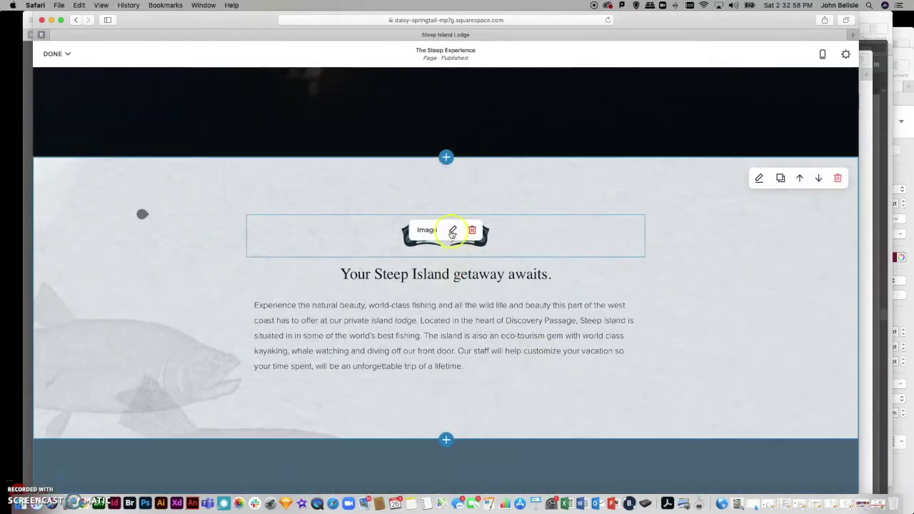
mouse_move(432, 286)
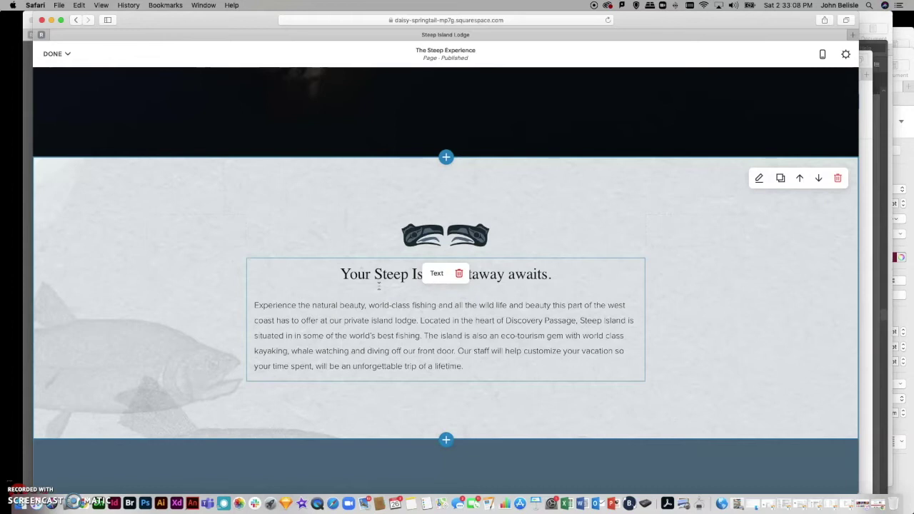
scroll(173, 239, "down", 5)
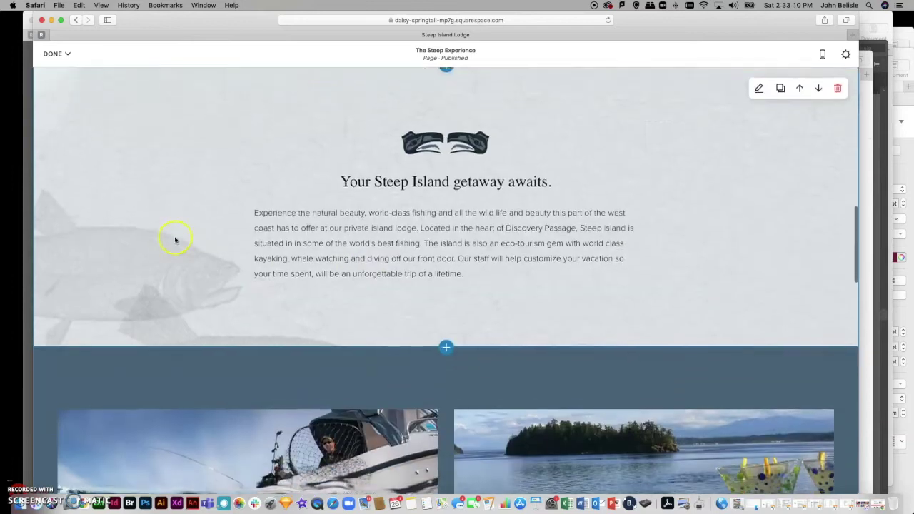
scroll(194, 279, "up", 4)
scroll(199, 281, "down", 1)
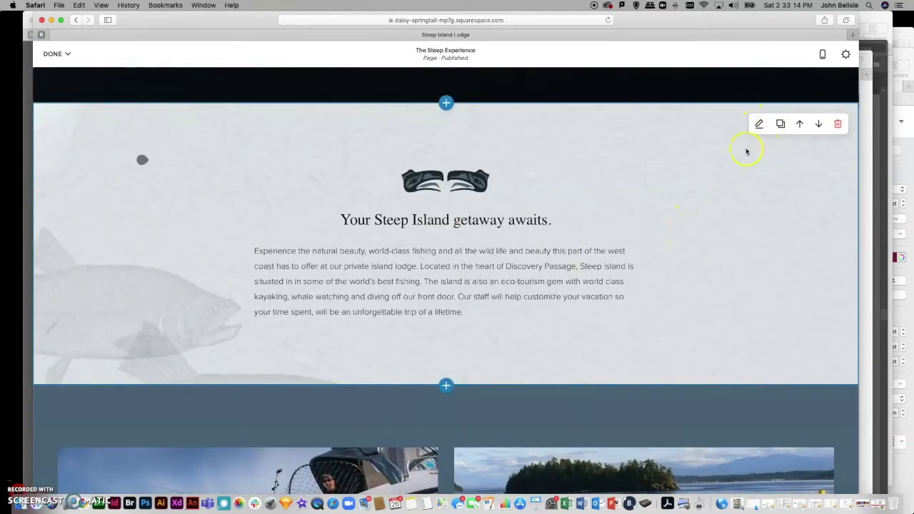
left_click(800, 124)
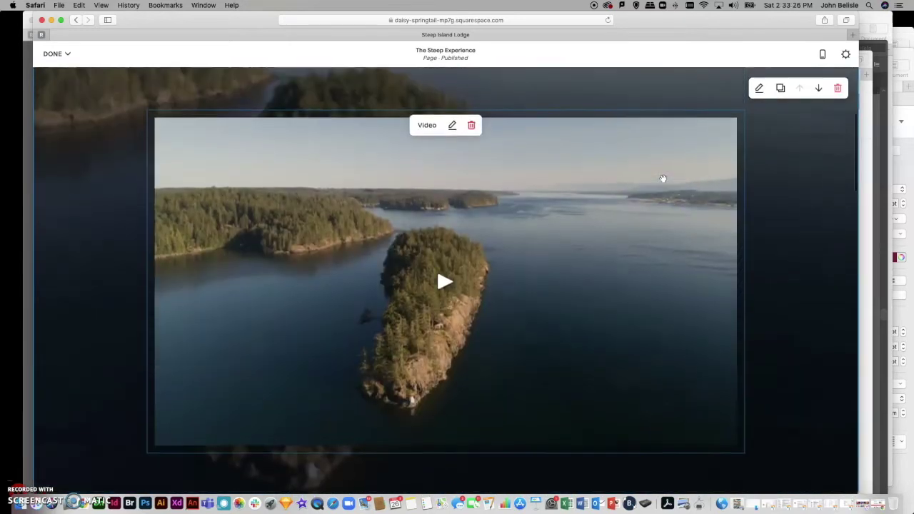
scroll(662, 178, "up", 3)
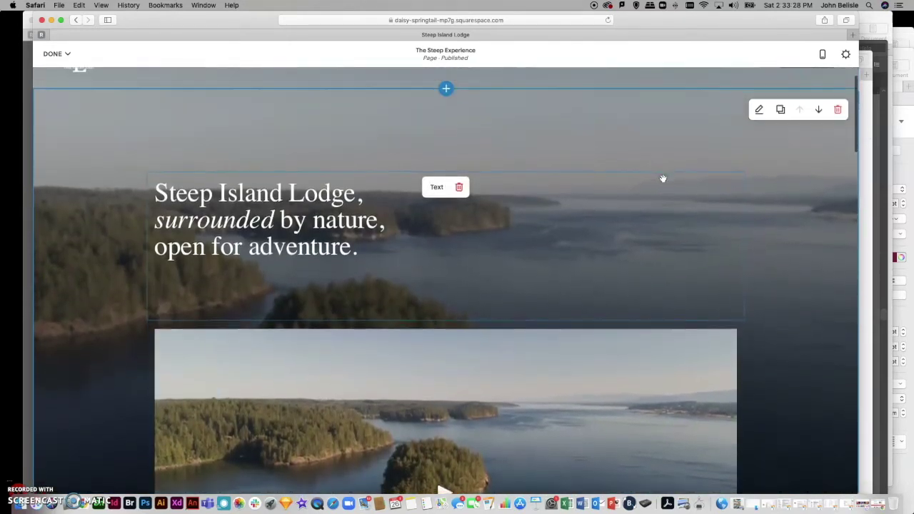
scroll(663, 178, "down", 2)
left_click(382, 177)
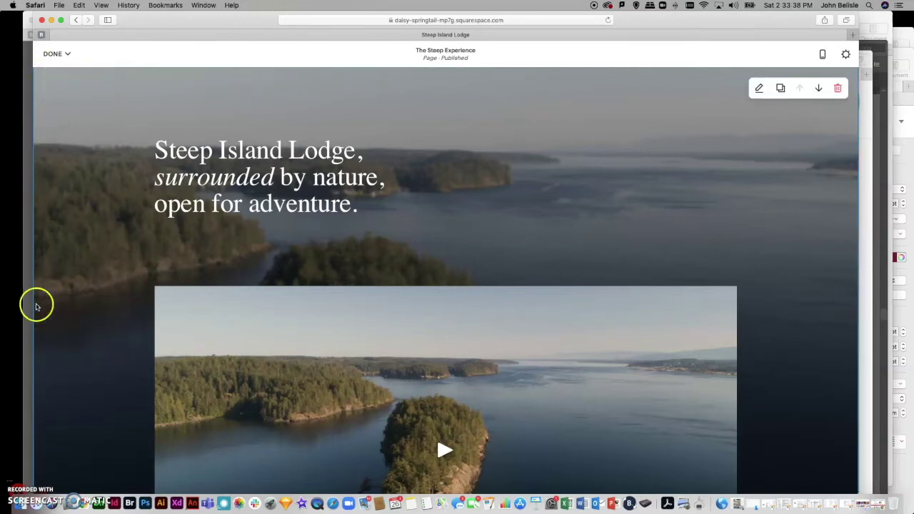
Look through every section of the Experience page, from the opening video down to the footer and back to the header
scroll(57, 449, "down", 5)
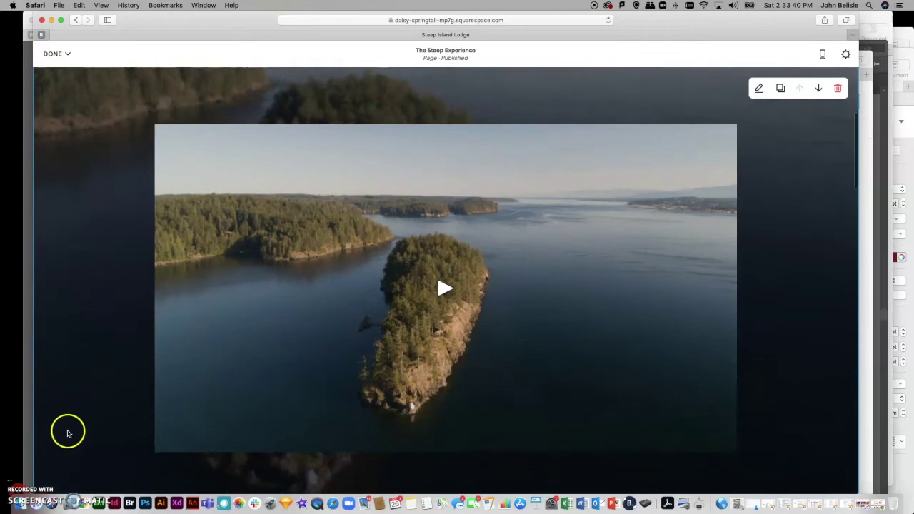
scroll(68, 433, "down", 8)
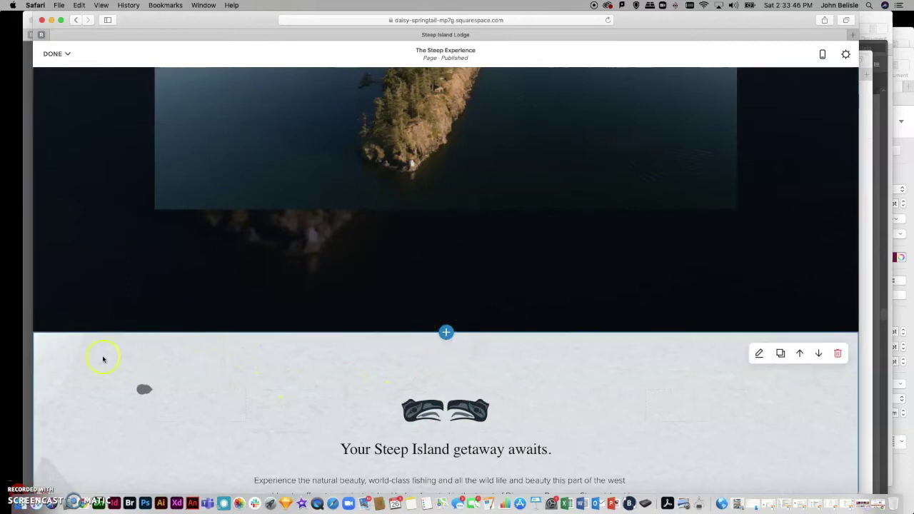
scroll(93, 359, "down", 10)
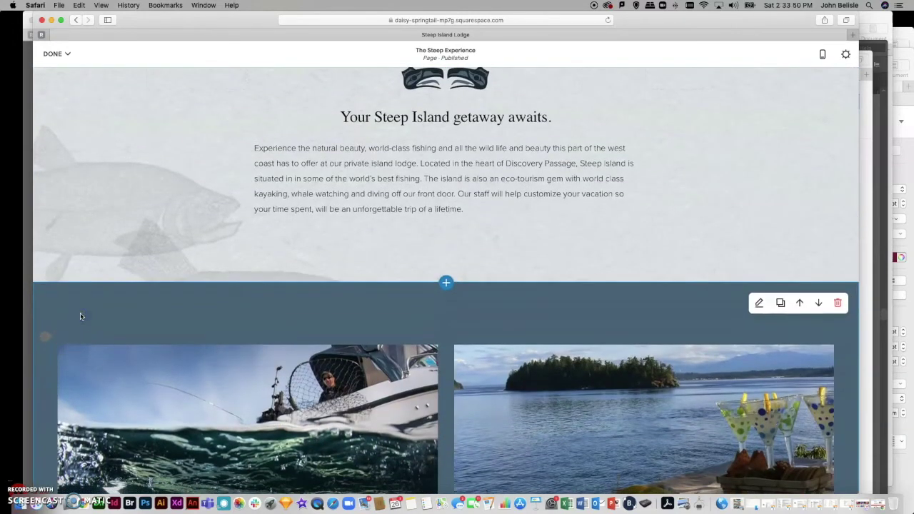
scroll(81, 317, "down", 18)
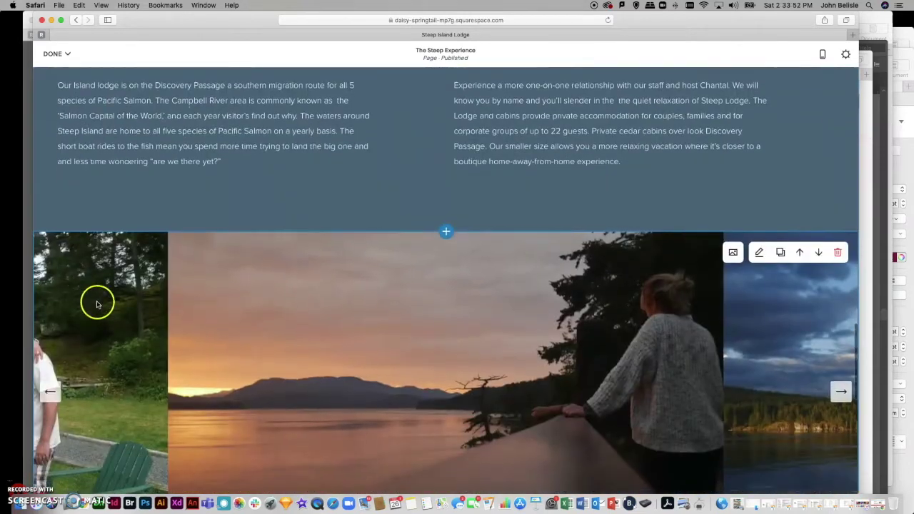
scroll(108, 287, "down", 7)
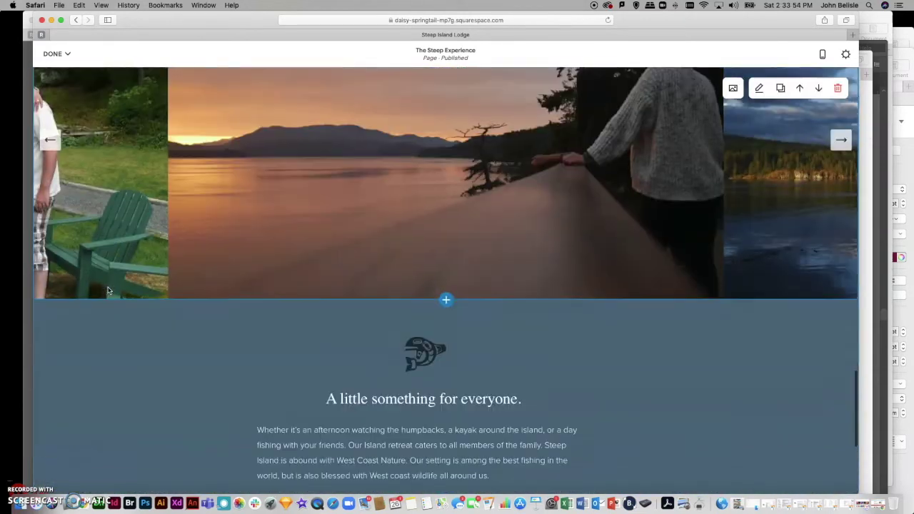
scroll(183, 241, "down", 5)
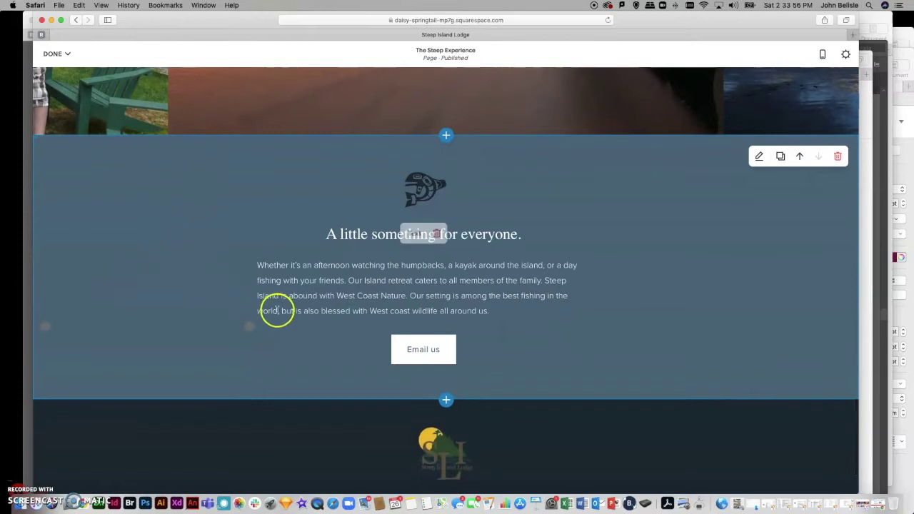
scroll(276, 362, "down", 1)
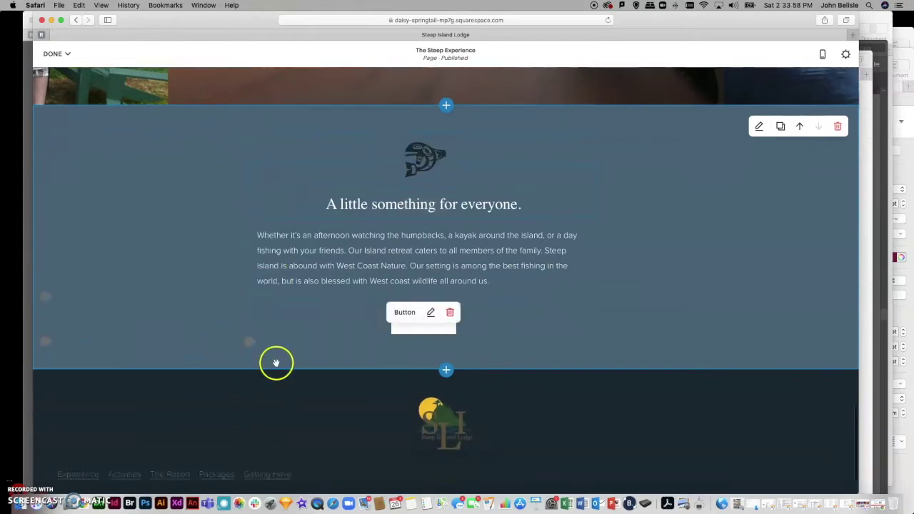
scroll(214, 350, "down", 2)
scroll(344, 248, "up", 6)
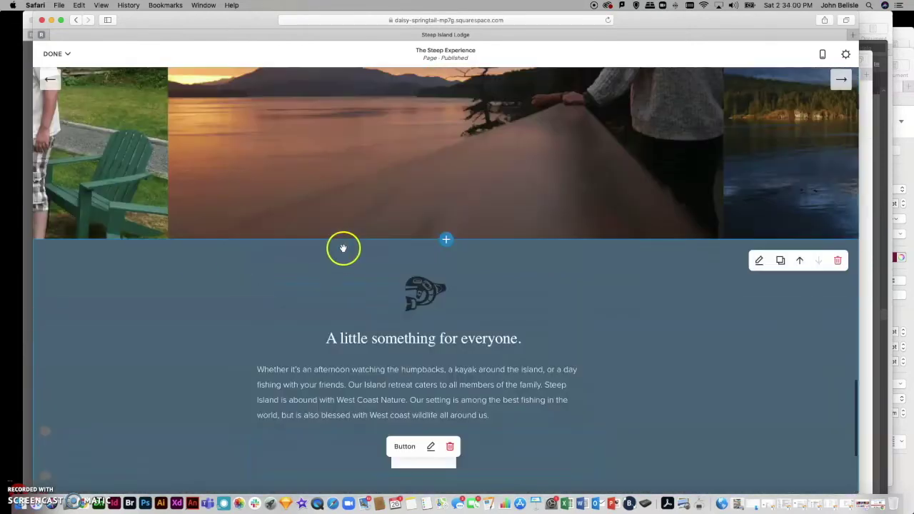
scroll(344, 249, "up", 20)
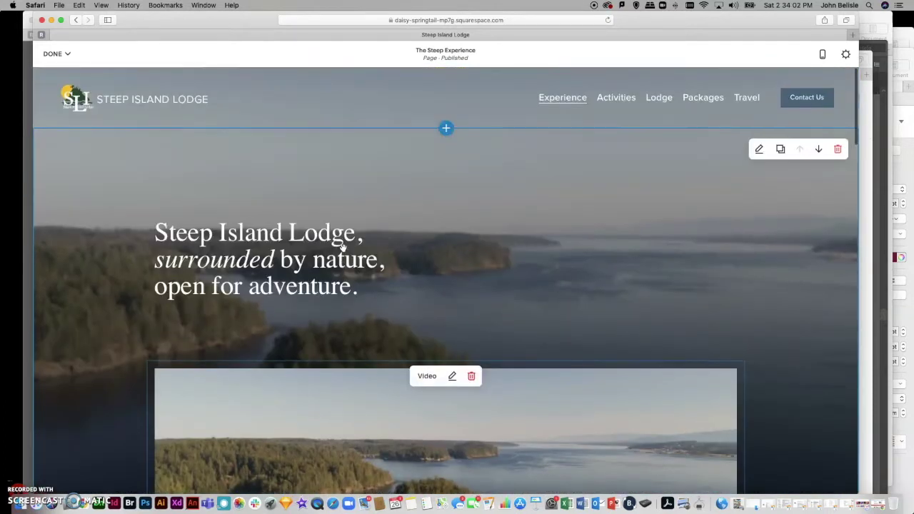
left_click(351, 258)
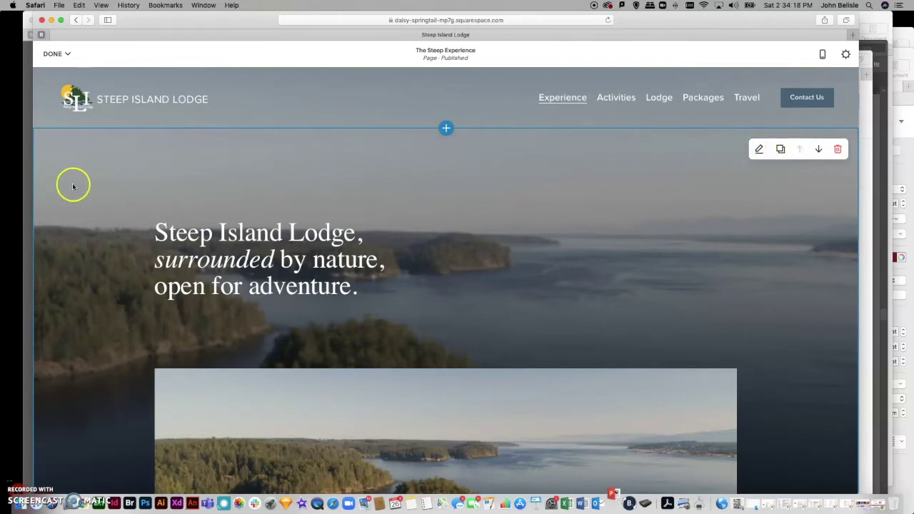
Examine the spacer blocks and fish background around the "Your Steep Island getaway awaits." text
scroll(368, 322, "down", 5)
scroll(369, 323, "down", 8)
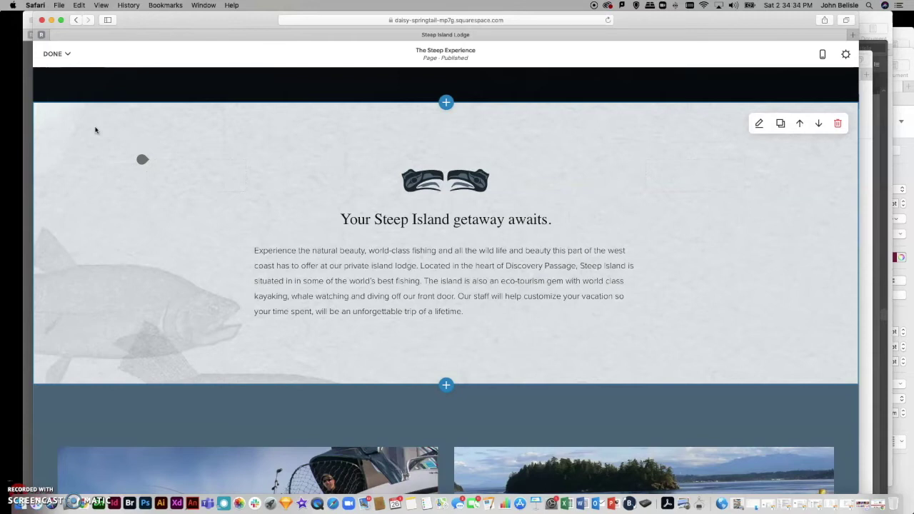
left_click(198, 249)
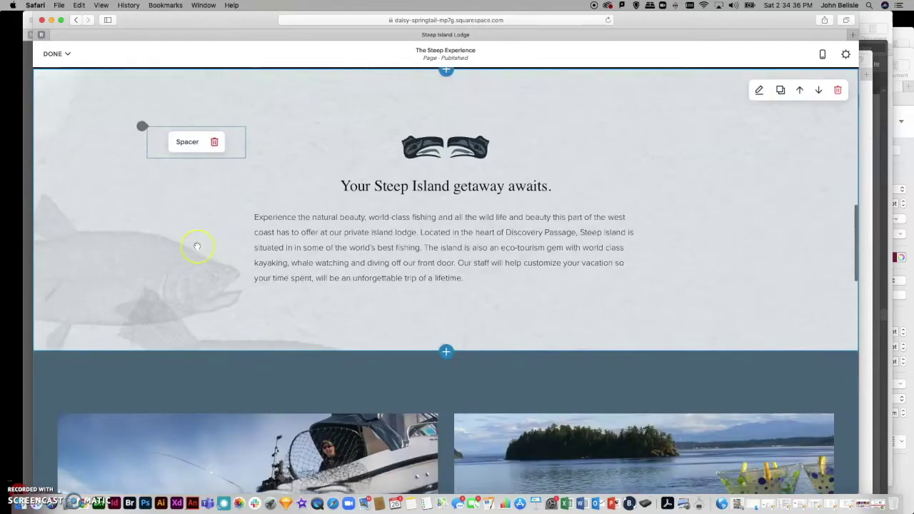
scroll(196, 246, "down", 2)
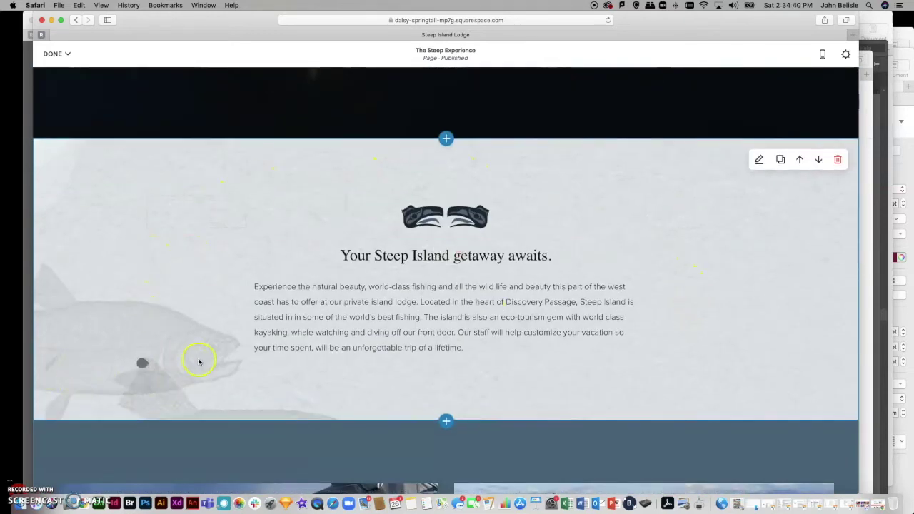
scroll(200, 289, "up", 2)
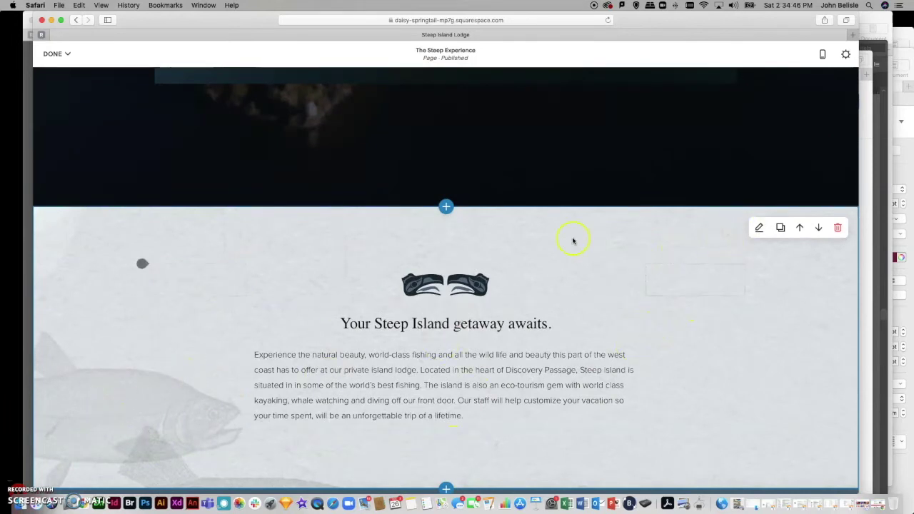
Try section height L on the "Your Steep Island getaway awaits." section and set it back to M
left_click(90, 235)
left_click(759, 227)
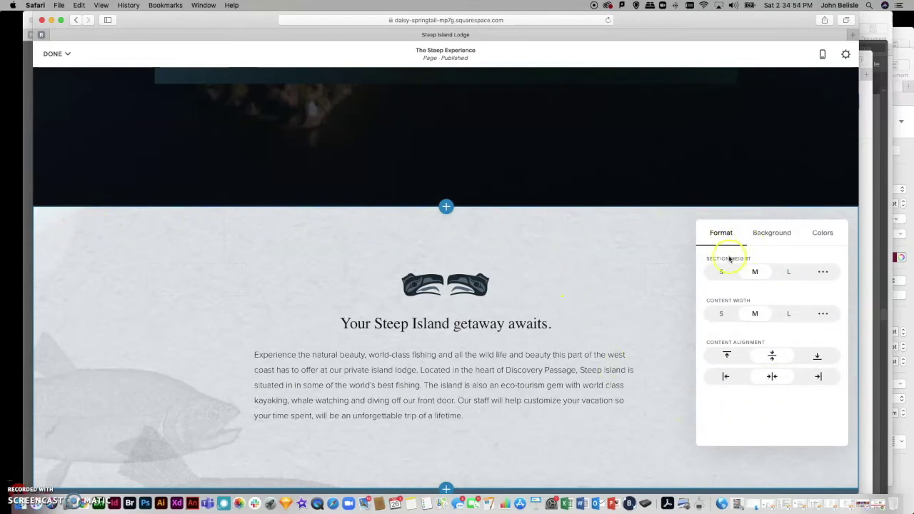
scroll(537, 350, "down", 2)
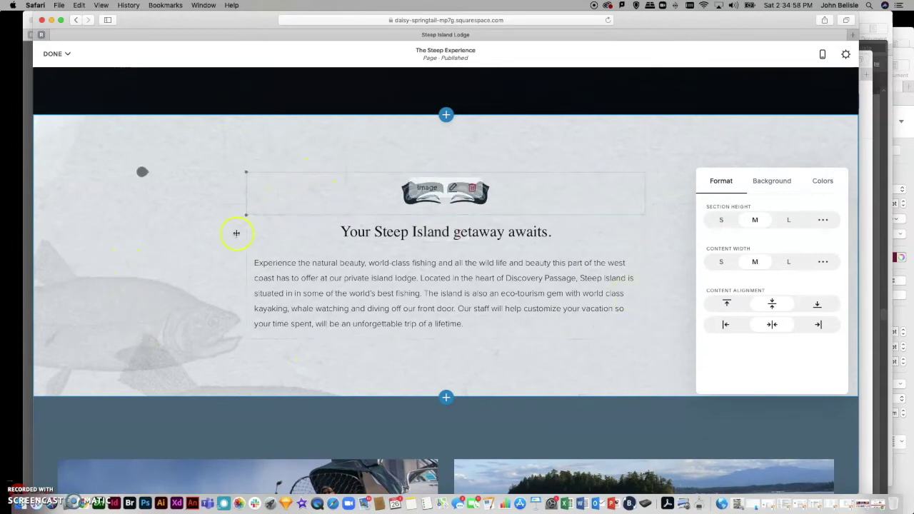
left_click(787, 221)
scroll(581, 231, "down", 3)
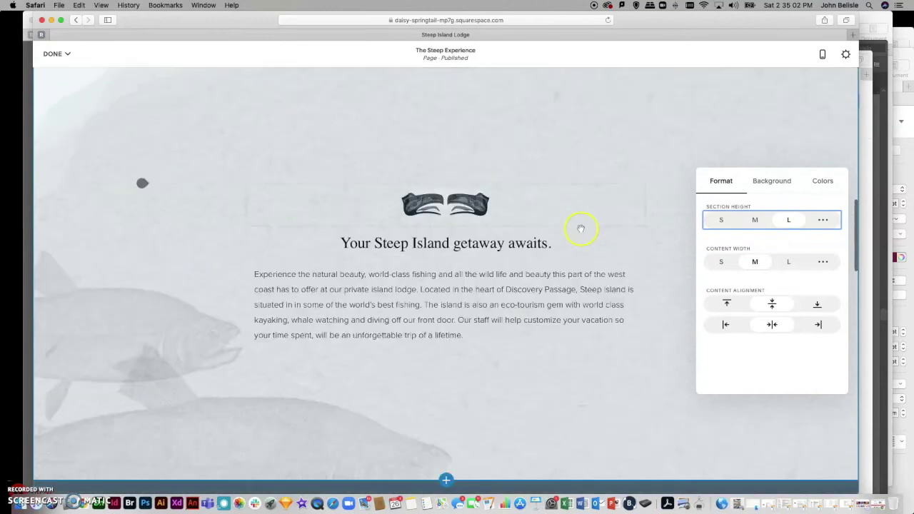
scroll(581, 228, "up", 4)
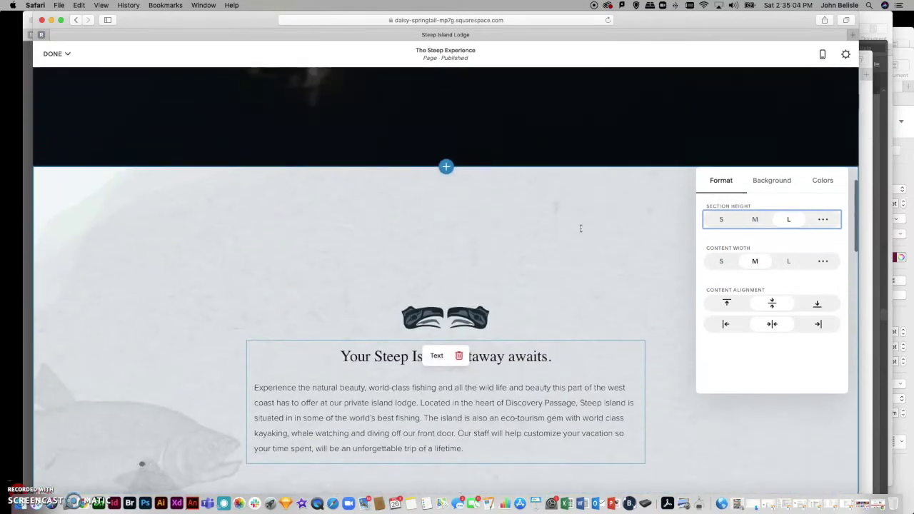
scroll(581, 228, "down", 2)
scroll(581, 229, "down", 2)
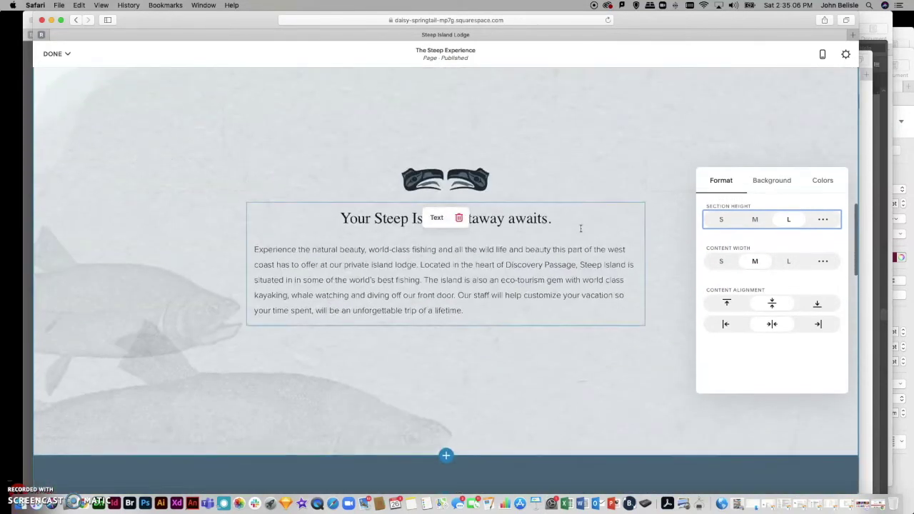
left_click(757, 220)
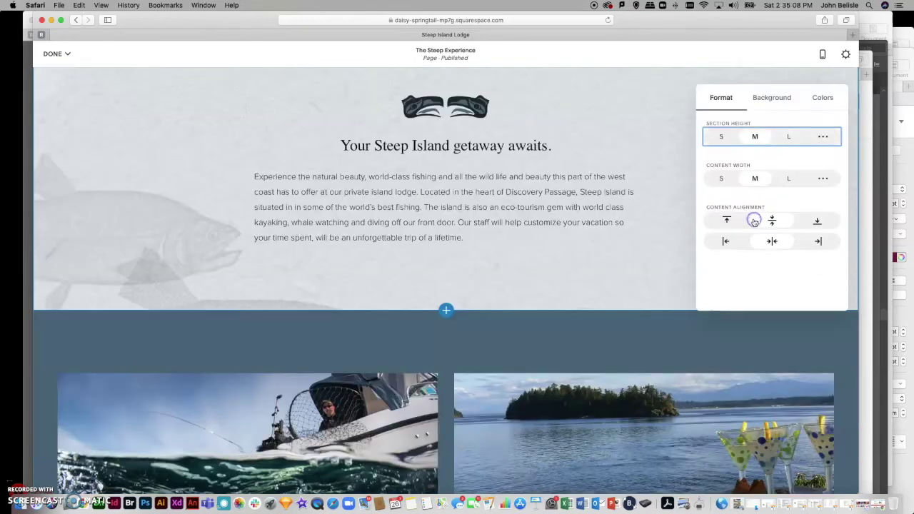
scroll(447, 203, "up", 2)
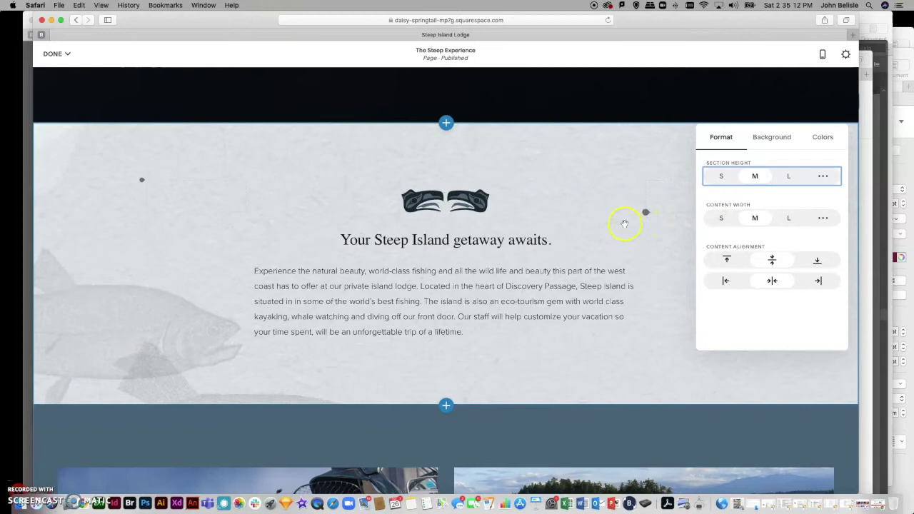
Review how the opening video, getaway and two-column salmon sections stack on the page, and return to the getaway section
scroll(629, 229, "up", 10)
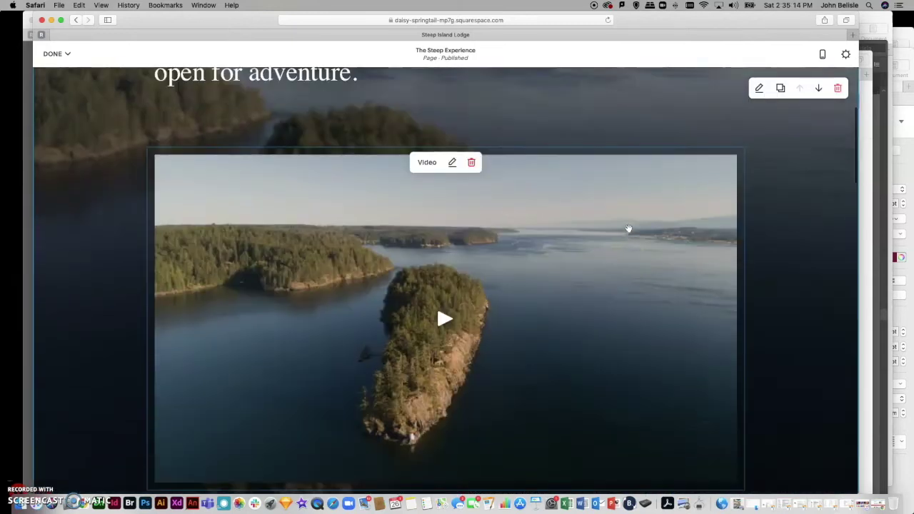
scroll(628, 229, "up", 3)
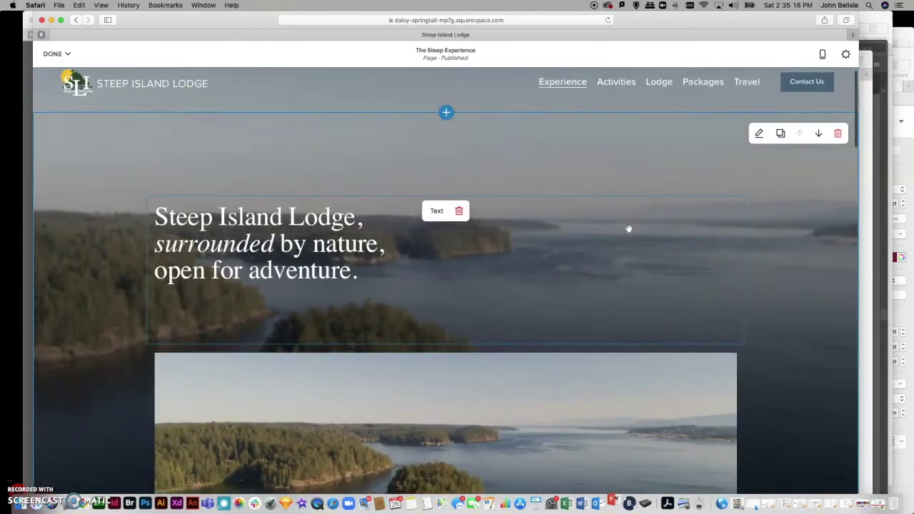
scroll(628, 229, "down", 12)
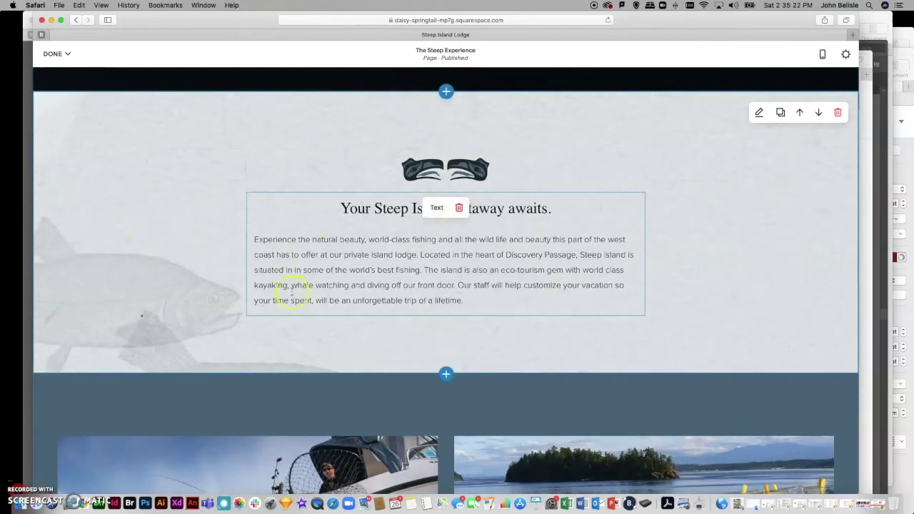
mouse_move(451, 169)
scroll(218, 268, "down", 10)
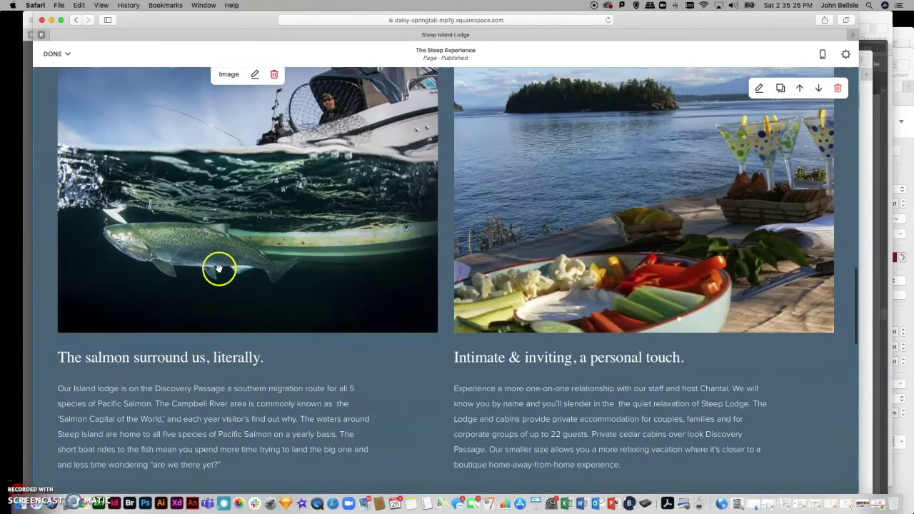
scroll(219, 268, "down", 4)
scroll(219, 268, "up", 6)
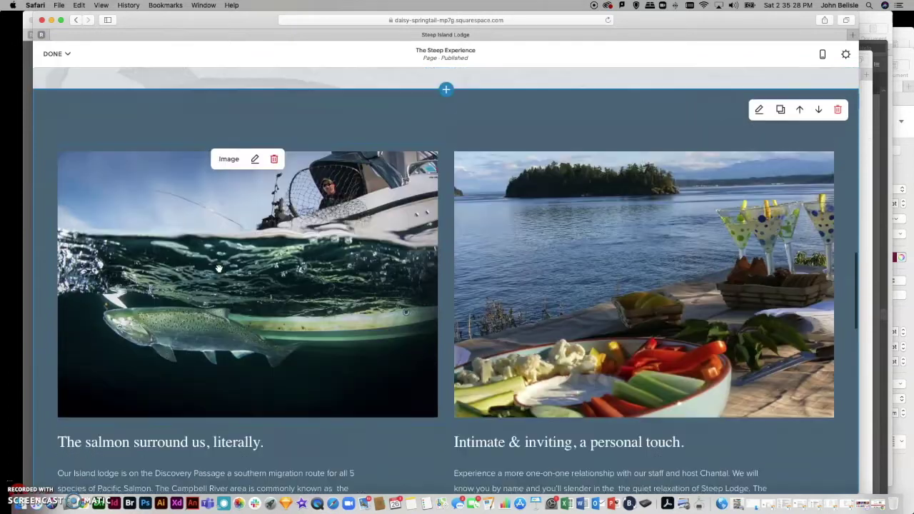
scroll(218, 268, "up", 15)
scroll(219, 271, "down", 5)
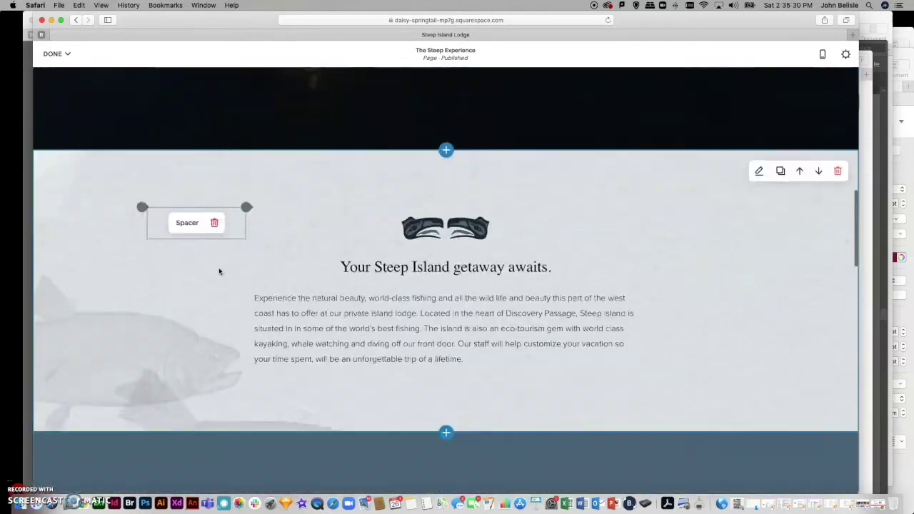
scroll(220, 272, "down", 3)
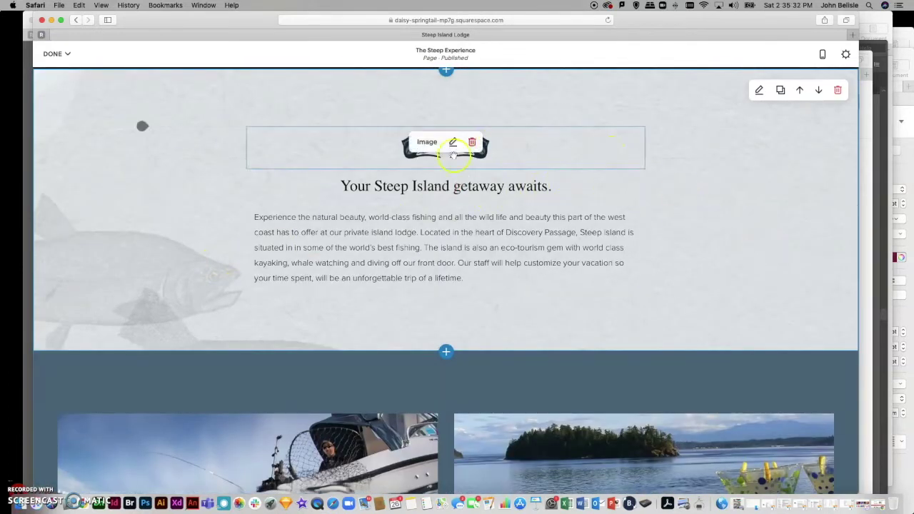
Open the background settings of the "Your Steep Island getaway awaits." section and examine its fish image and focal point
left_click(758, 90)
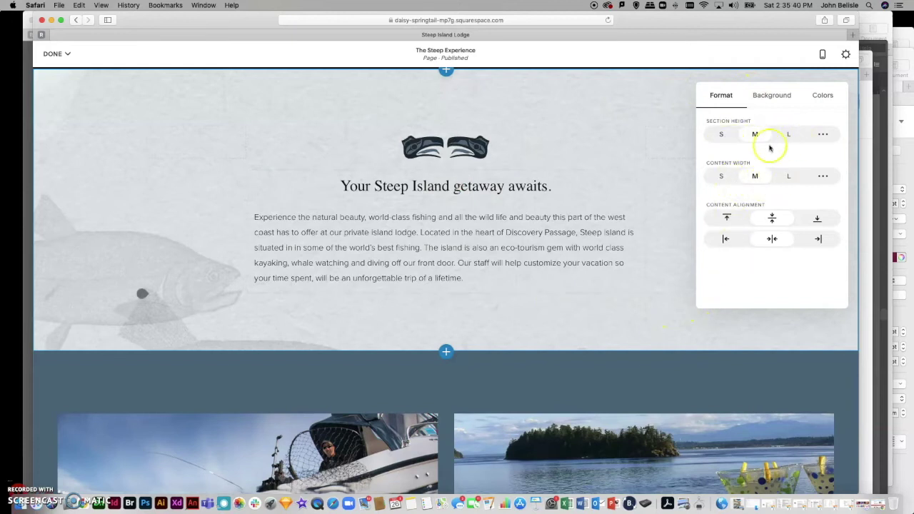
left_click(768, 97)
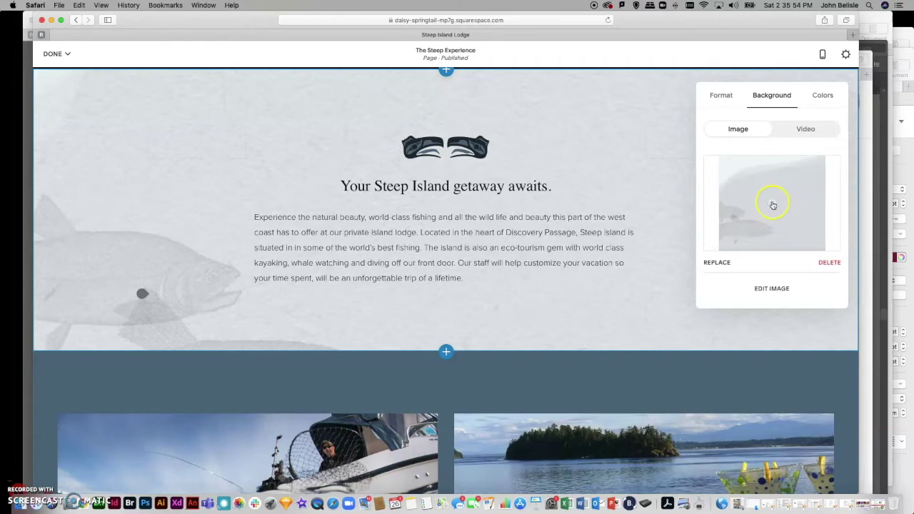
left_click_drag(772, 187, 774, 204)
left_click(831, 225)
left_click(778, 247)
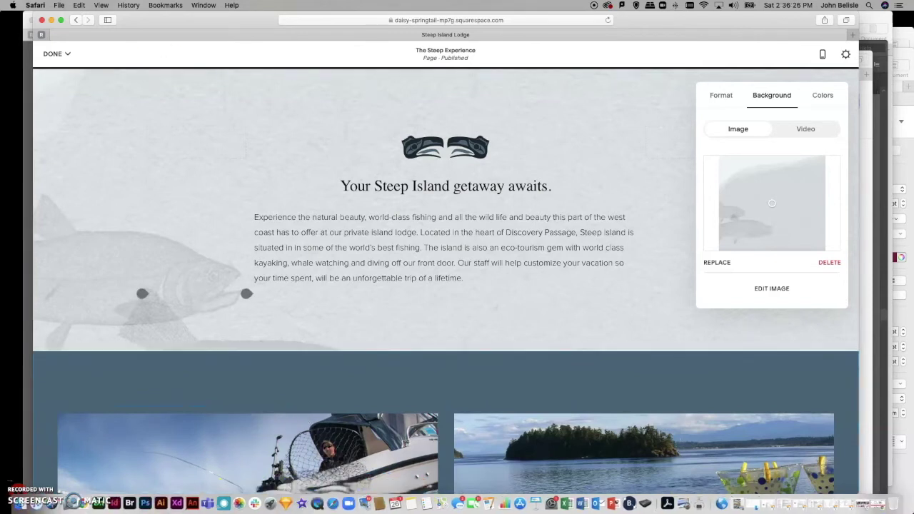
Switch to YouTube, copy the share link of the Steep Island Resort video, and return to the Squarespace editor
left_click_drag(139, 19, 163, 19)
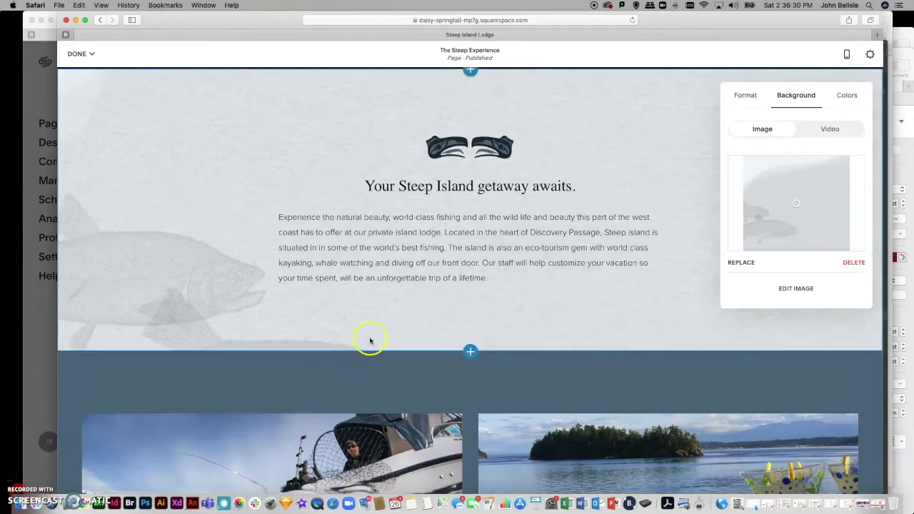
left_click(18, 493)
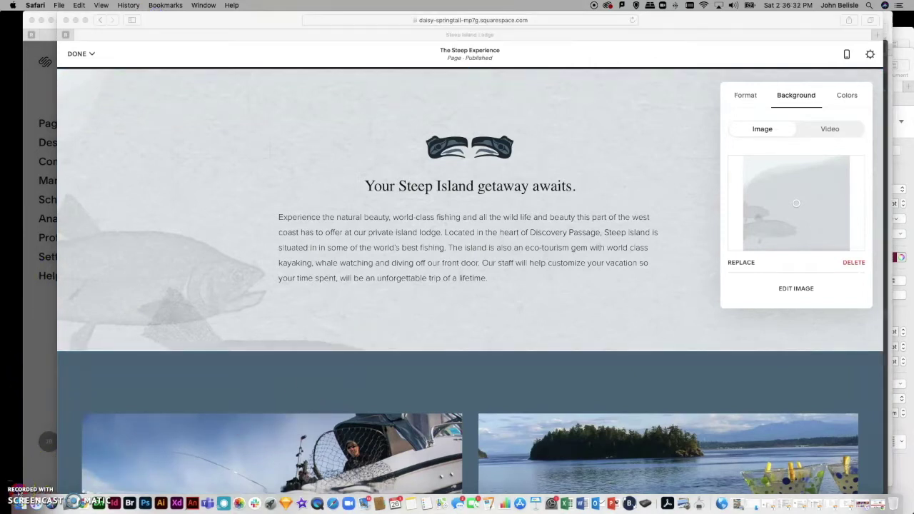
left_click(169, 210)
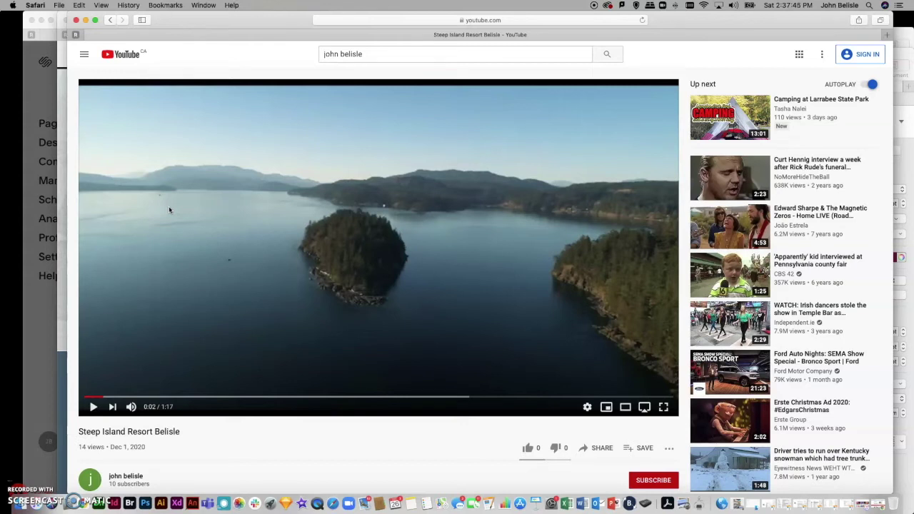
scroll(450, 384, "down", 1)
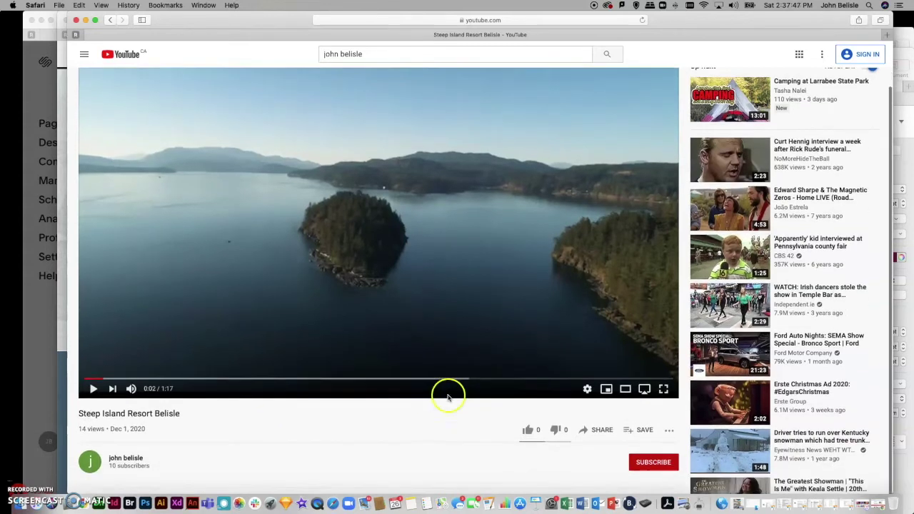
left_click(598, 432)
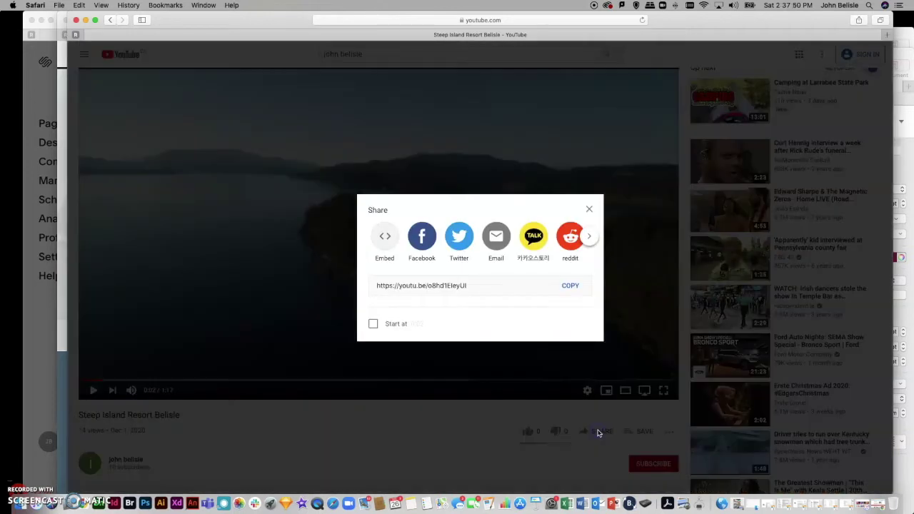
left_click(570, 285)
left_click_drag(224, 26, 233, 351)
left_click(198, 132)
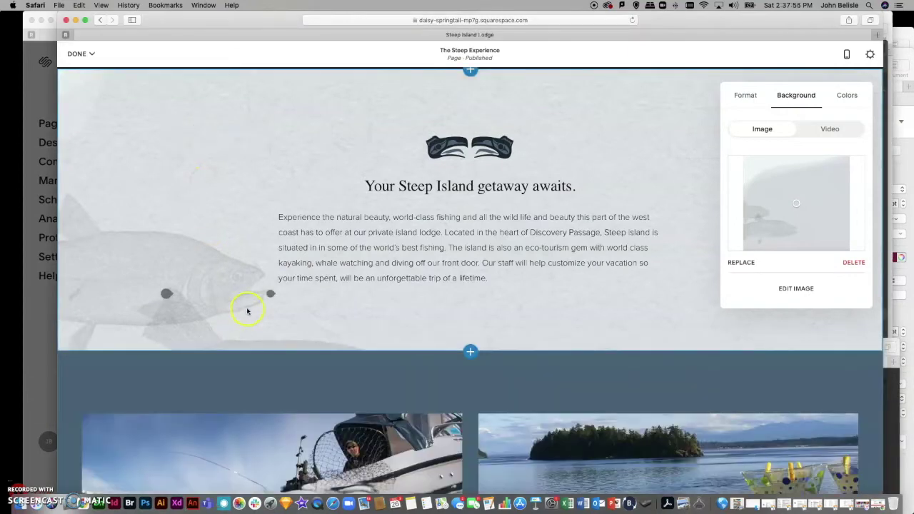
Try the copied YouTube link as the getaway section's background video and watch its preview
scroll(247, 308, "up", 2)
scroll(247, 311, "down", 1)
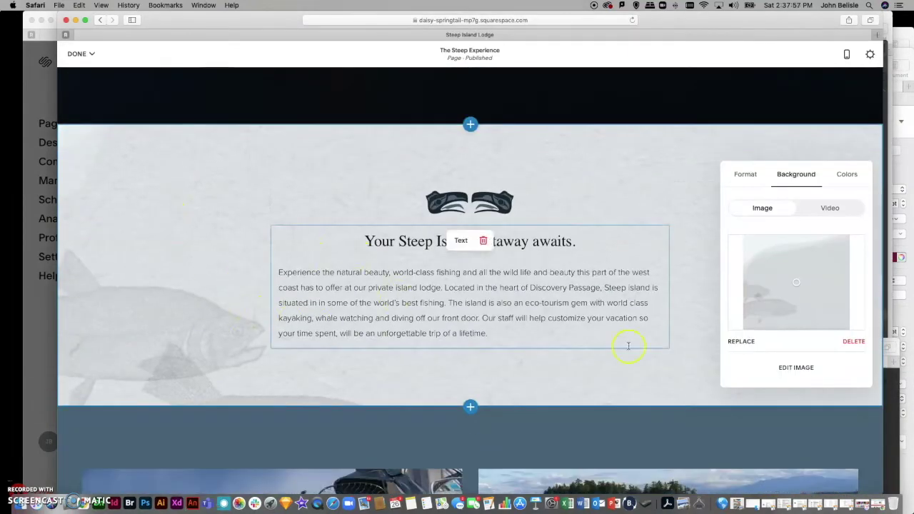
left_click(828, 209)
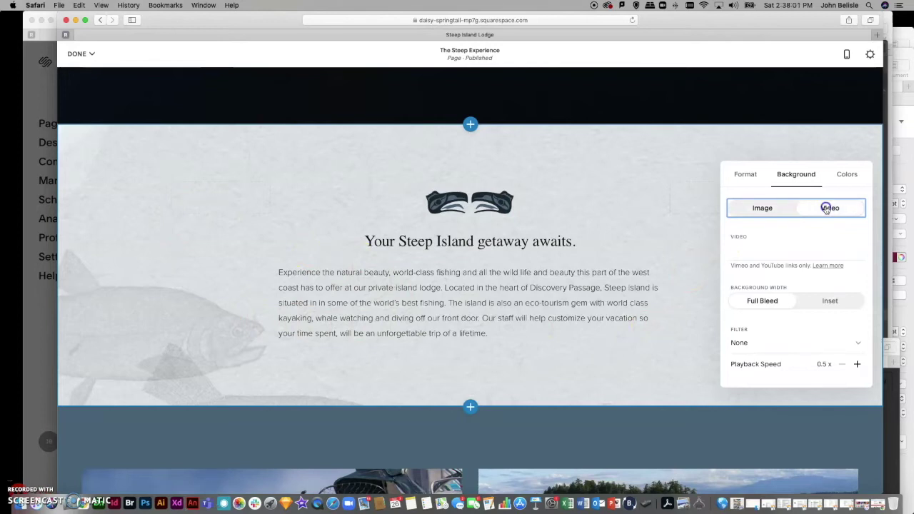
left_click(755, 257)
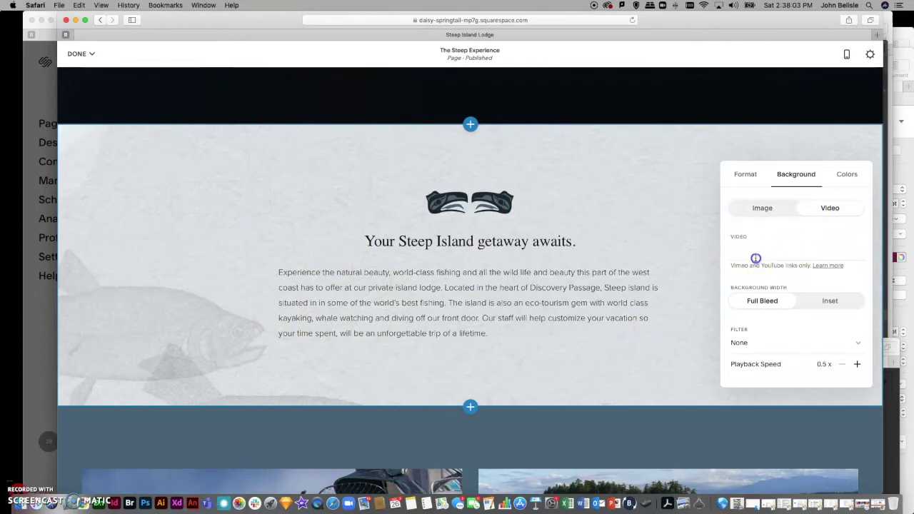
key("super+v")
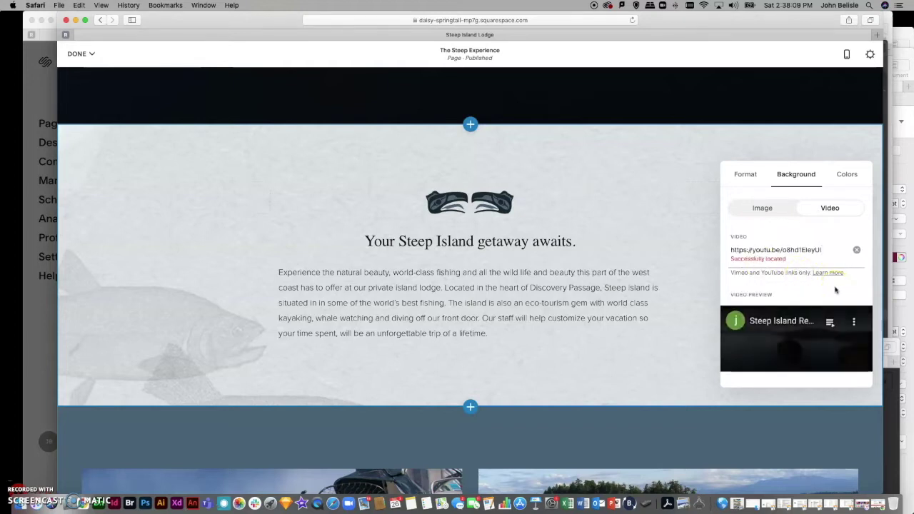
scroll(835, 289, "down", 2)
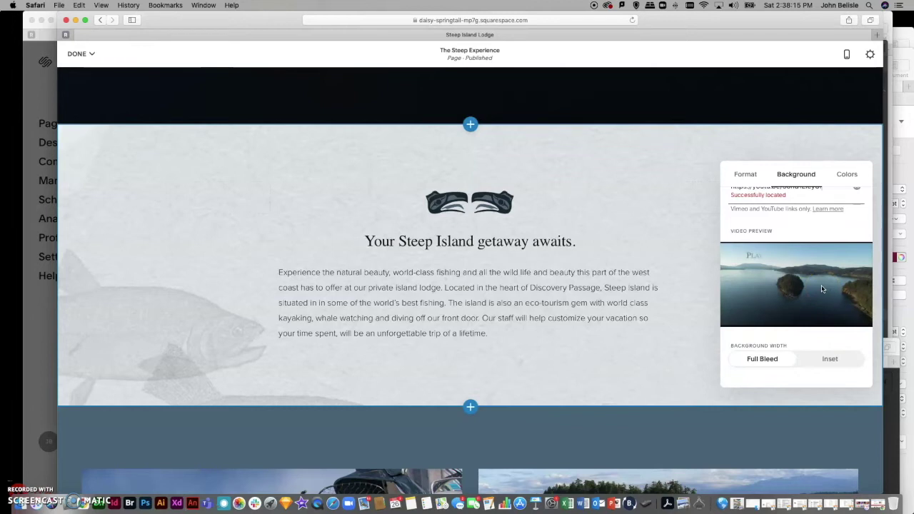
scroll(822, 289, "up", 2)
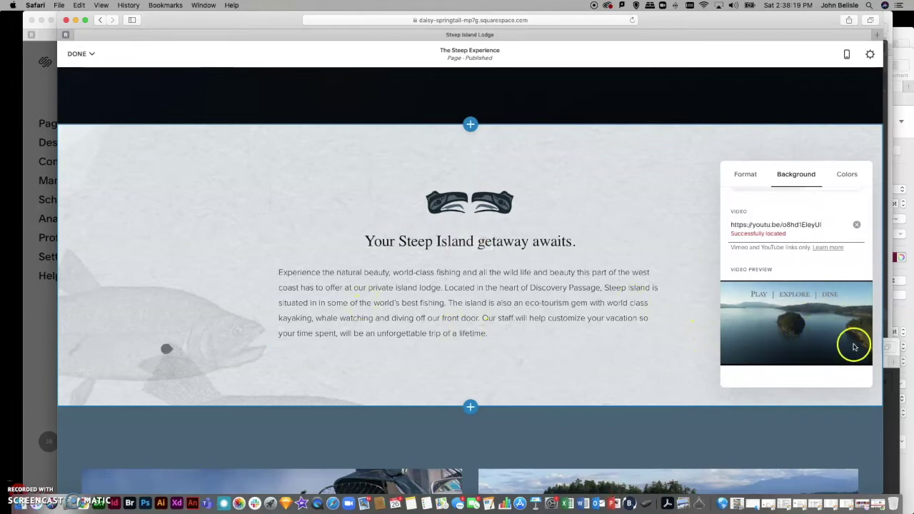
scroll(801, 294, "down", 2)
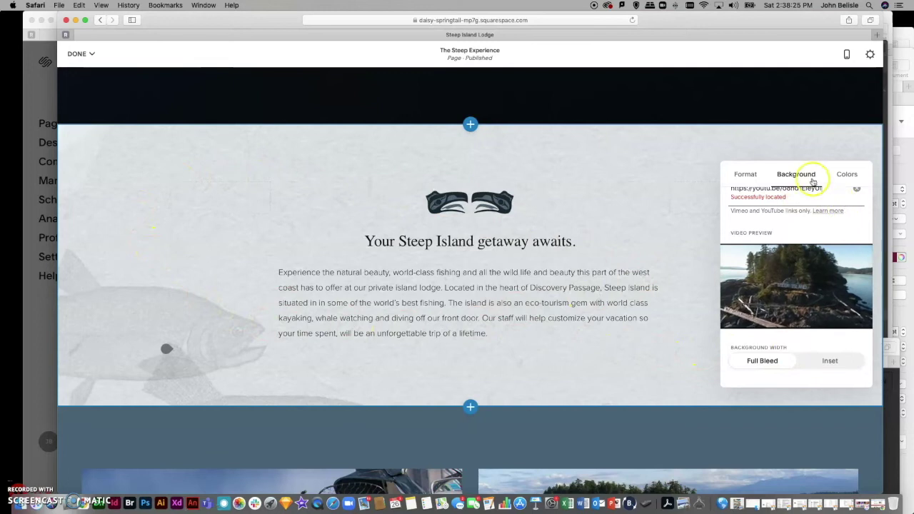
scroll(857, 191, "up", 2)
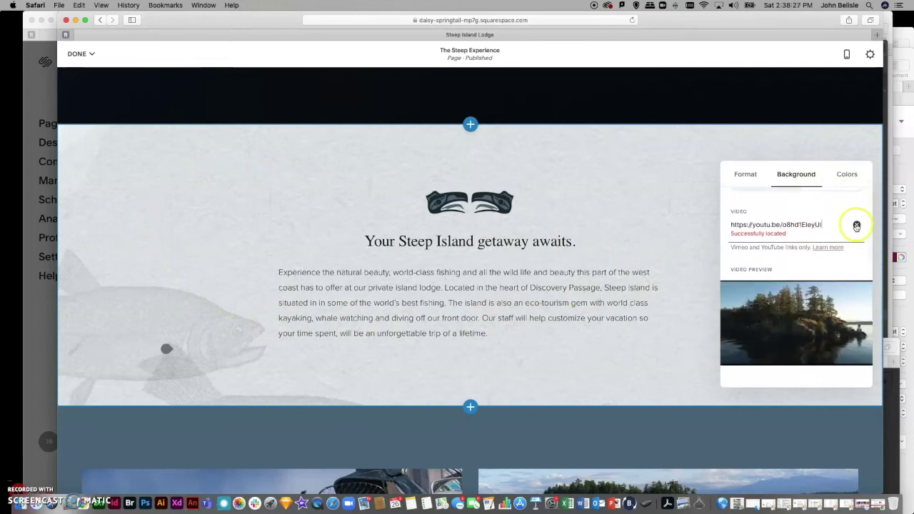
Clear the getaway section's background video link and enter the copied YouTube link again
left_click(857, 225)
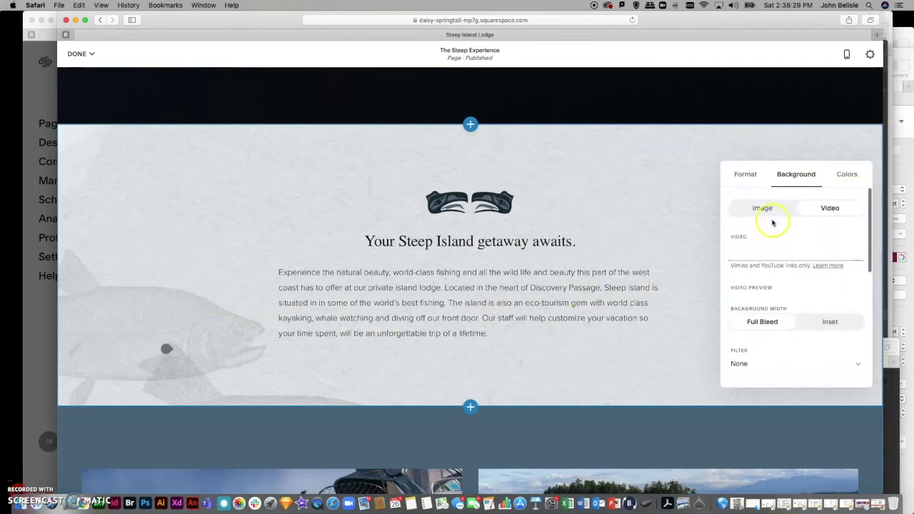
left_click(761, 210)
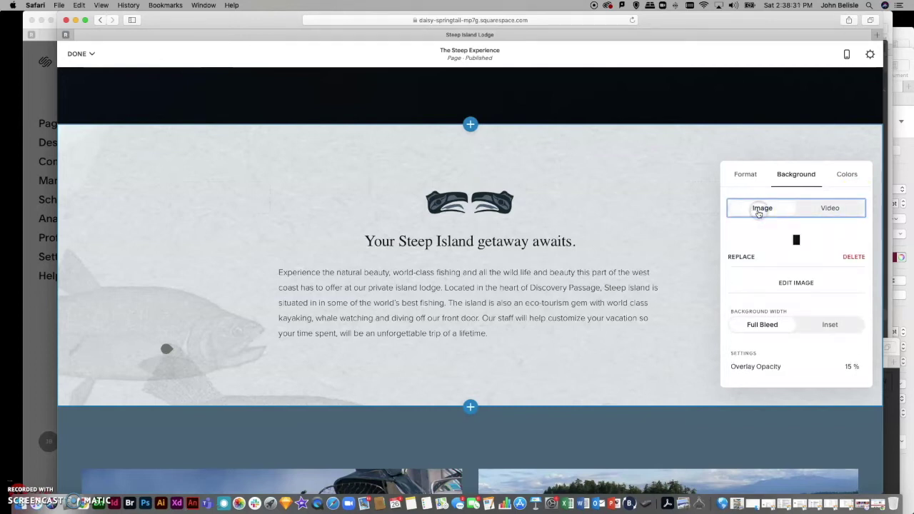
left_click(818, 207)
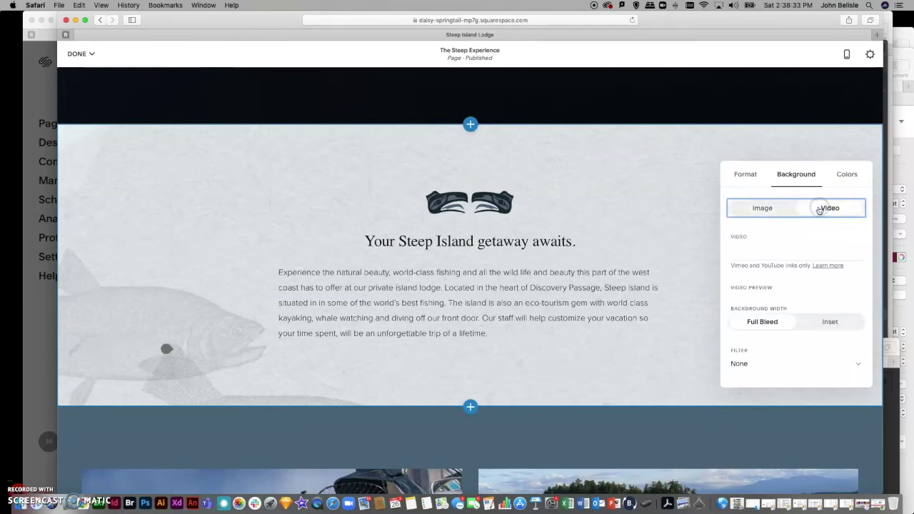
left_click(746, 256)
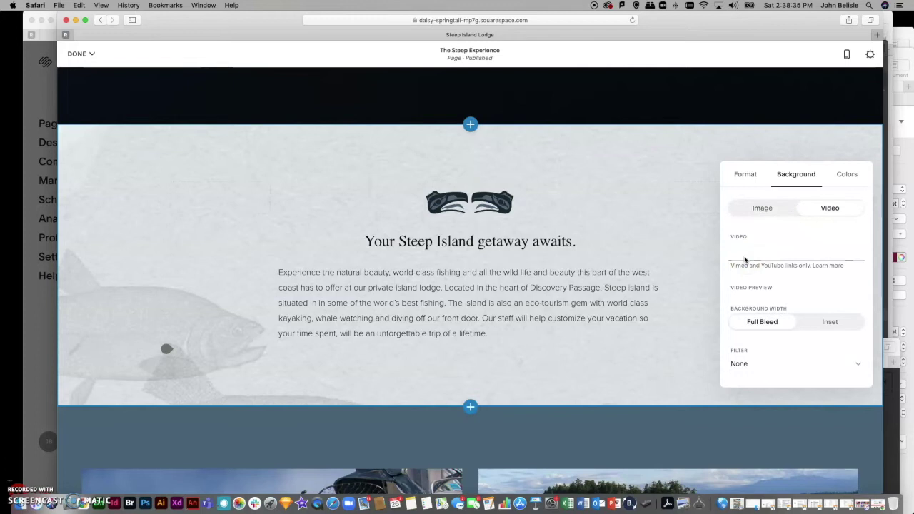
key("super+v")
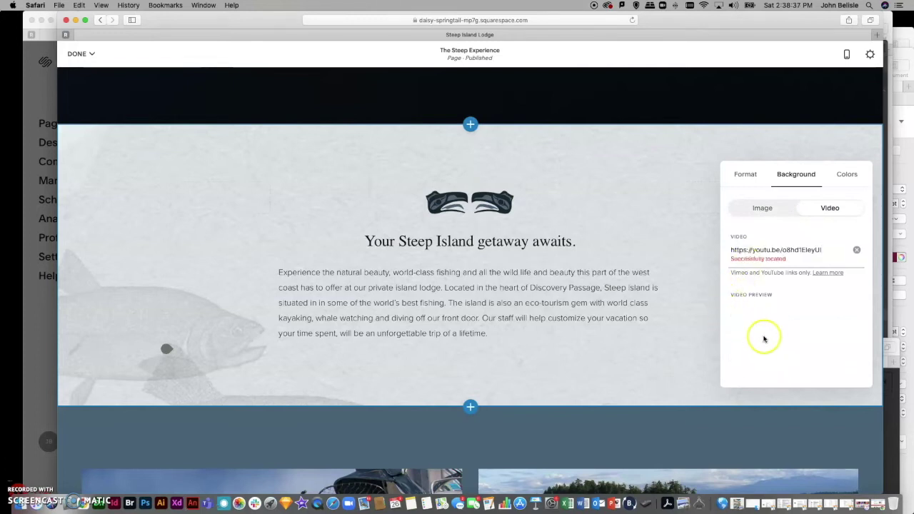
Review the video background's width, filter, playback speed and mobile fallback image options, and save the page
scroll(785, 314, "down", 6)
scroll(792, 307, "up", 3)
scroll(791, 309, "down", 3)
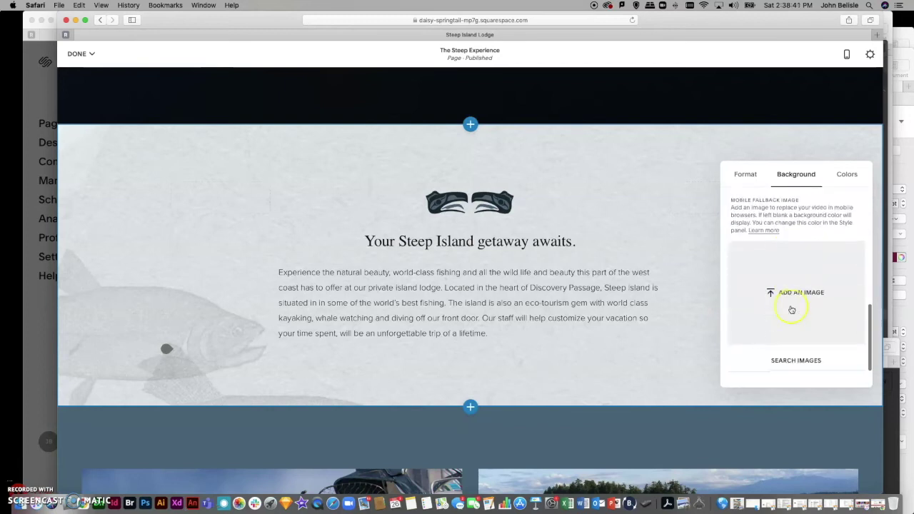
scroll(792, 309, "up", 6)
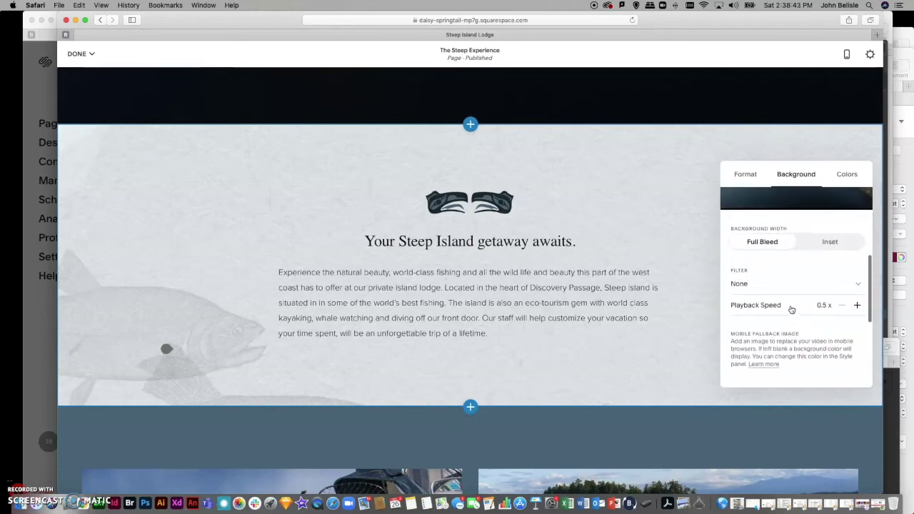
scroll(792, 310, "up", 3)
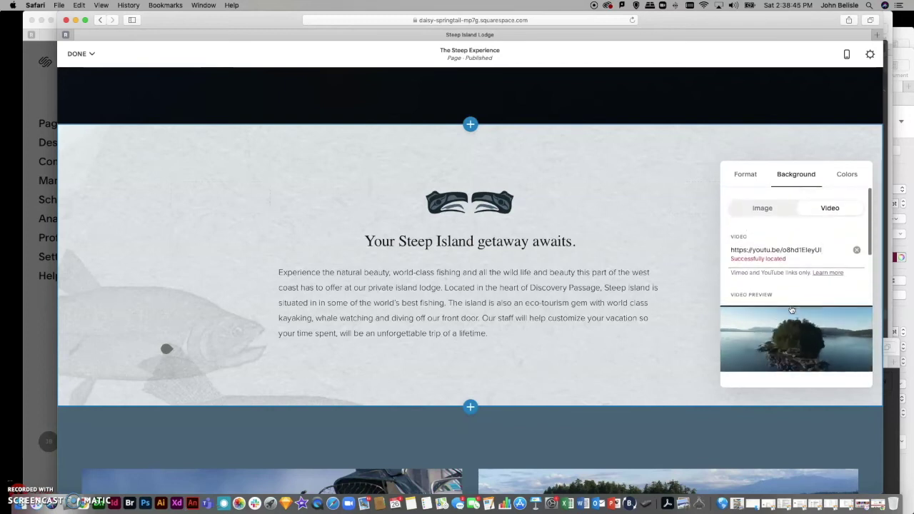
left_click(273, 165)
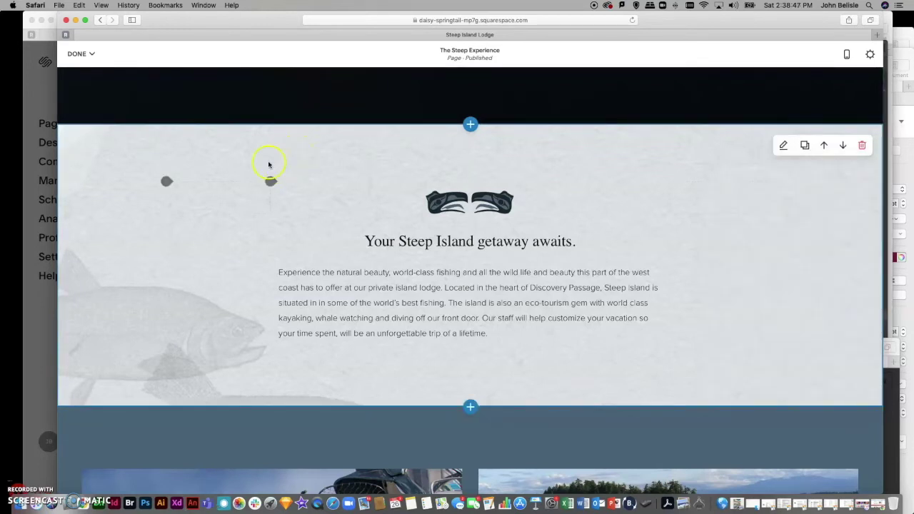
left_click(72, 55)
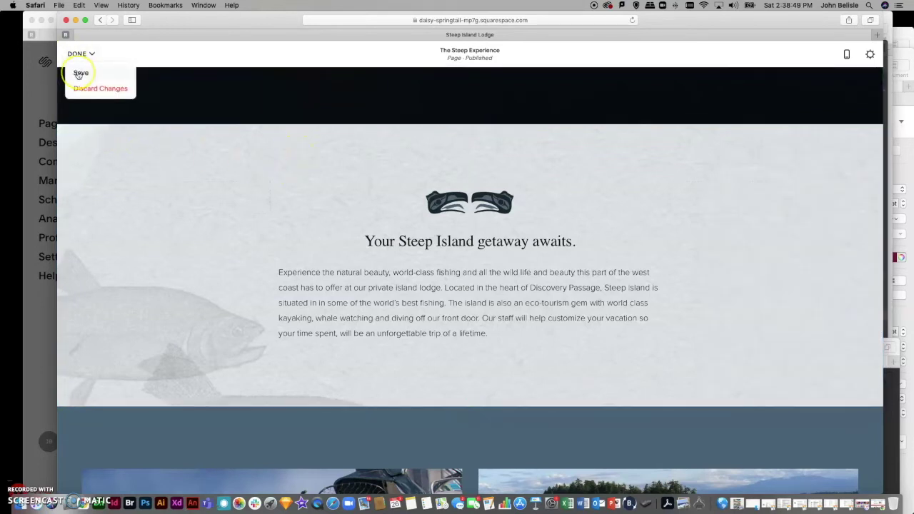
left_click(79, 75)
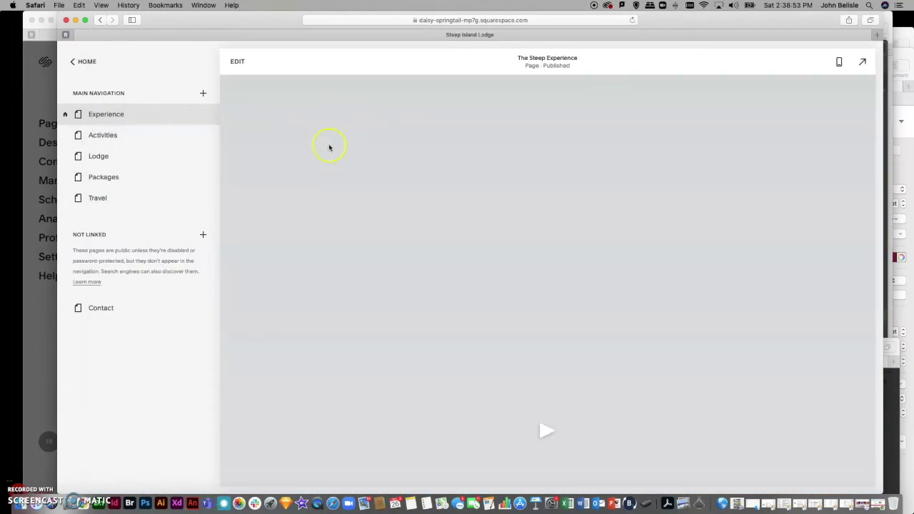
Compare the video background behind the getaway text with the opening video section on the saved Experience page, and reopen the page for editing
scroll(496, 308, "down", 10)
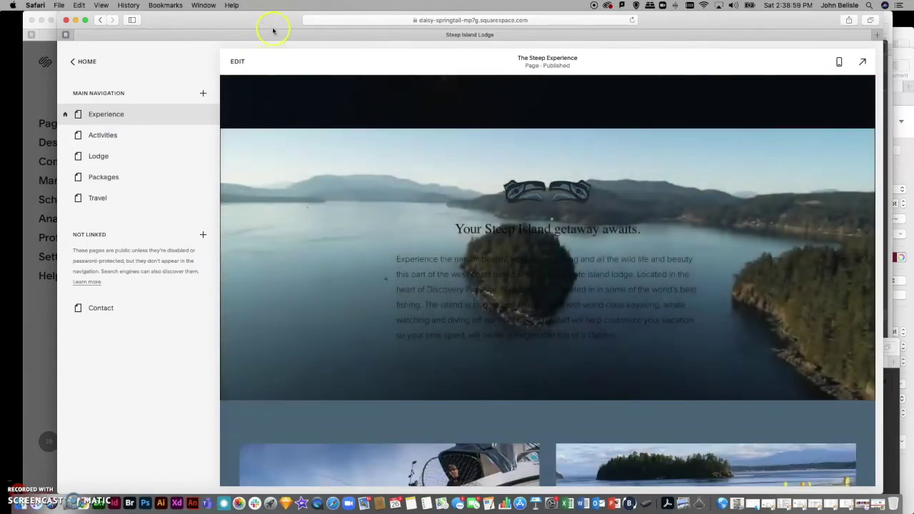
left_click_drag(265, 25, 194, 20)
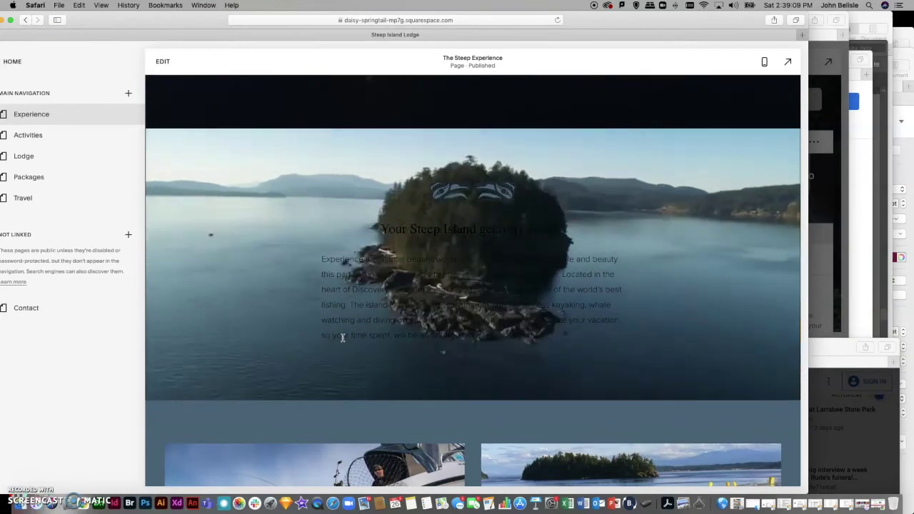
scroll(343, 337, "down", 5)
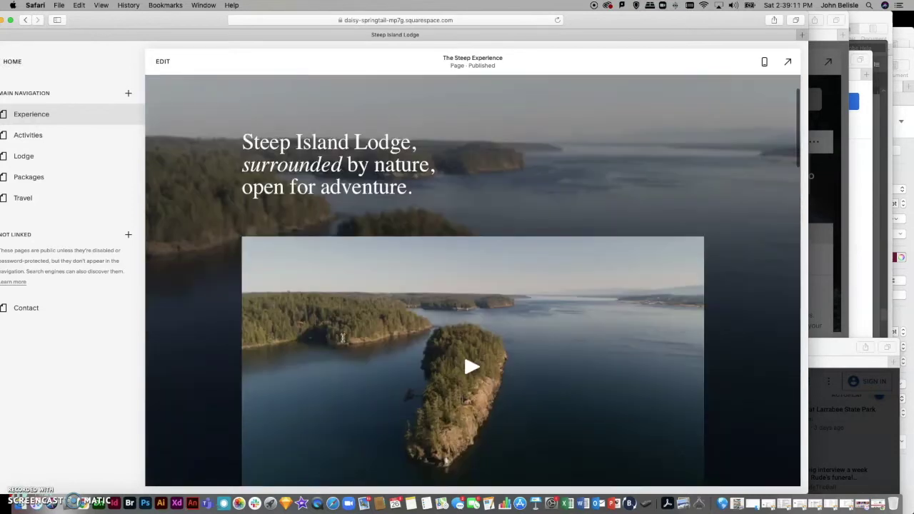
scroll(341, 335, "up", 2)
left_click(365, 323)
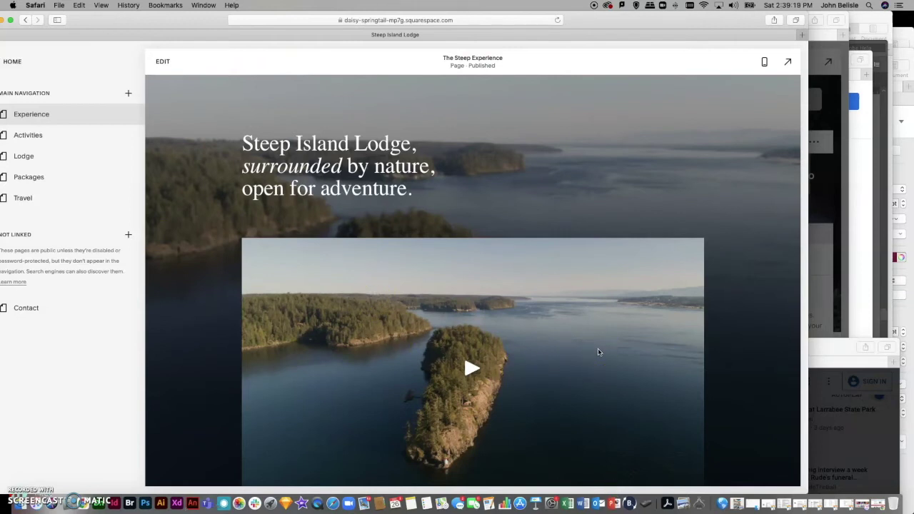
scroll(598, 353, "down", 2)
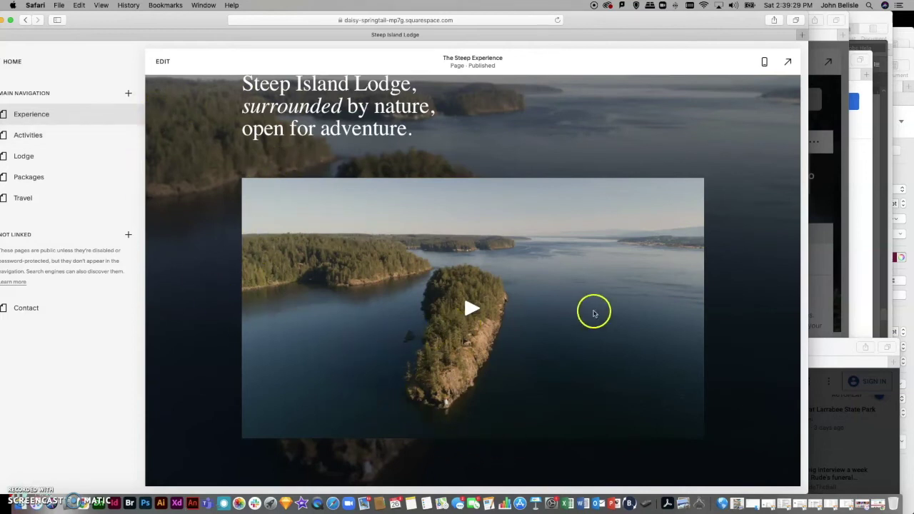
scroll(511, 386, "down", 5)
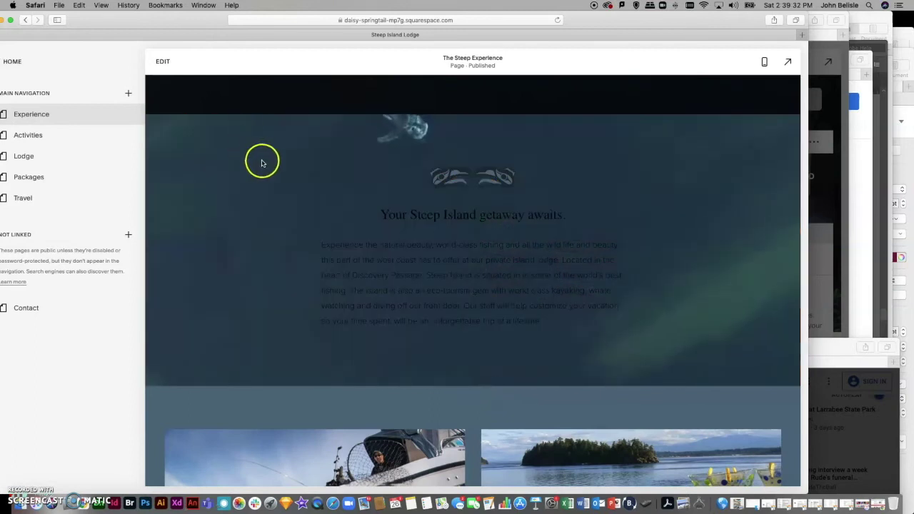
left_click(162, 61)
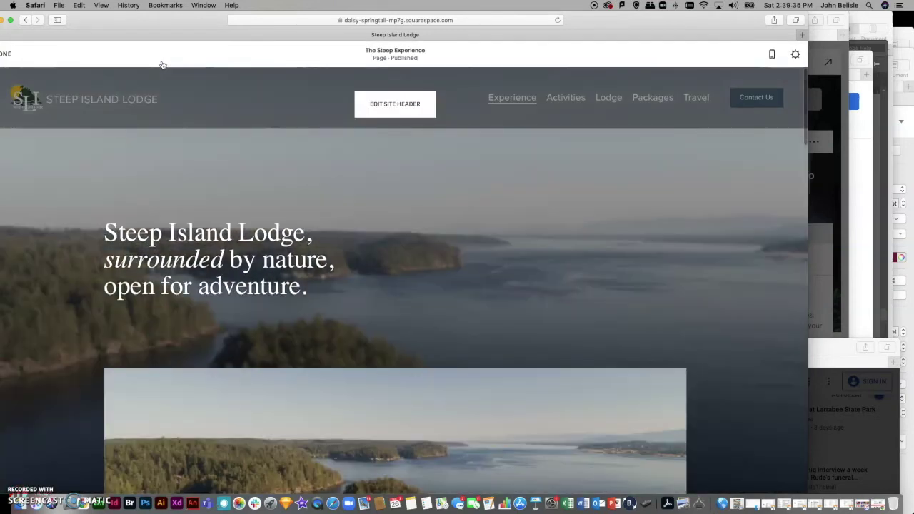
Open the background settings of the getaway text section on the Experience page
scroll(483, 363, "down", 10)
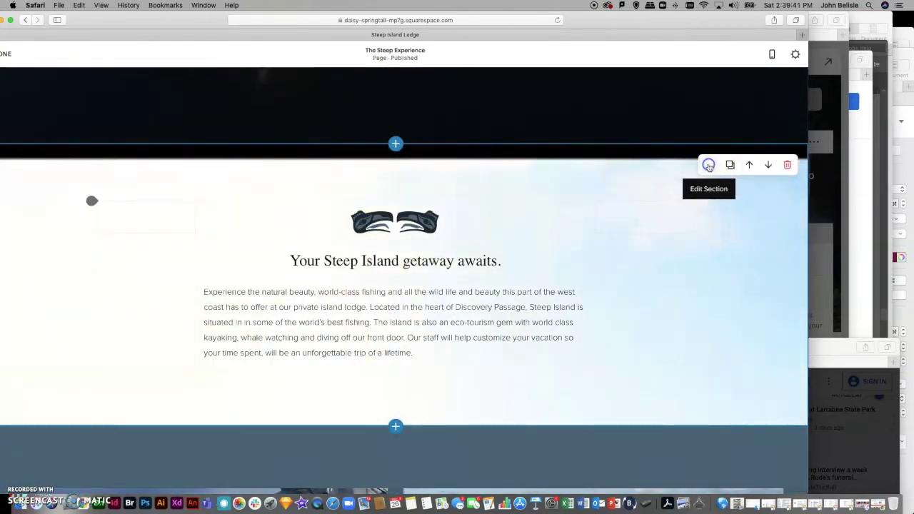
left_click(709, 166)
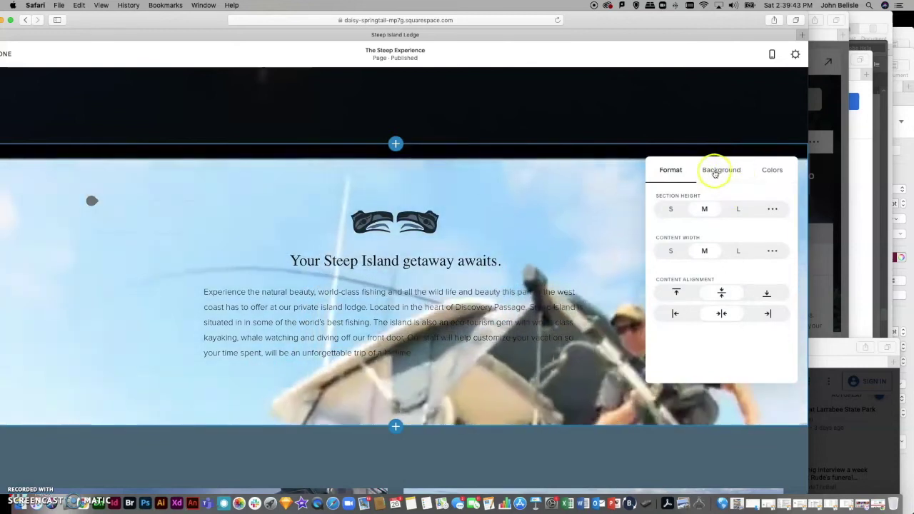
left_click(716, 173)
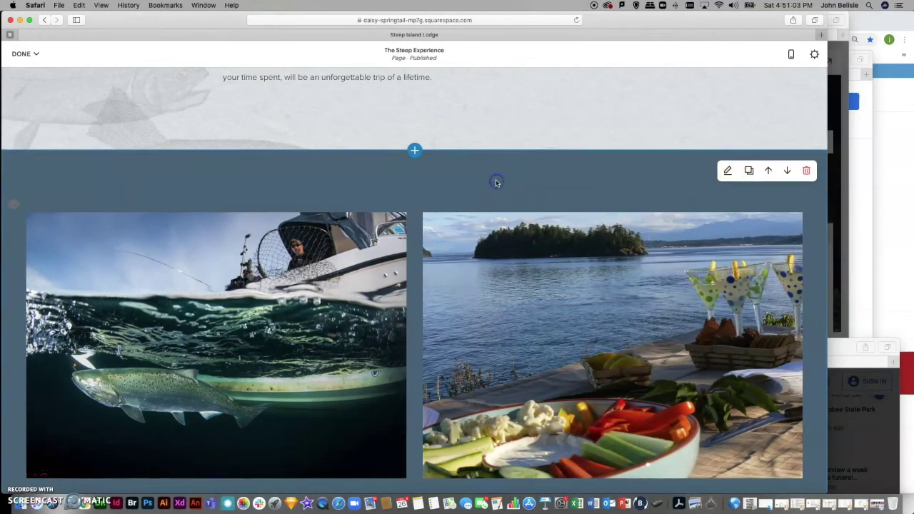
Review the color themes available for the two-photo section, from White Minimal to Accent Light, against the getaway section above it
left_click(727, 172)
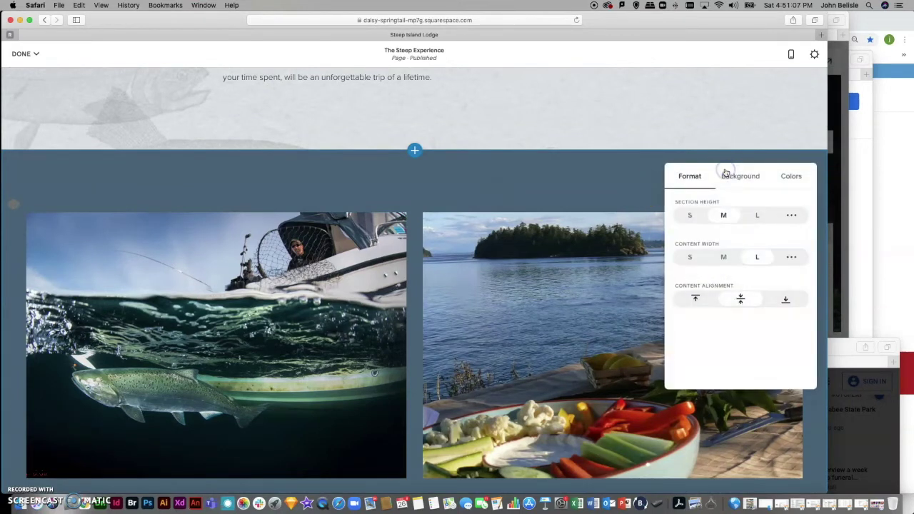
left_click(788, 179)
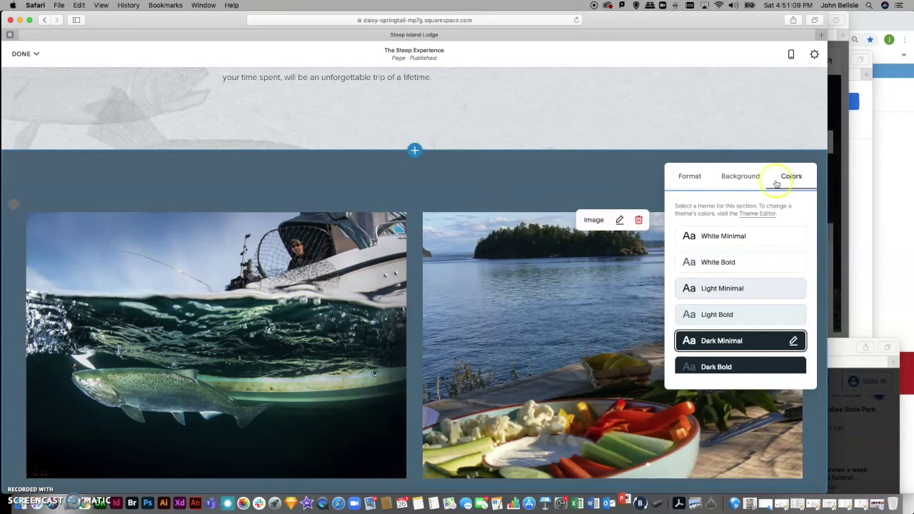
scroll(732, 339, "down", 5)
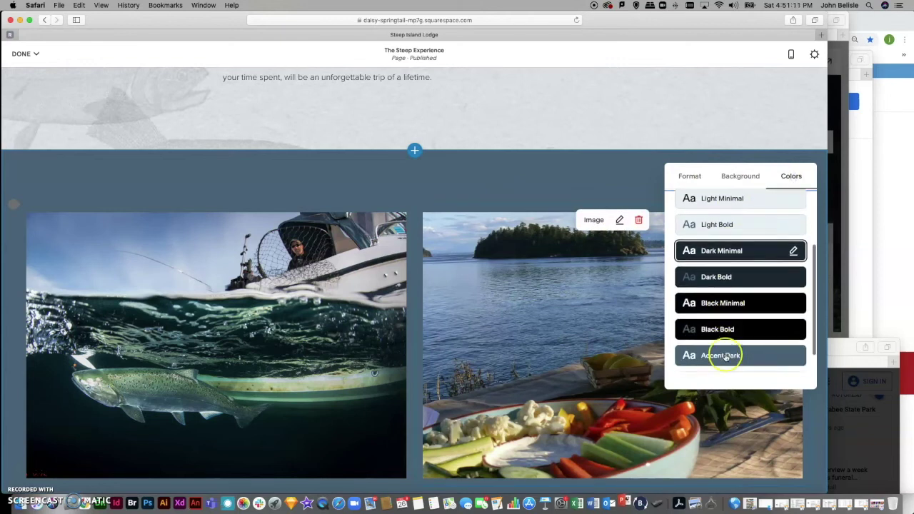
scroll(740, 312, "up", 5)
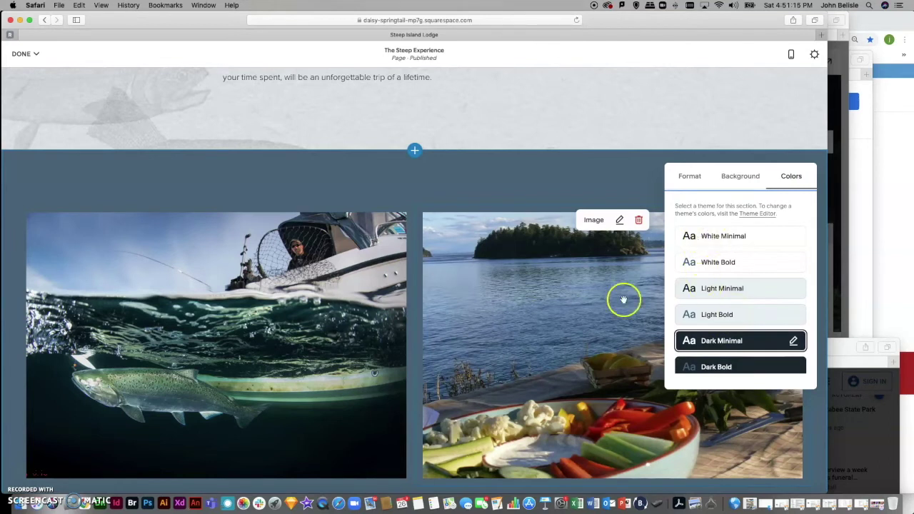
scroll(732, 315, "down", 4)
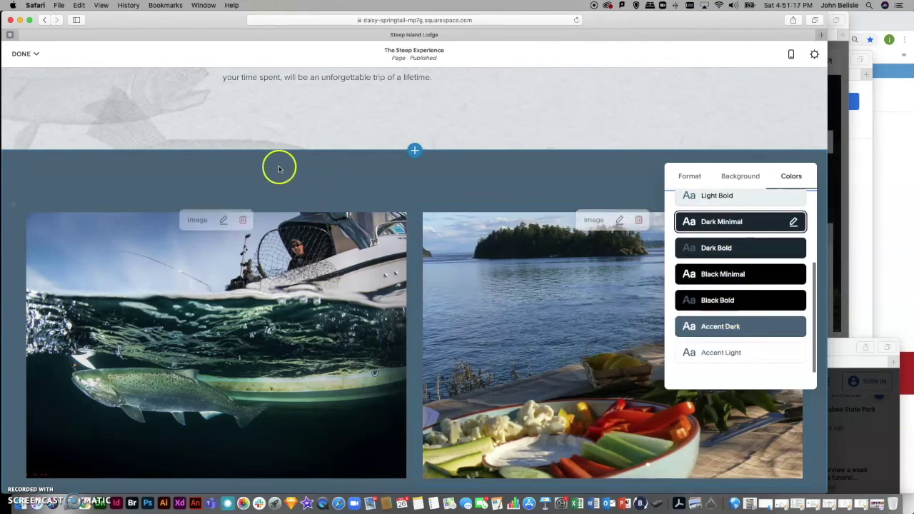
scroll(258, 167, "up", 2)
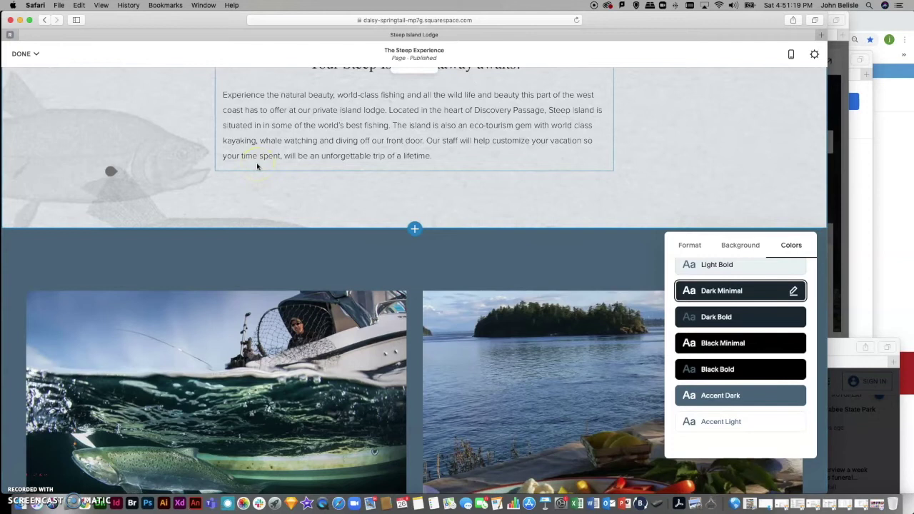
scroll(258, 166, "down", 3)
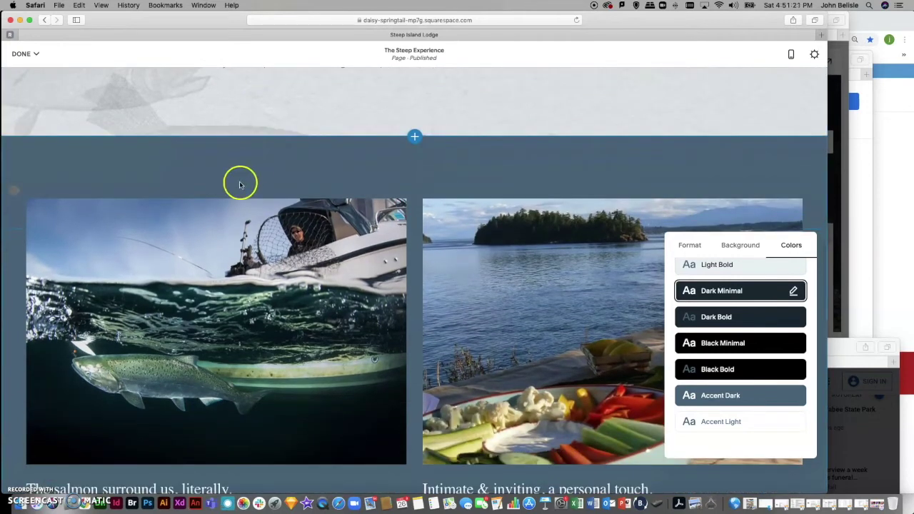
mouse_move(245, 221)
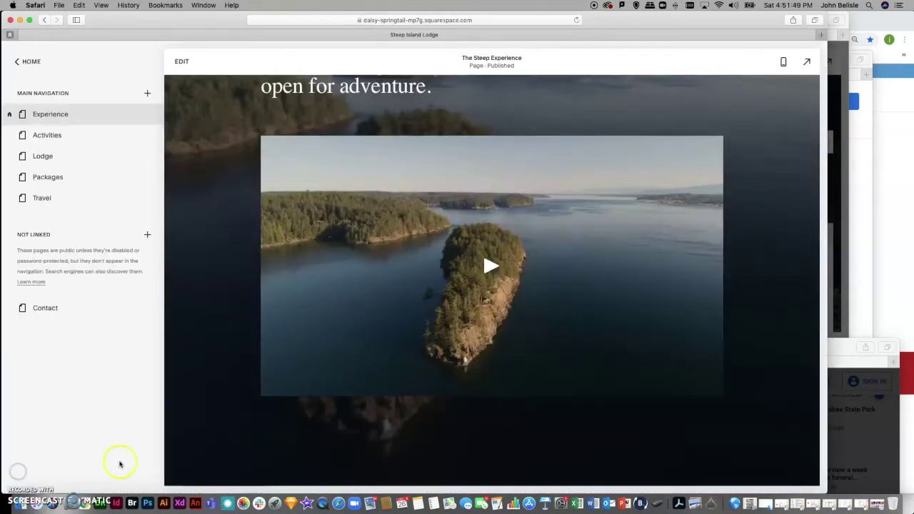
Look over the sections of the Experience page outside editing mode, from the opening video to the photo columns
scroll(593, 280, "down", 10)
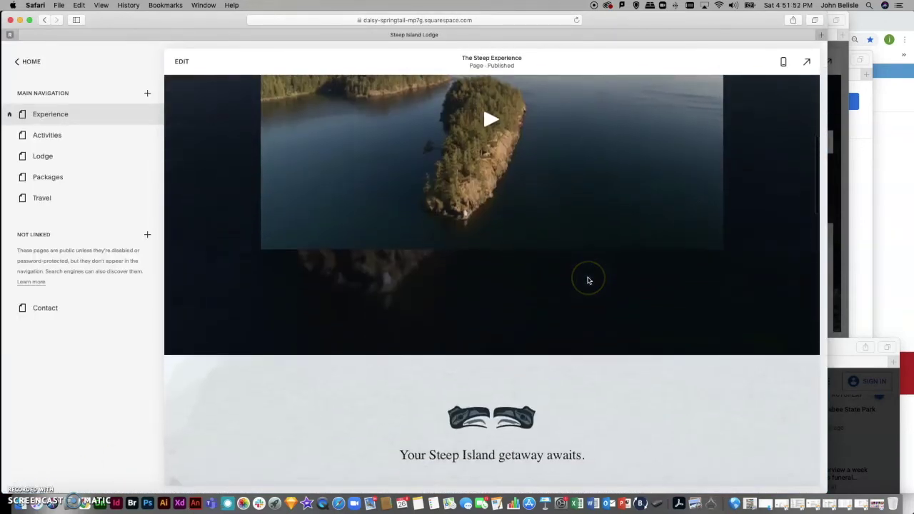
scroll(589, 280, "down", 10)
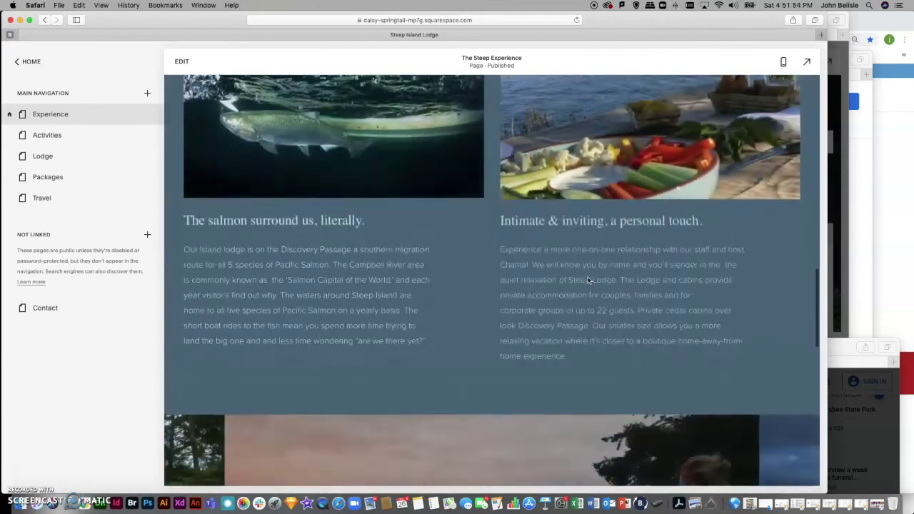
scroll(588, 280, "up", 20)
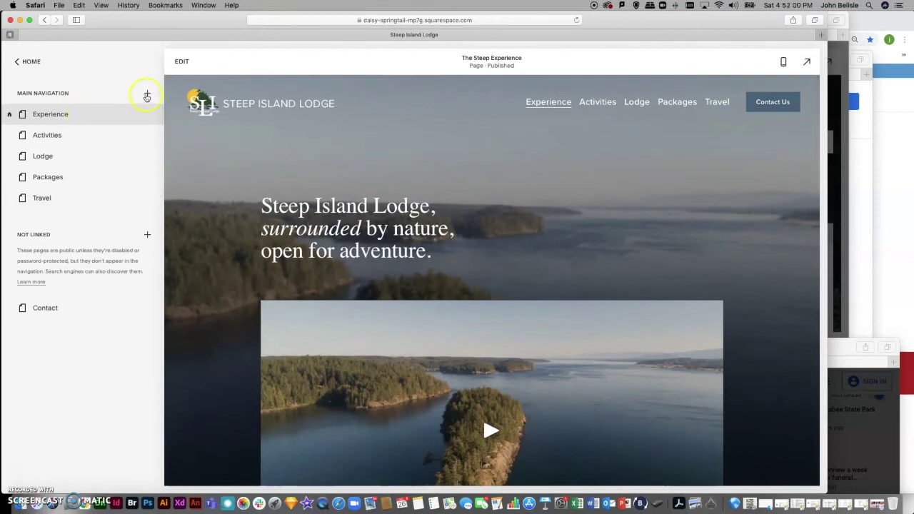
Start adding an unlinked page from the designer page layouts and examine the General layouts 1 to 6
left_click(147, 235)
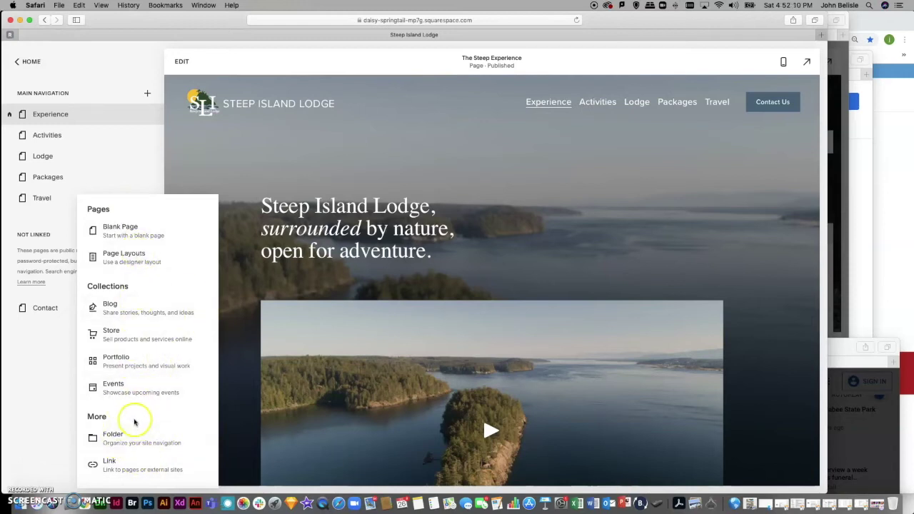
left_click(113, 256)
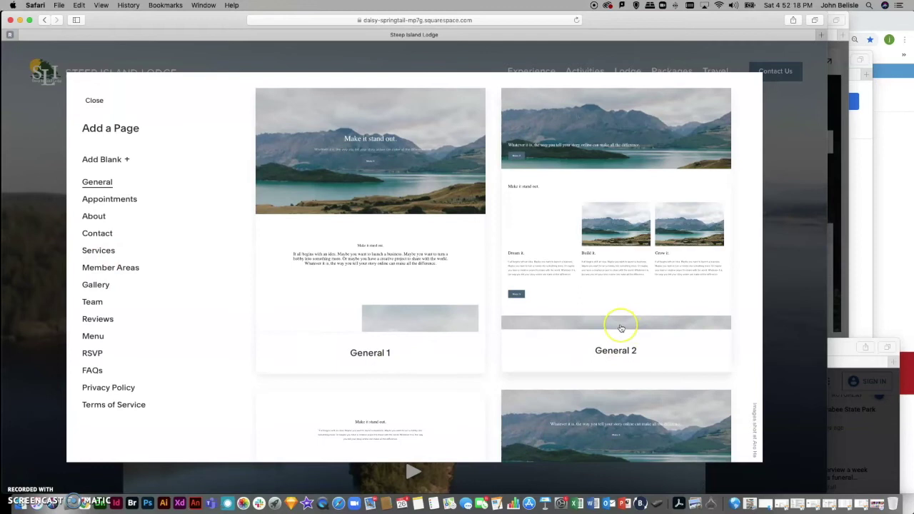
scroll(593, 321, "down", 5)
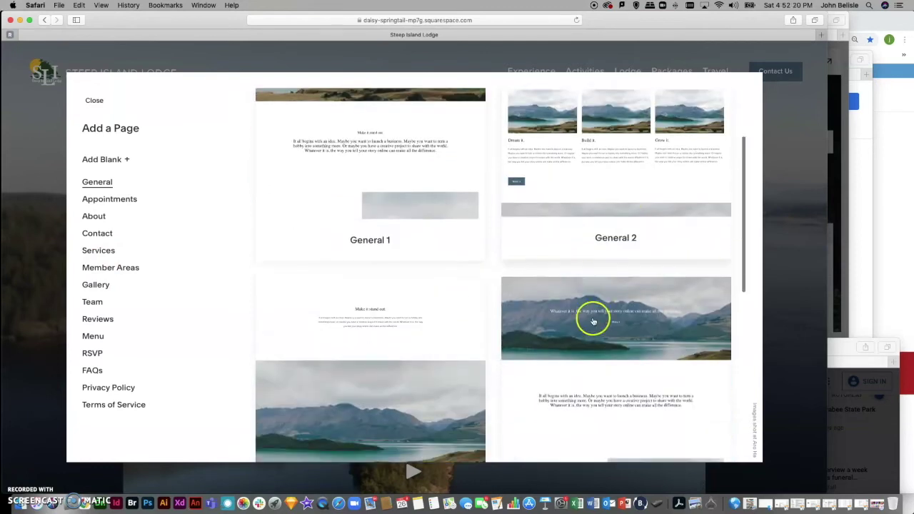
scroll(593, 321, "up", 5)
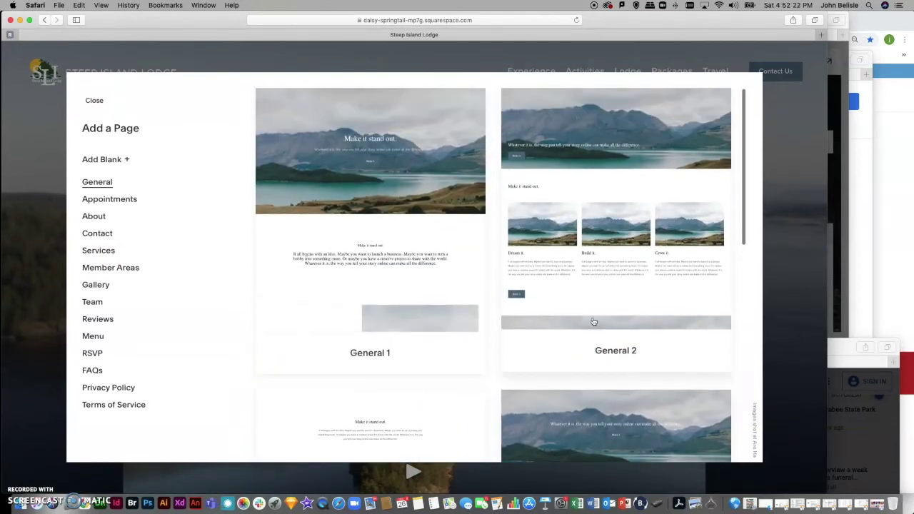
left_click(95, 183)
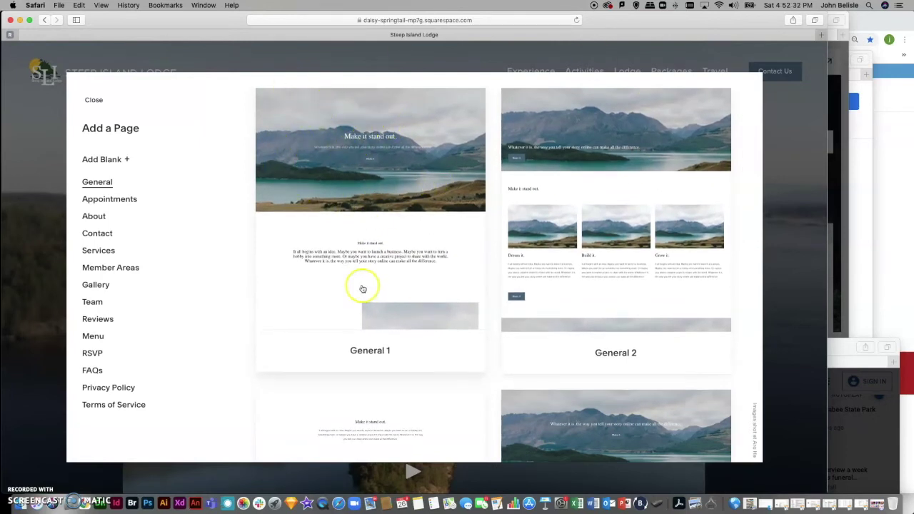
scroll(412, 293, "down", 3)
scroll(400, 253, "up", 3)
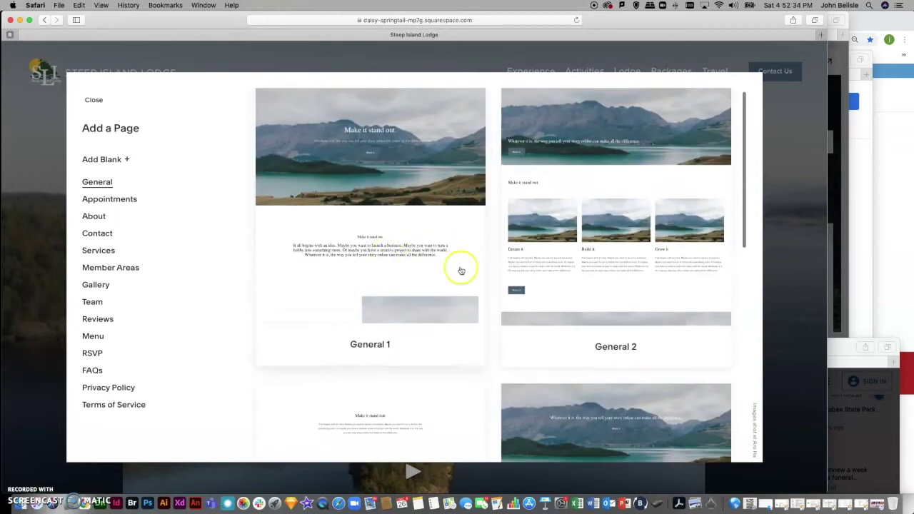
scroll(604, 265, "down", 5)
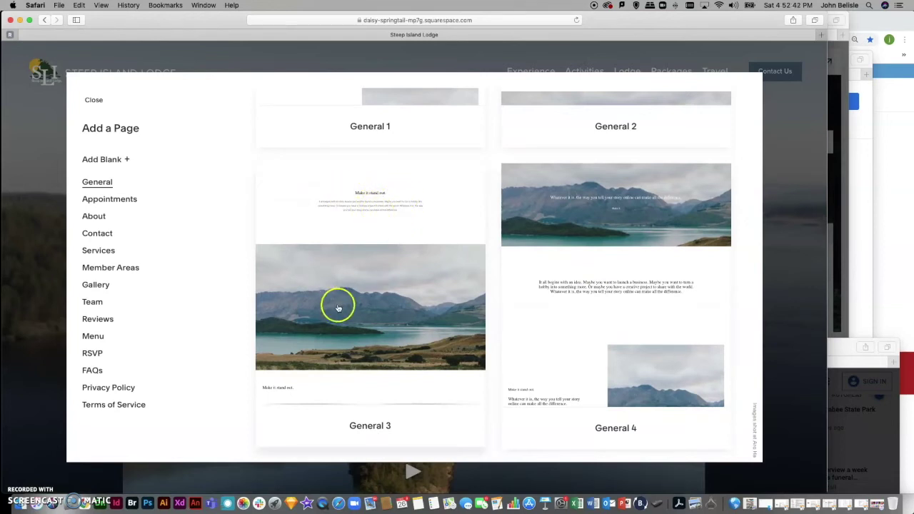
scroll(578, 353, "down", 1)
scroll(586, 331, "down", 5)
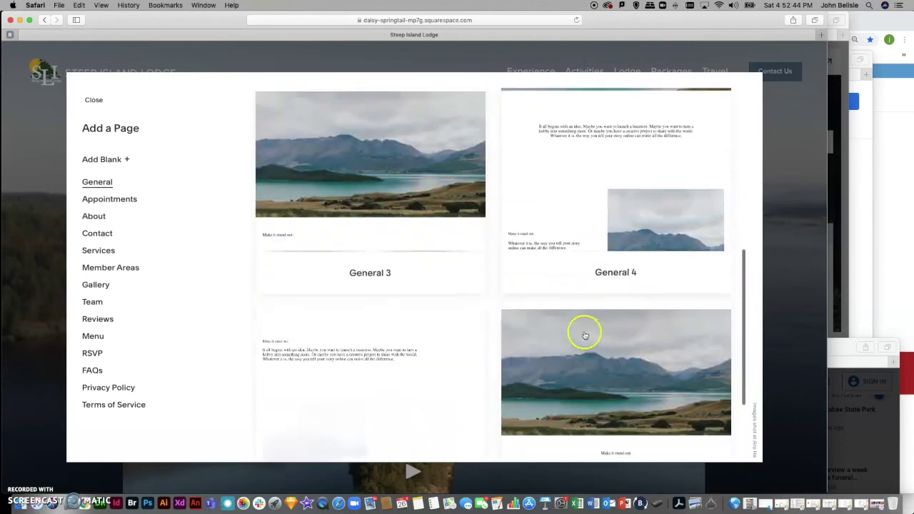
scroll(569, 330, "down", 1)
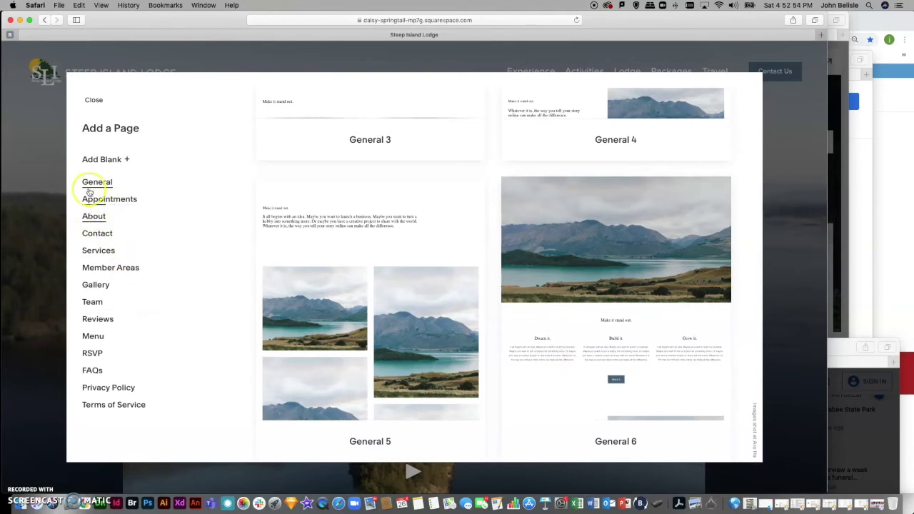
Examine the Appointments page layouts and compare the About layouts 1 to 5
left_click(93, 202)
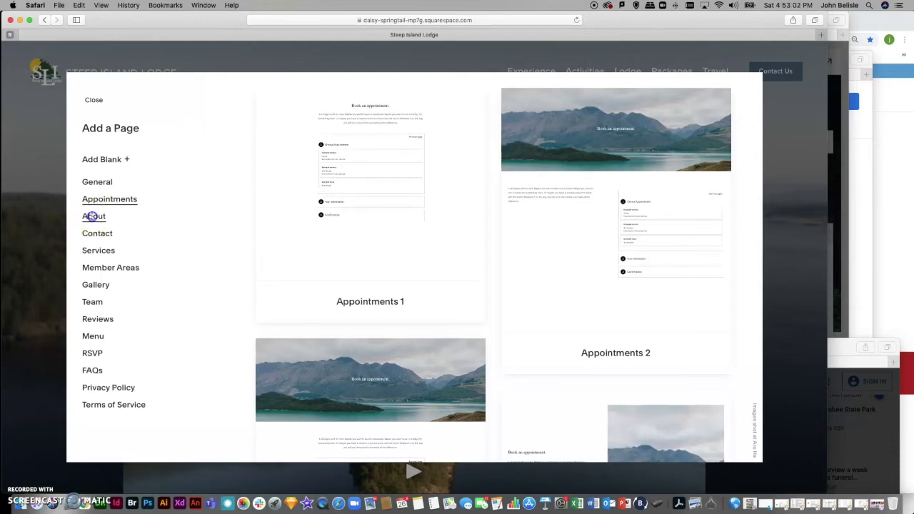
left_click(93, 216)
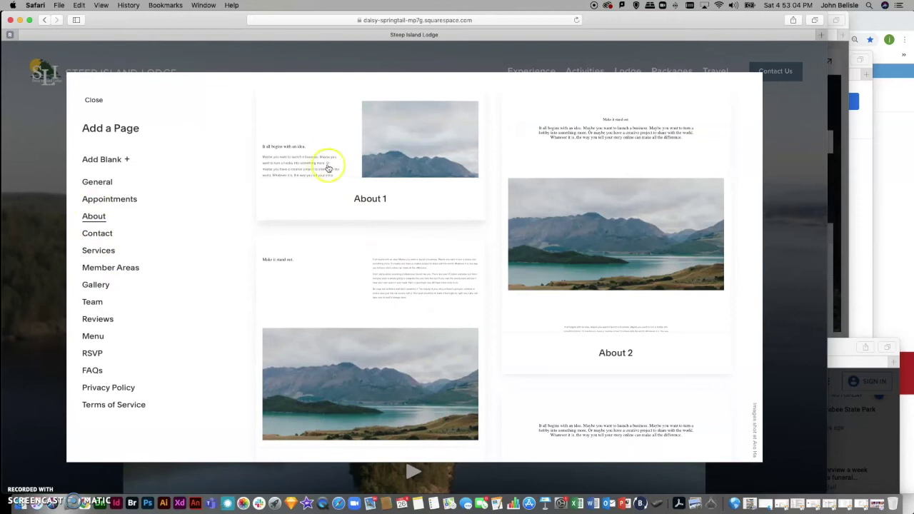
scroll(325, 167, "down", 2)
scroll(608, 257, "down", 5)
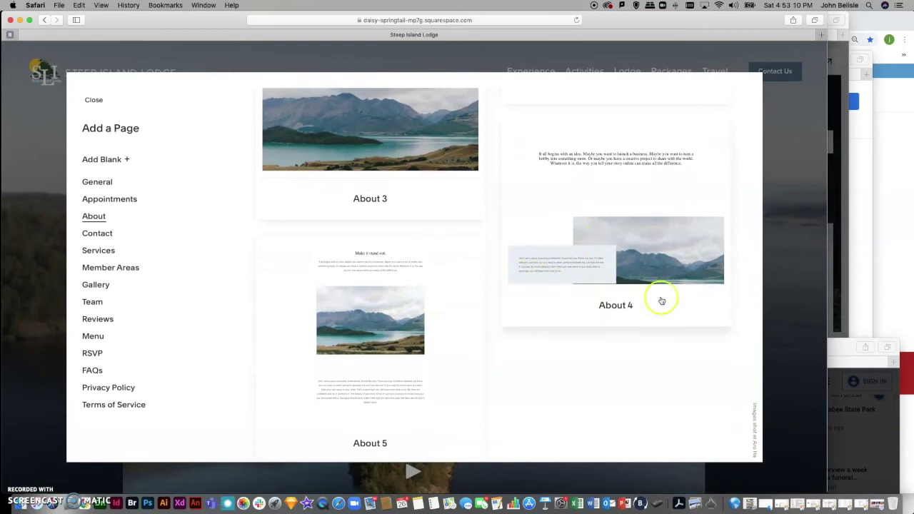
scroll(662, 300, "up", 5)
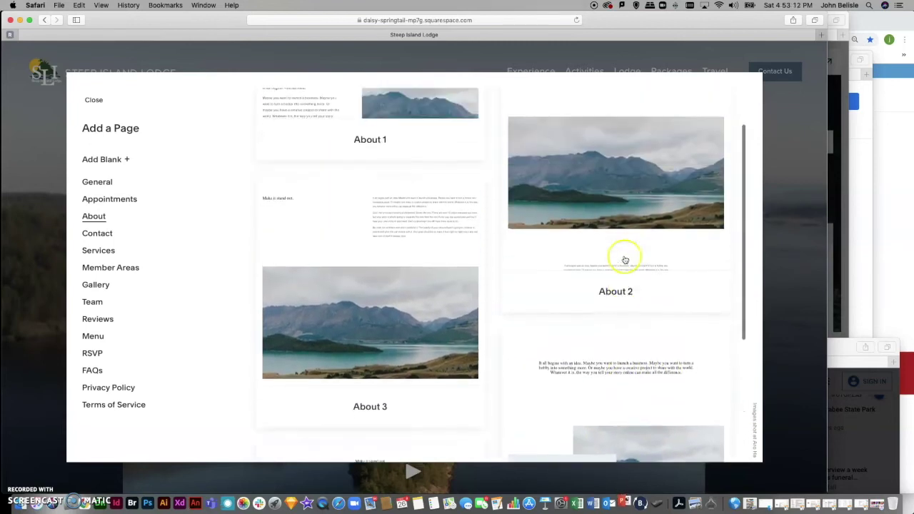
scroll(625, 260, "up", 2)
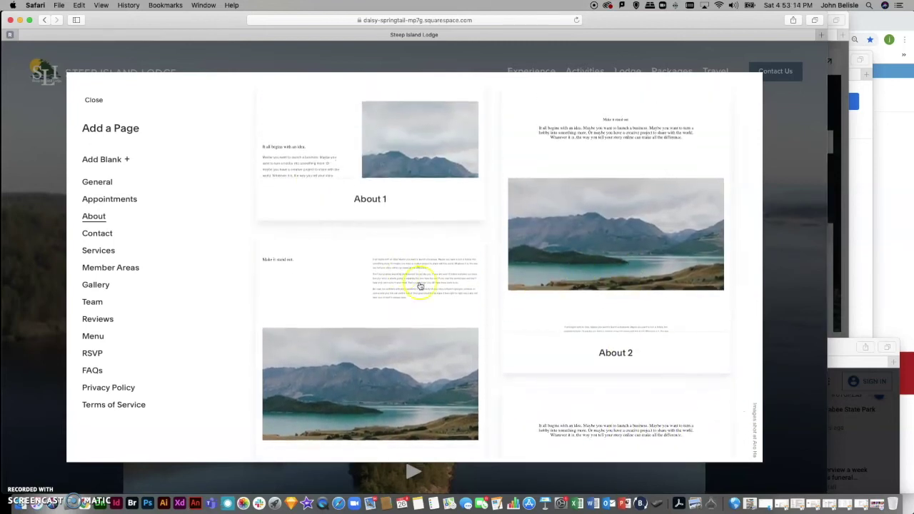
Examine the Contact and Services page layouts, and bring up the Member Areas layouts
left_click(98, 235)
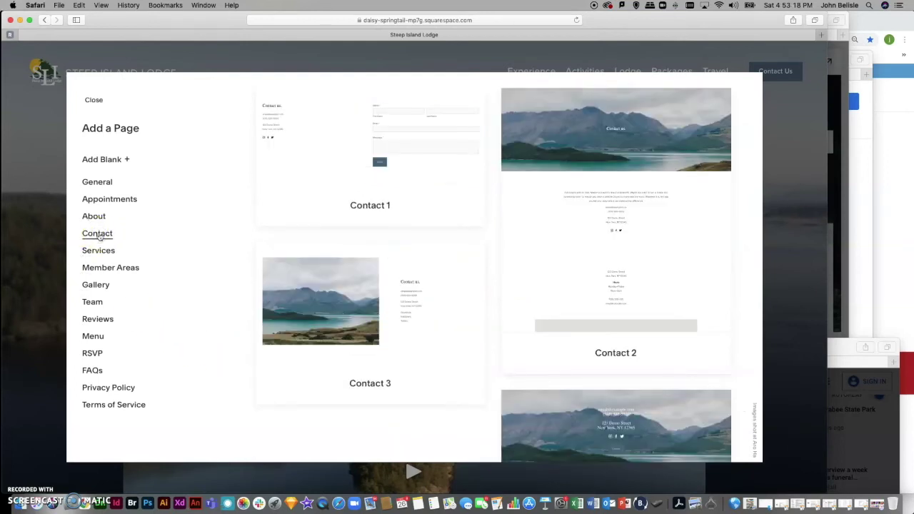
left_click(95, 252)
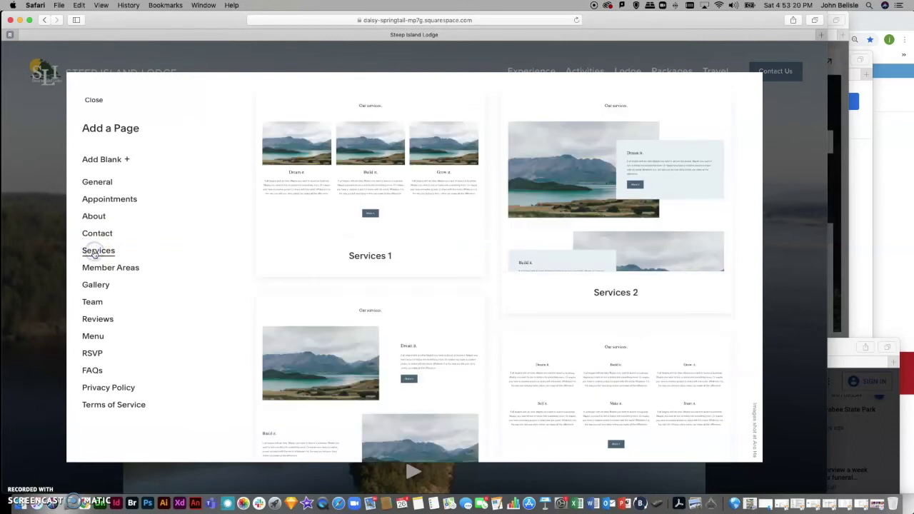
scroll(617, 367, "down", 3)
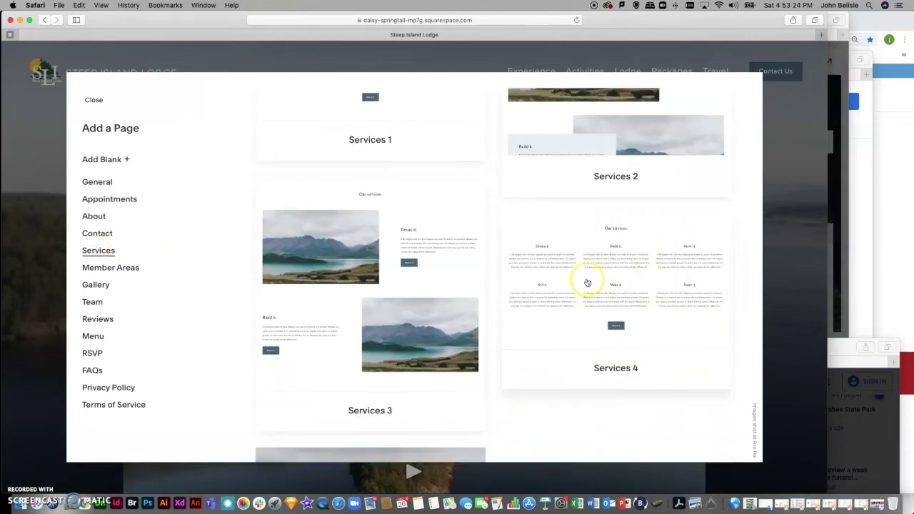
scroll(435, 292, "up", 3)
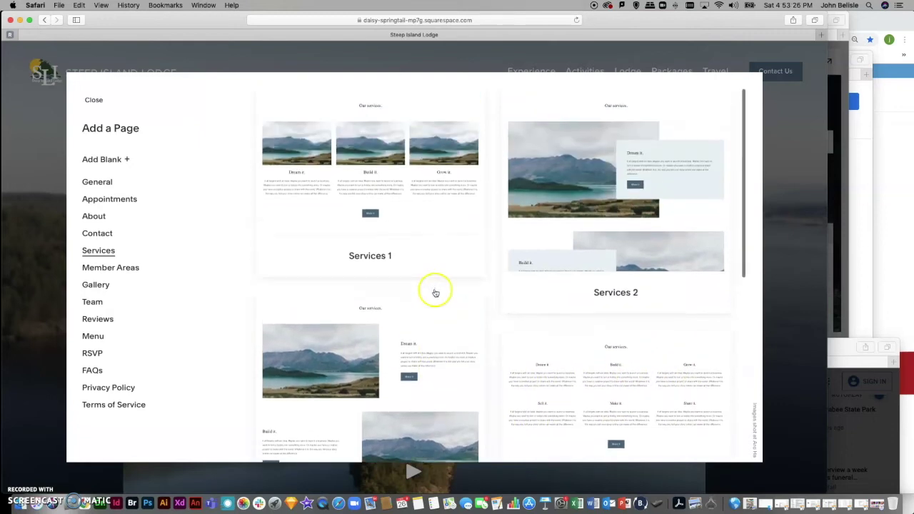
scroll(431, 292, "down", 2)
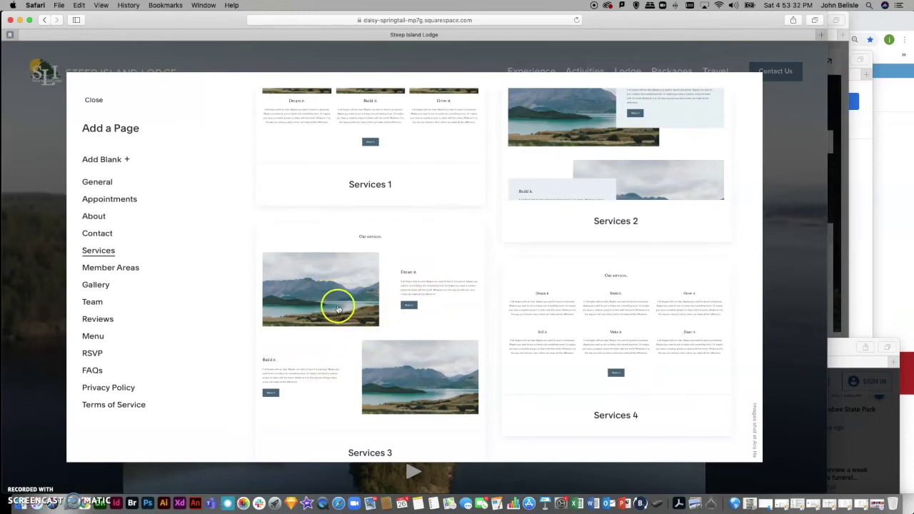
scroll(422, 388, "down", 3)
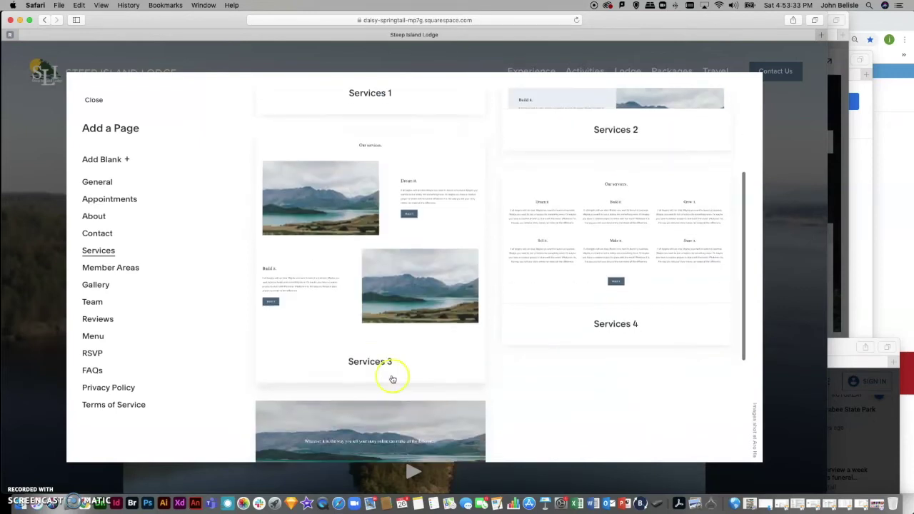
left_click(107, 268)
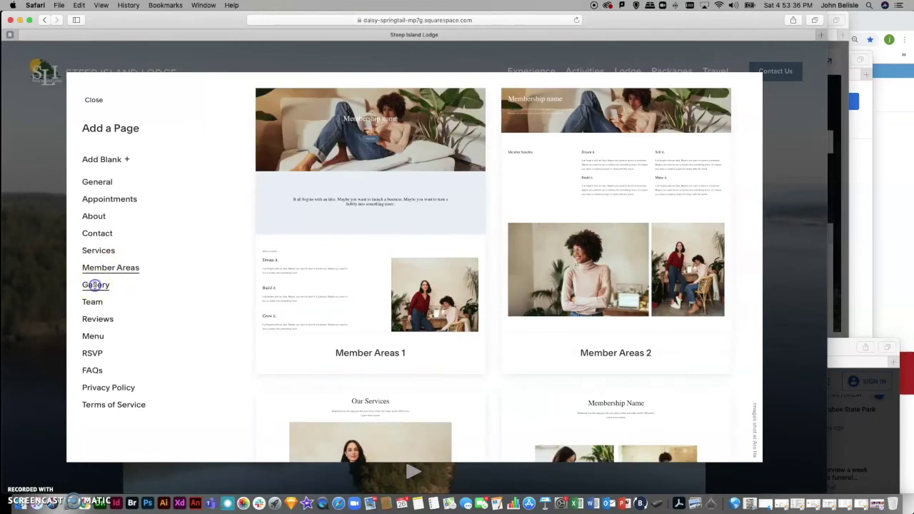
Examine the Gallery page layouts 1 to 5
left_click(95, 284)
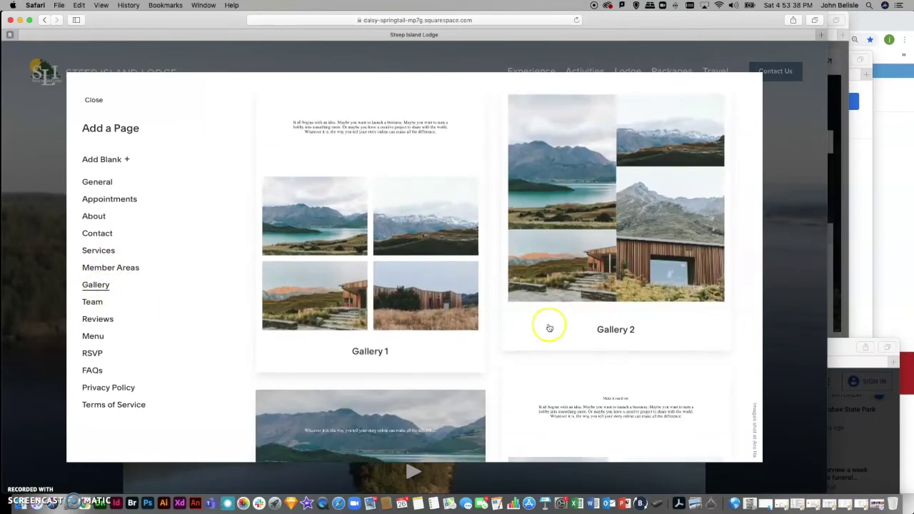
scroll(451, 285, "down", 5)
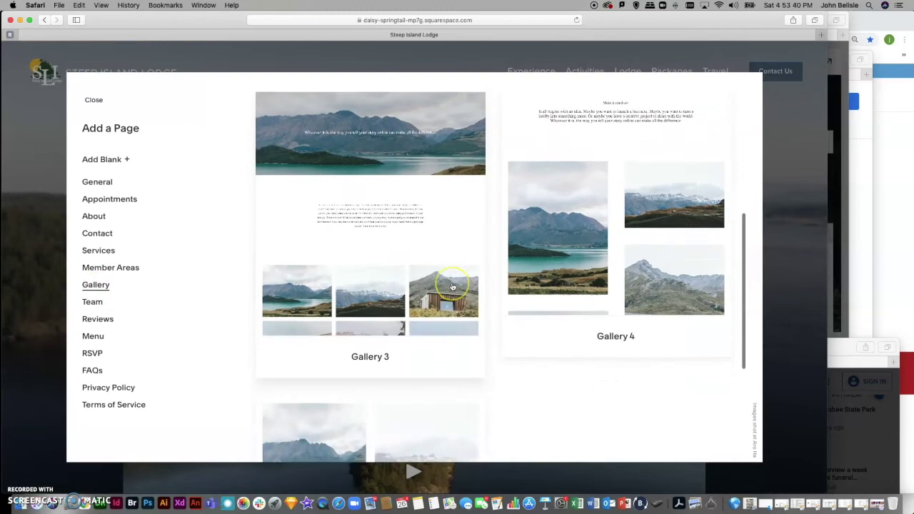
scroll(451, 286, "down", 4)
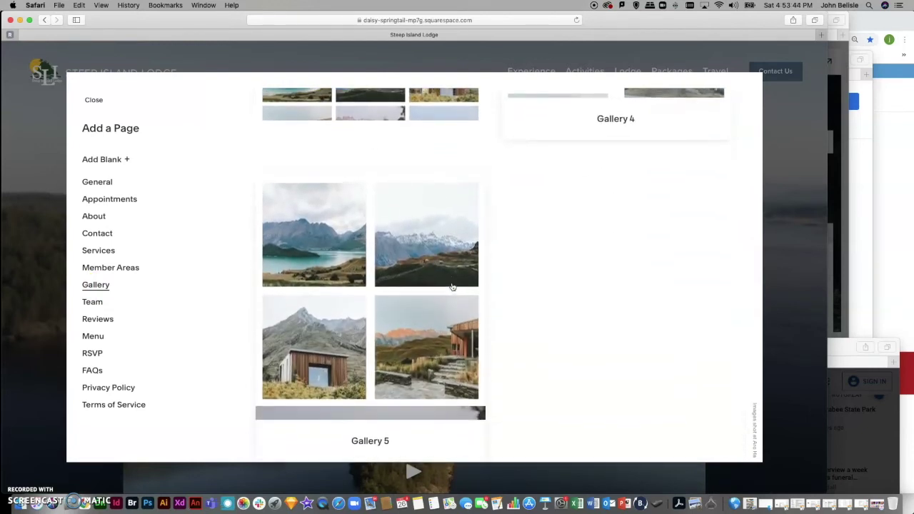
scroll(452, 287, "up", 4)
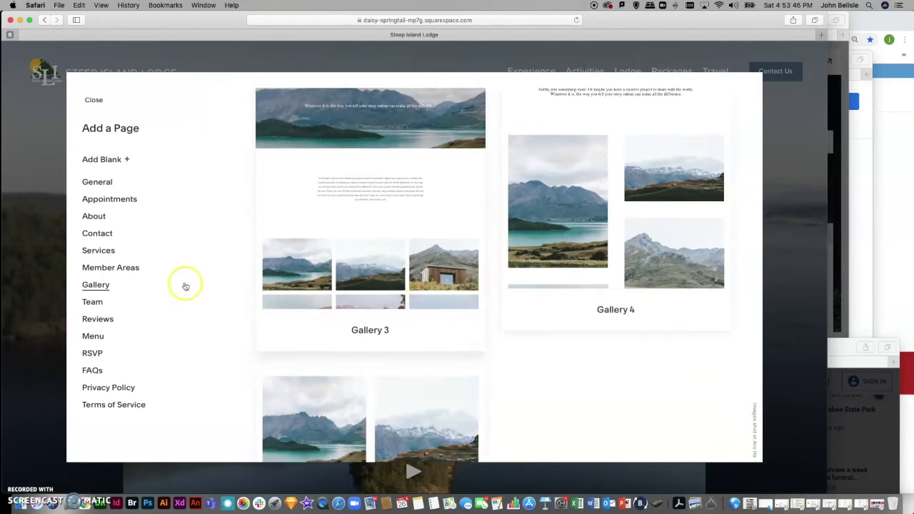
Compare the Team and Reviews page layouts, and bring up the Menu layouts
left_click(93, 302)
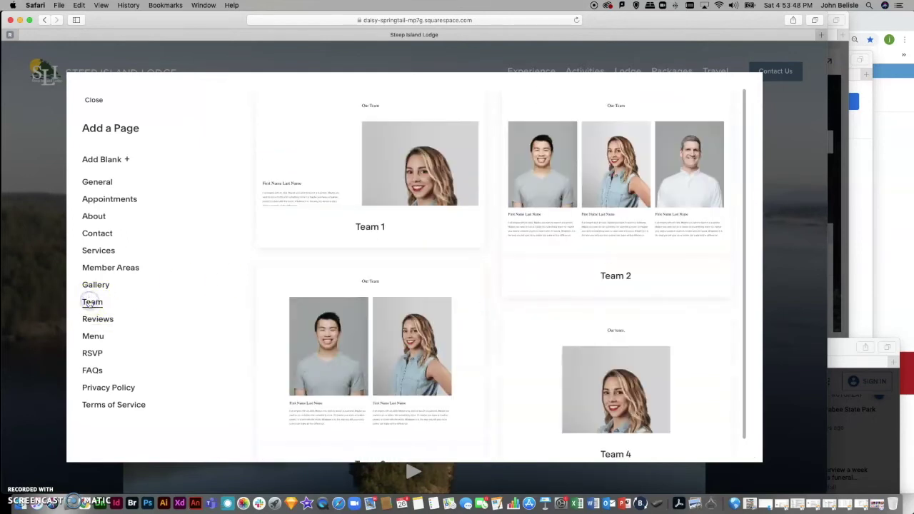
scroll(598, 310, "down", 1)
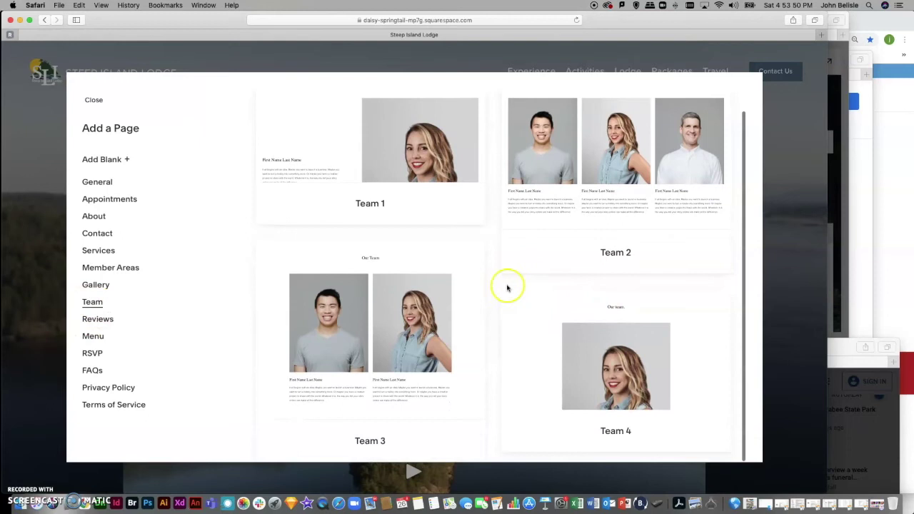
left_click(97, 320)
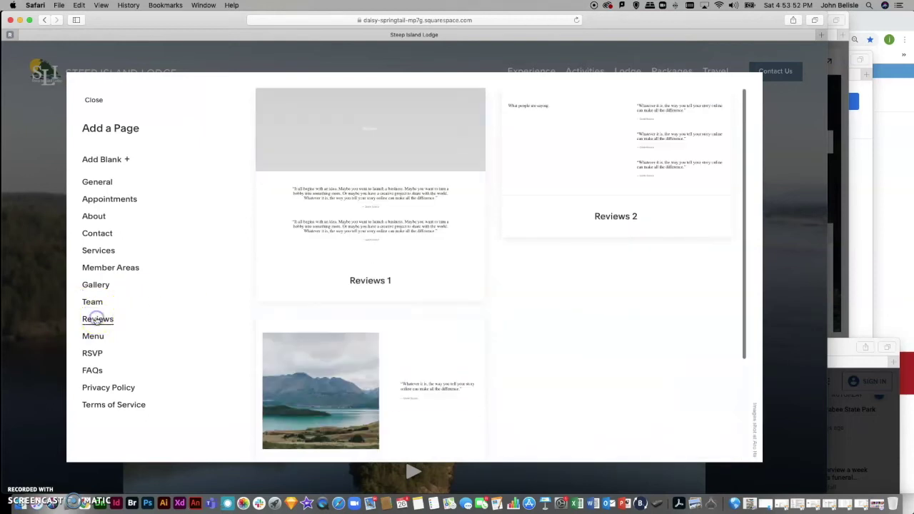
left_click(93, 336)
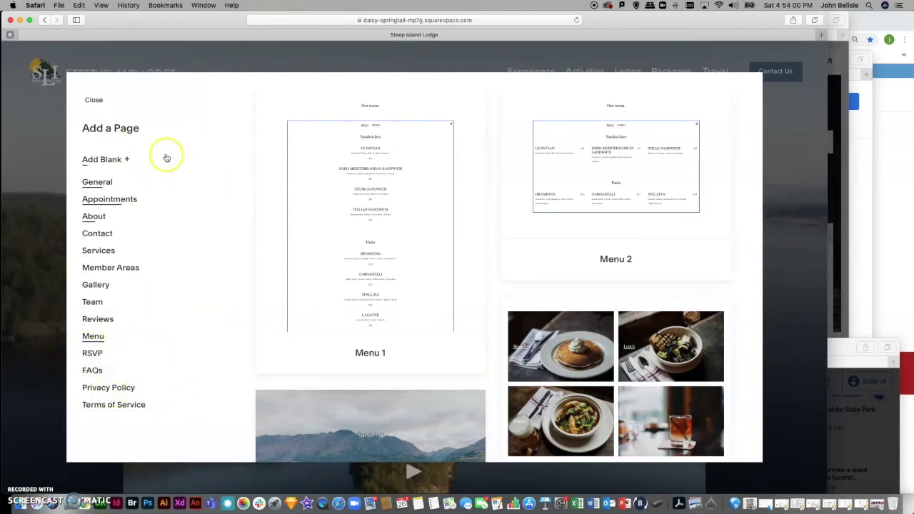
Add an unlinked page from the General 1 layout and name it About trees
left_click(90, 181)
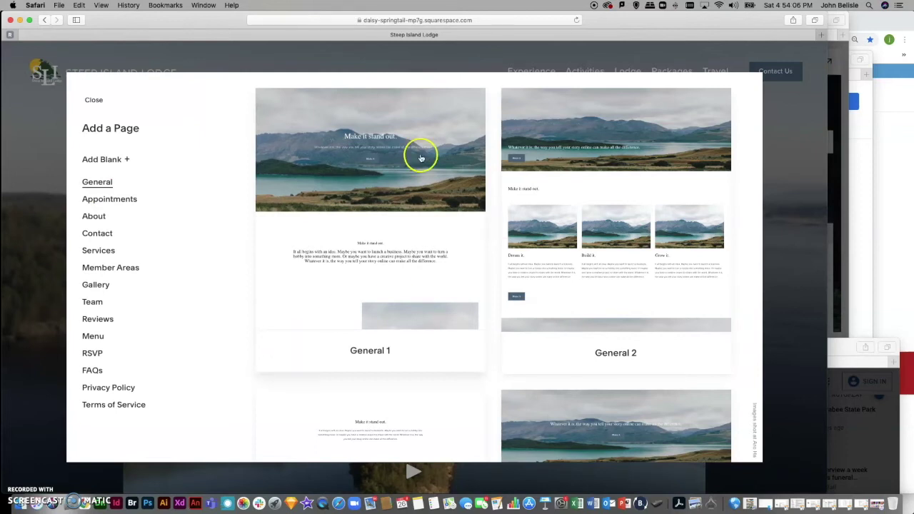
left_click(438, 174)
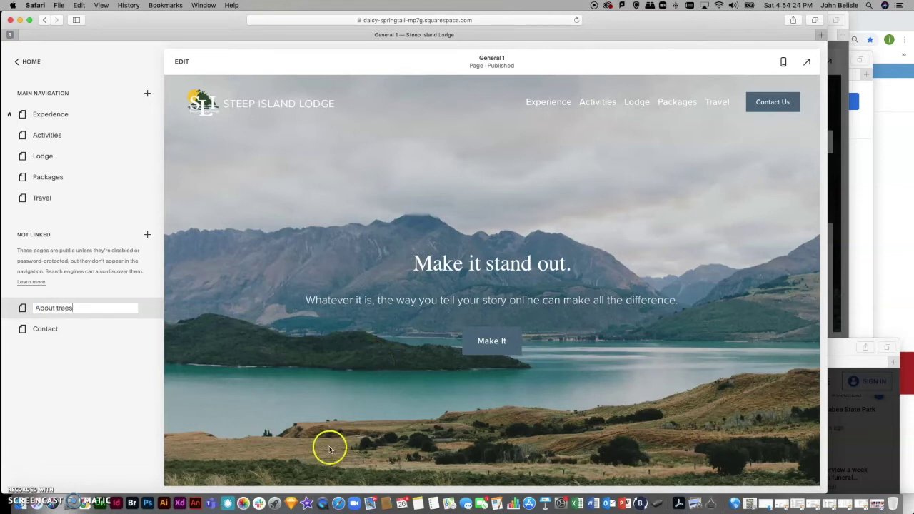
left_click(97, 350)
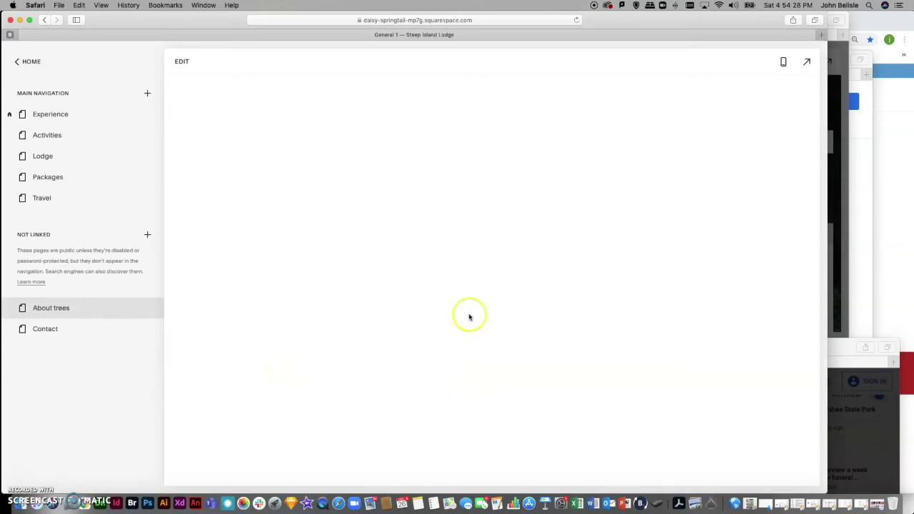
Look over the whole About trees page, from the opening banner down to the email sign-up form and footer
scroll(497, 336, "down", 3)
scroll(498, 338, "down", 8)
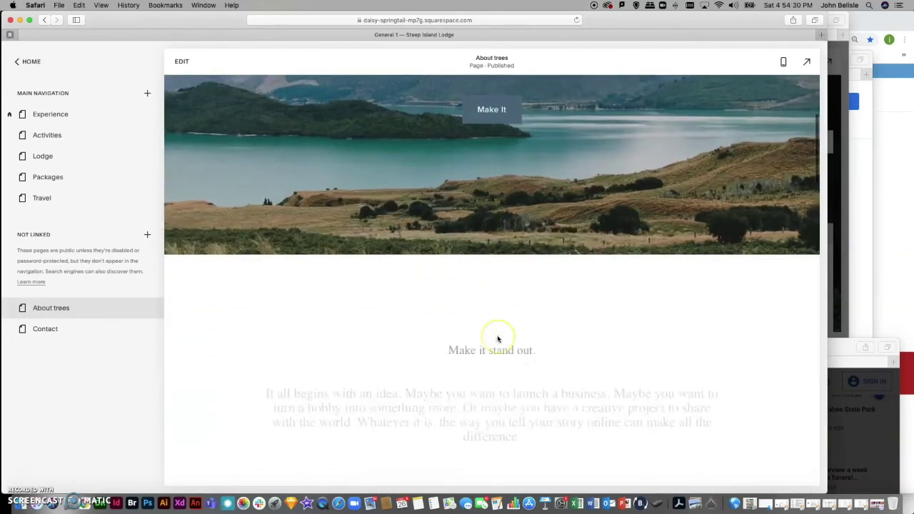
scroll(498, 339, "down", 10)
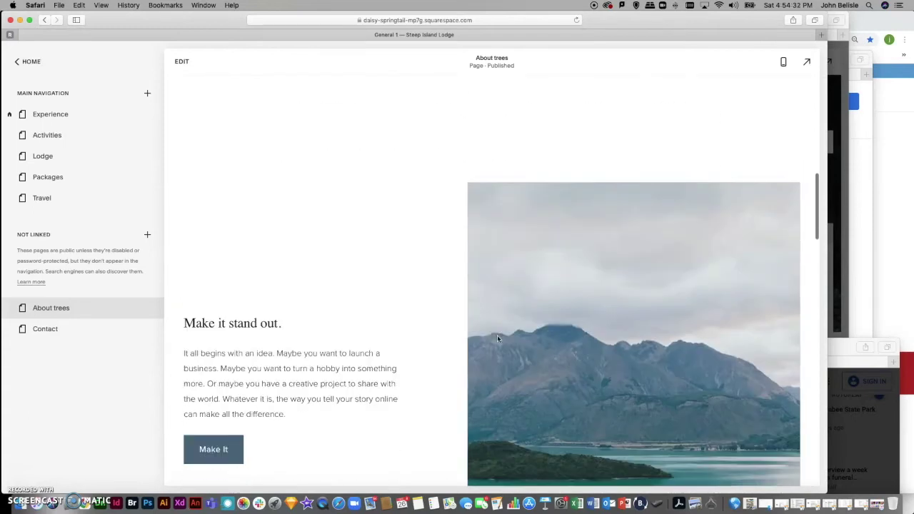
scroll(498, 339, "down", 12)
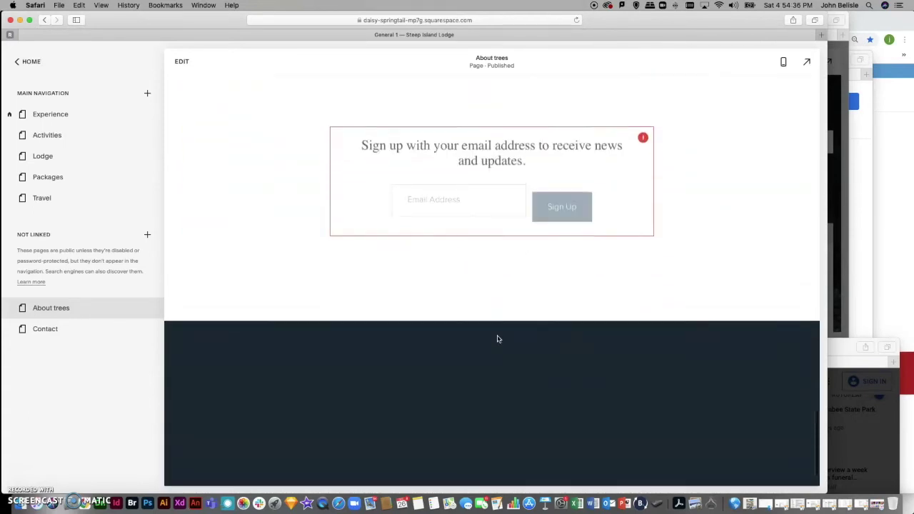
scroll(498, 338, "up", 15)
scroll(498, 339, "up", 10)
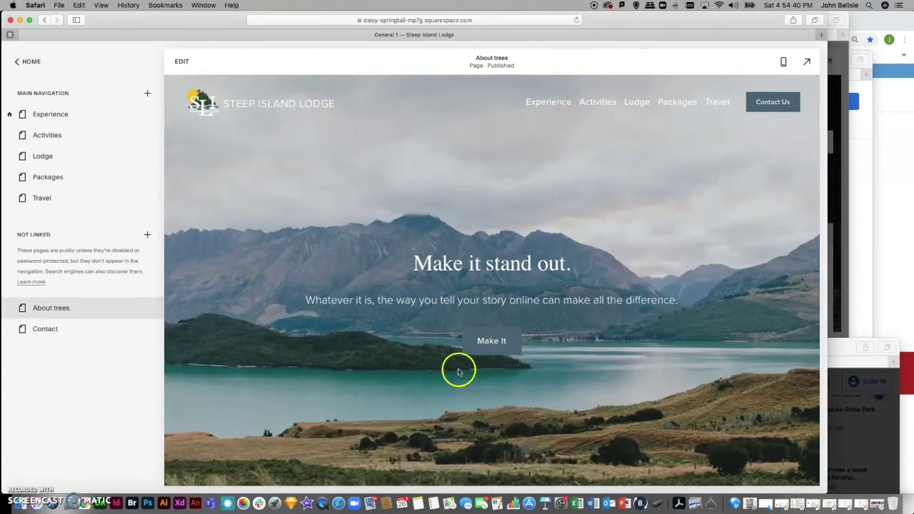
Go through the About trees page section by section: banner, intro text, image-and-text rows, quote and email sign-up form
scroll(321, 295, "down", 1)
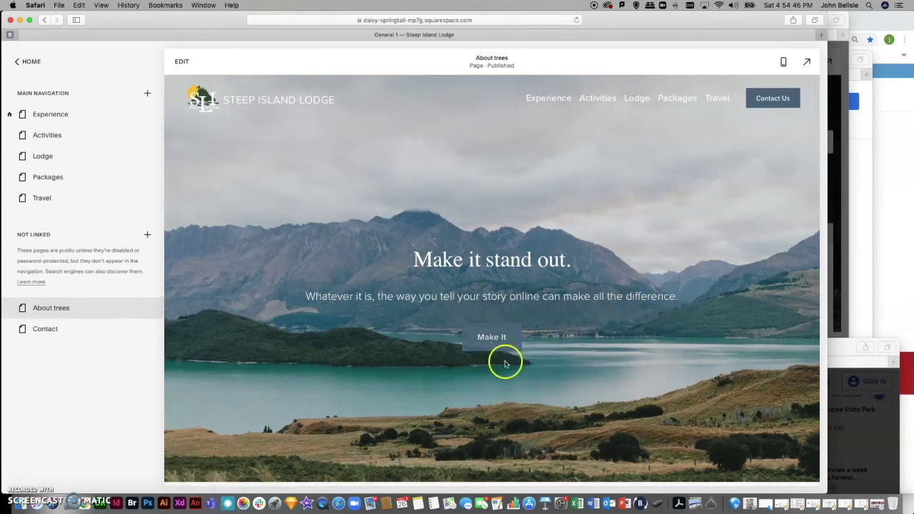
scroll(589, 418, "down", 10)
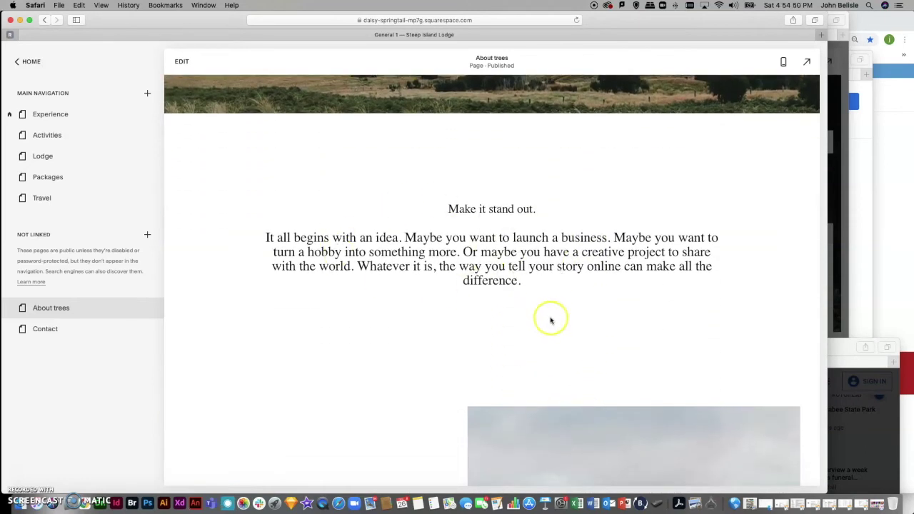
scroll(558, 323, "down", 10)
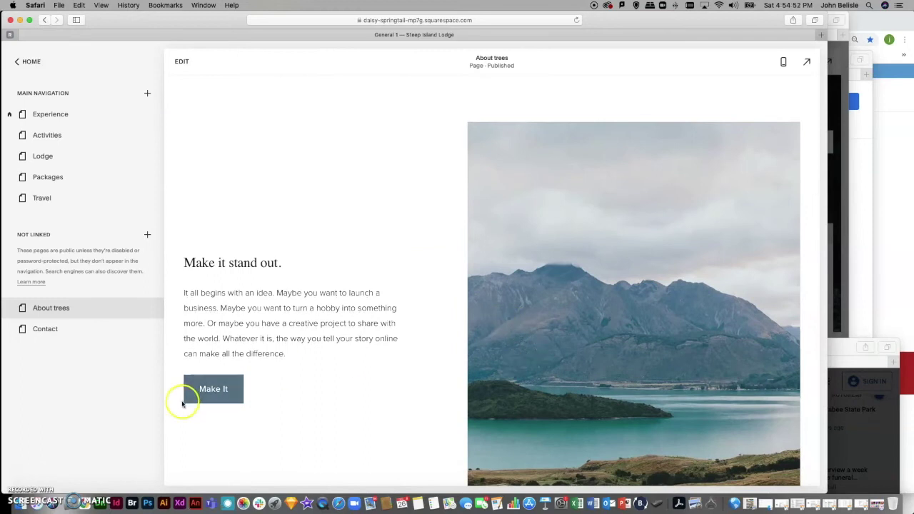
scroll(519, 416, "down", 10)
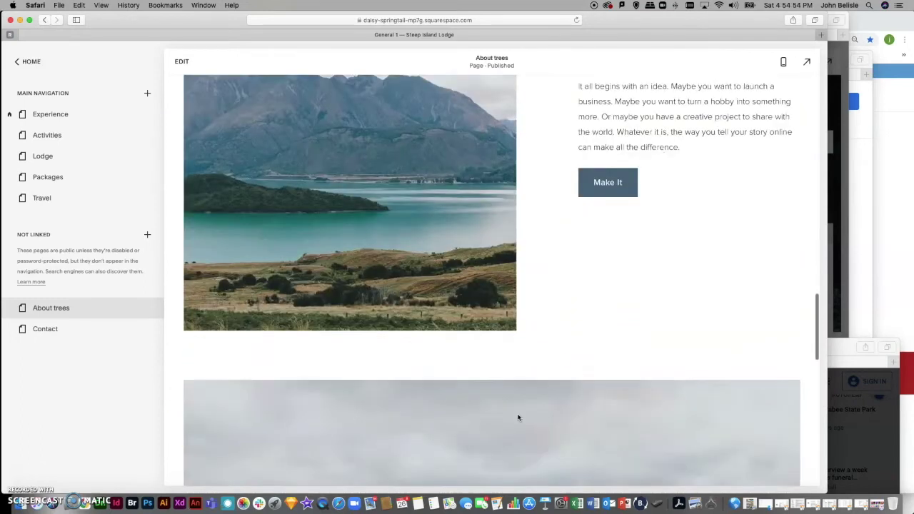
scroll(518, 418, "down", 10)
scroll(519, 418, "up", 5)
scroll(518, 418, "up", 1)
scroll(518, 416, "down", 3)
left_click(380, 295)
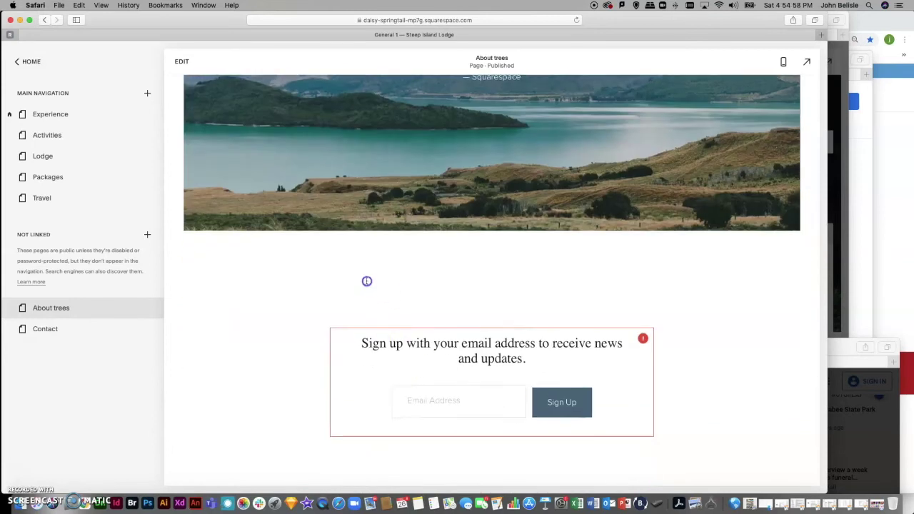
Open the About trees page for editing and examine the boundary between the quote and email sign-up sections
left_click(180, 60)
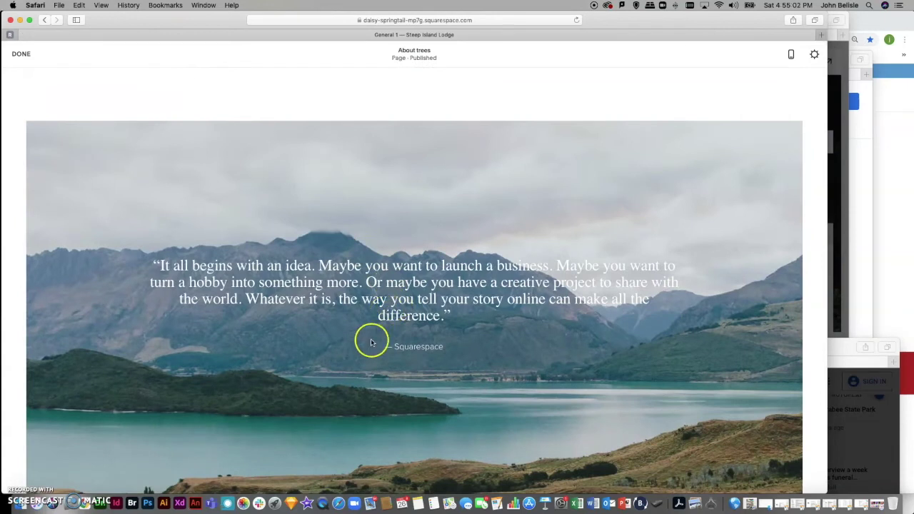
scroll(370, 343, "down", 5)
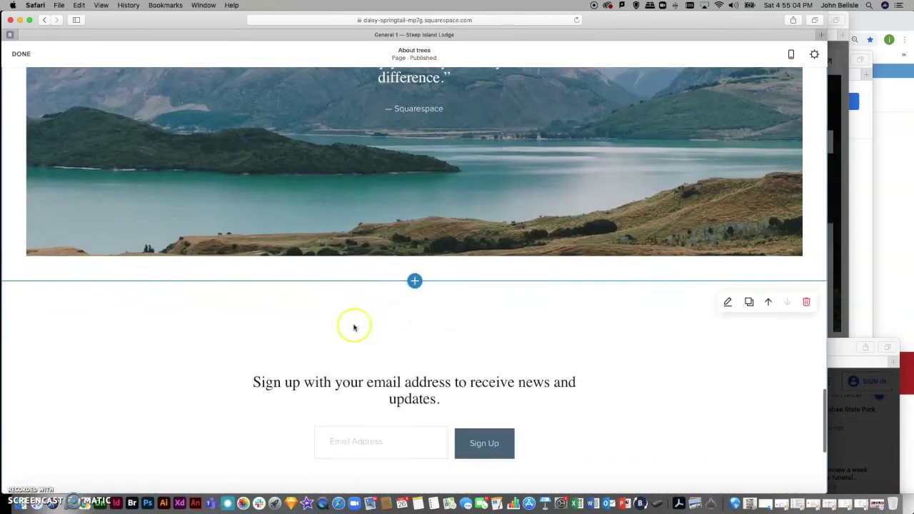
scroll(355, 328, "down", 1)
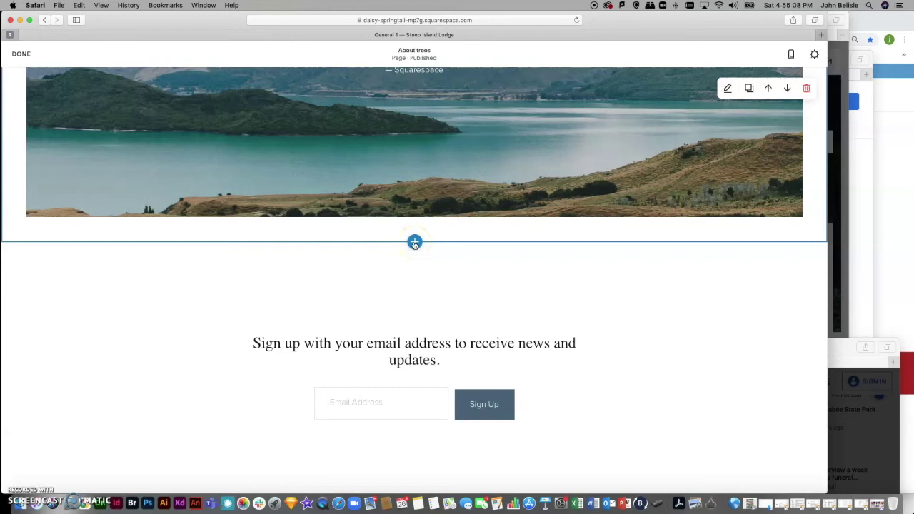
scroll(410, 304, "down", 4)
scroll(410, 302, "up", 6)
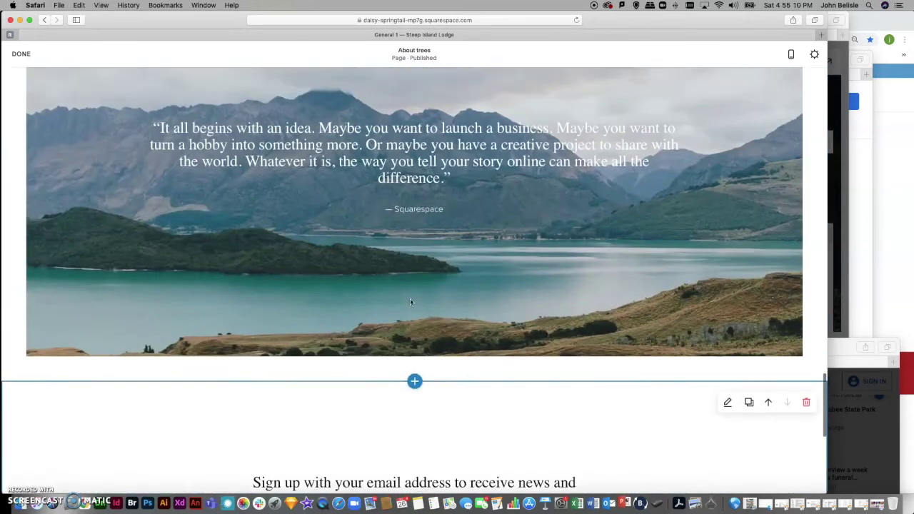
Examine the image block and the section boundaries of the row with its image beside the "Make it stand out." text
scroll(411, 303, "up", 10)
scroll(411, 304, "up", 2)
scroll(410, 302, "down", 5)
scroll(412, 302, "up", 6)
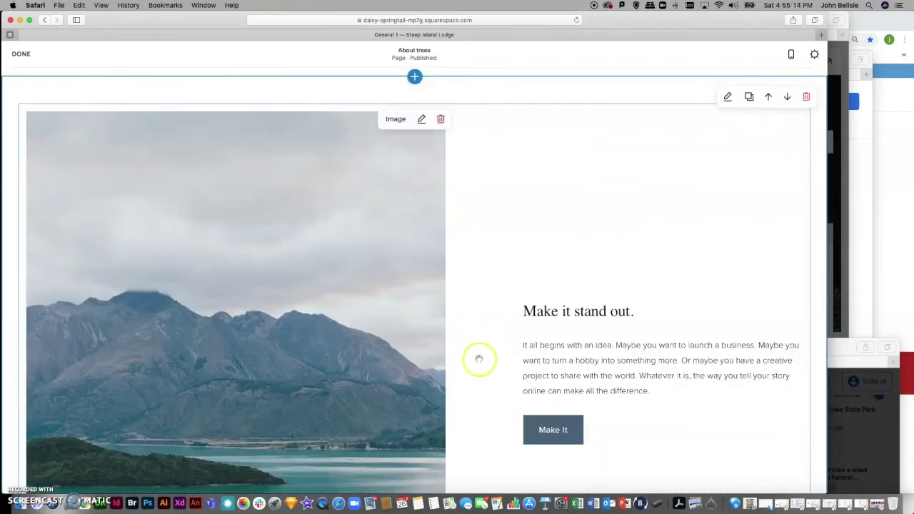
scroll(320, 331, "down", 3)
scroll(321, 329, "up", 3)
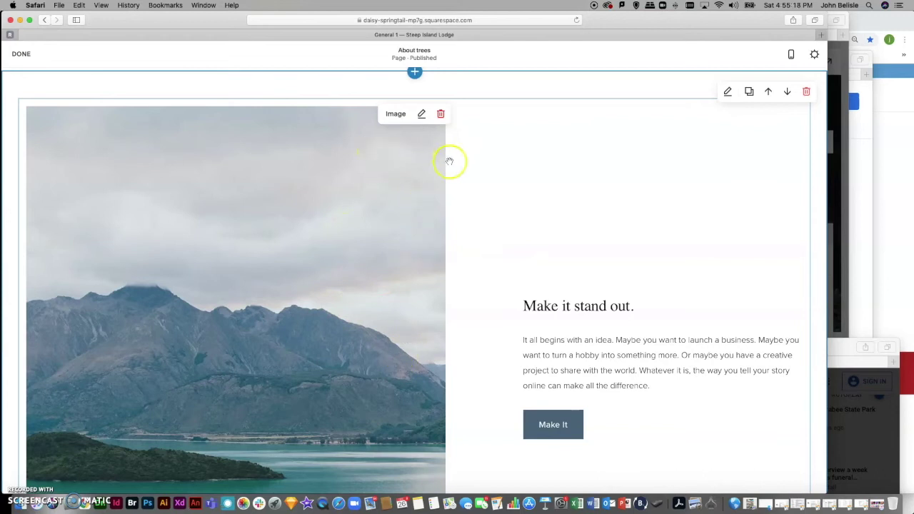
left_click(399, 165)
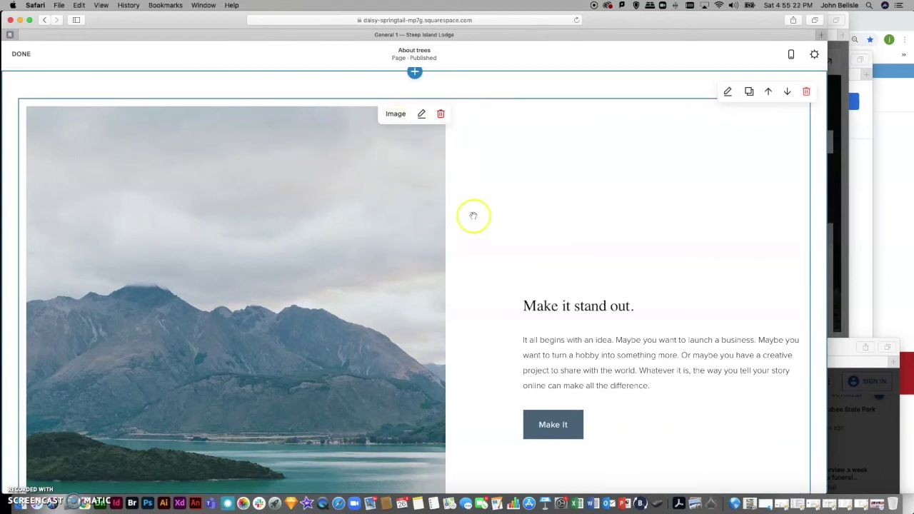
scroll(553, 379, "down", 10)
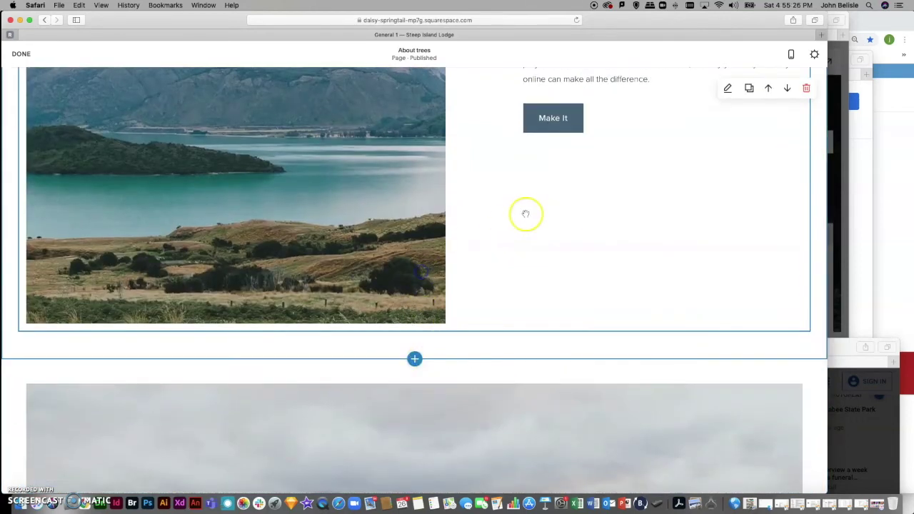
scroll(526, 213, "up", 9)
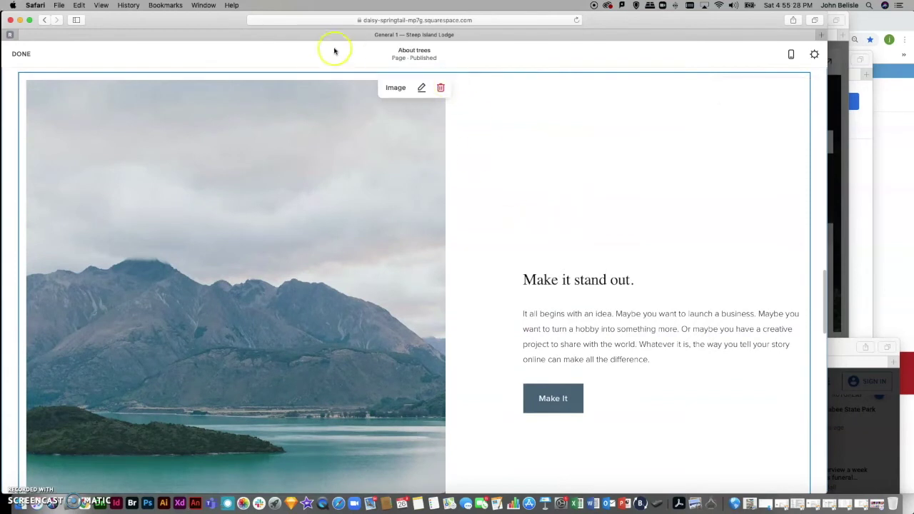
left_click(306, 78)
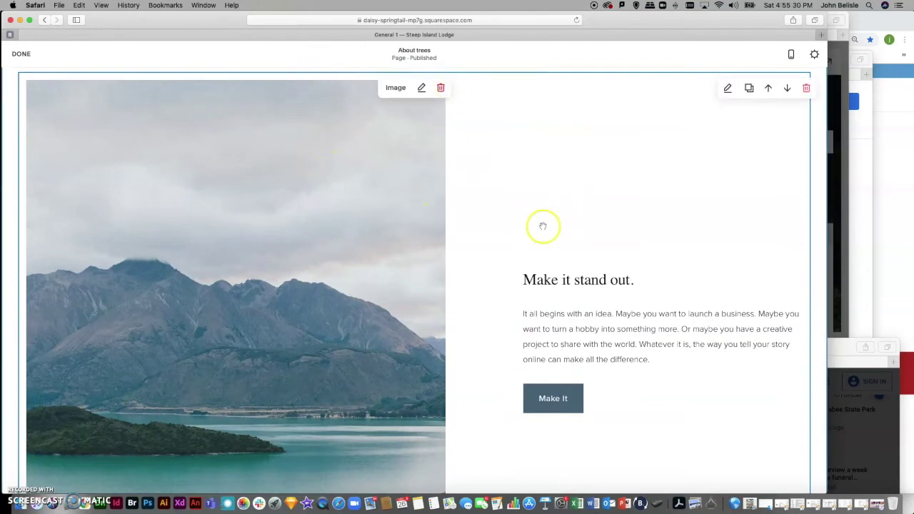
scroll(543, 227, "up", 6)
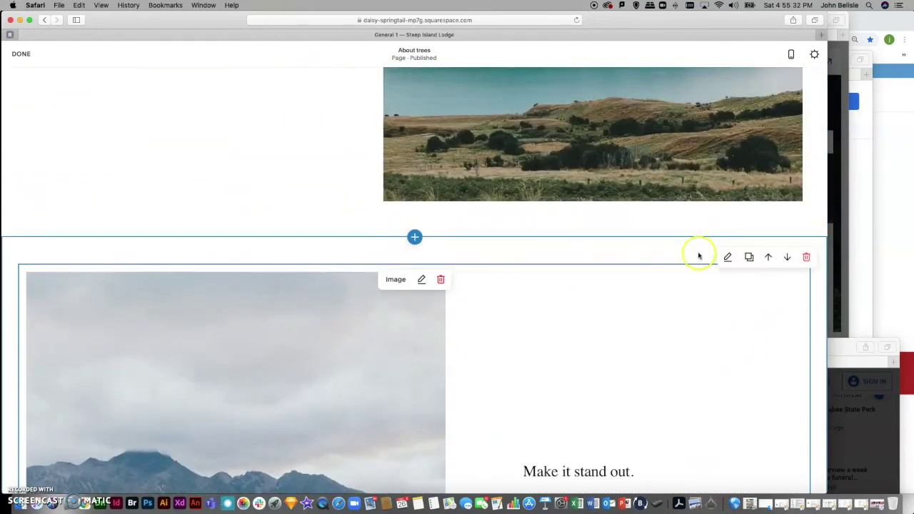
scroll(679, 318, "down", 14)
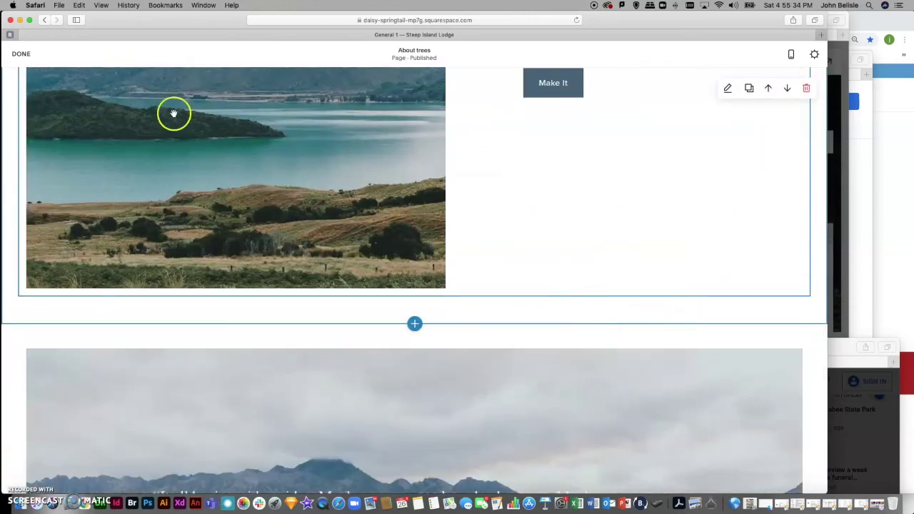
Look back over the upper sections of the About trees page in editing mode, up to the opening banner
double_click(137, 27)
scroll(343, 172, "up", 15)
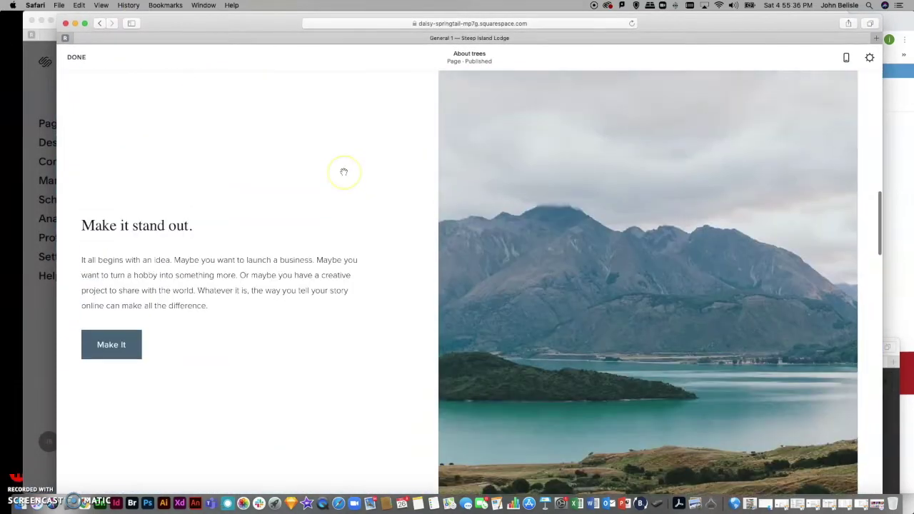
scroll(344, 172, "down", 10)
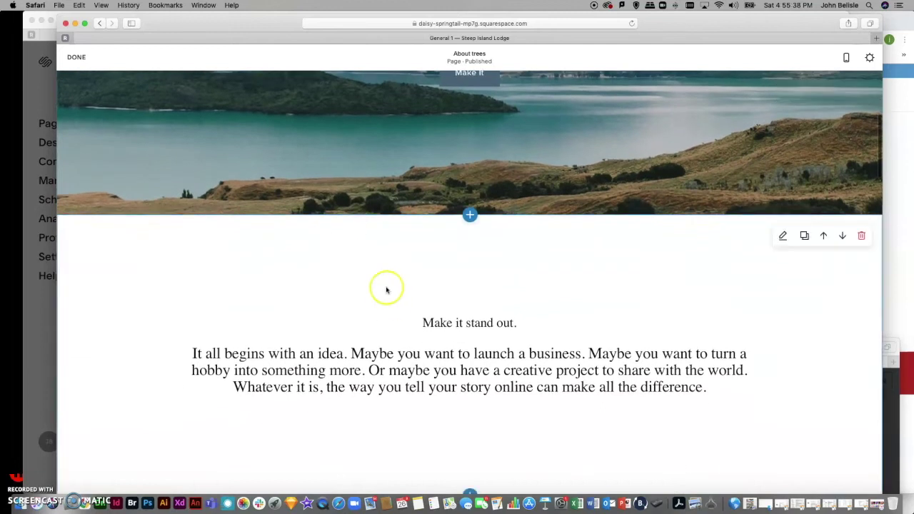
scroll(550, 297, "up", 5)
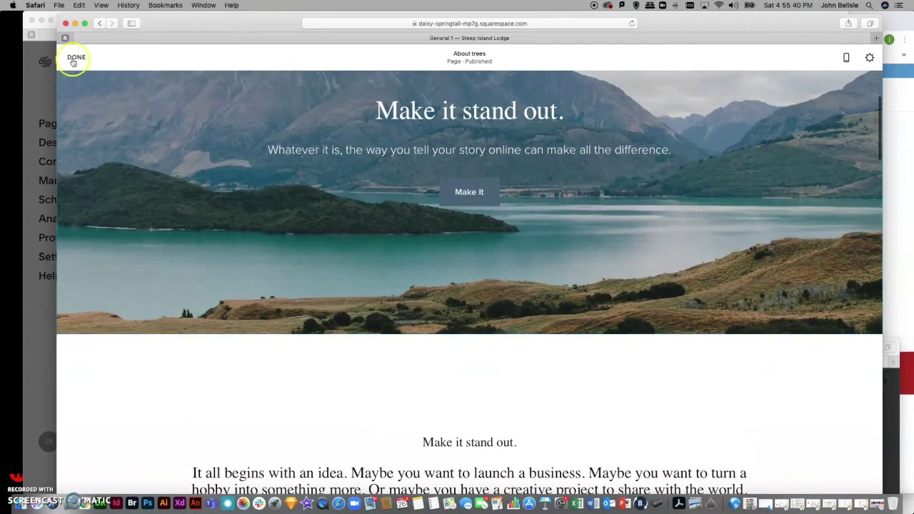
Reopen the About trees page for editing and browse the Headlines layouts offered for a new section below the banner
left_click(75, 59)
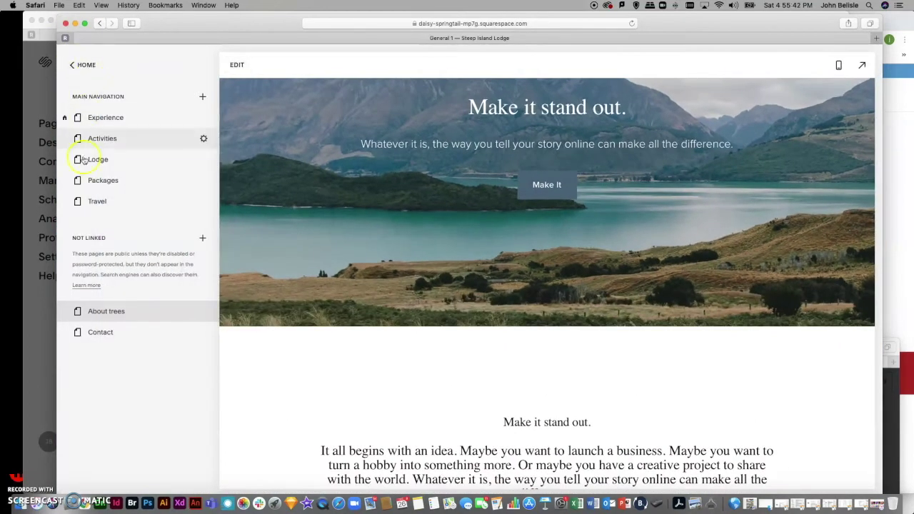
left_click(98, 313)
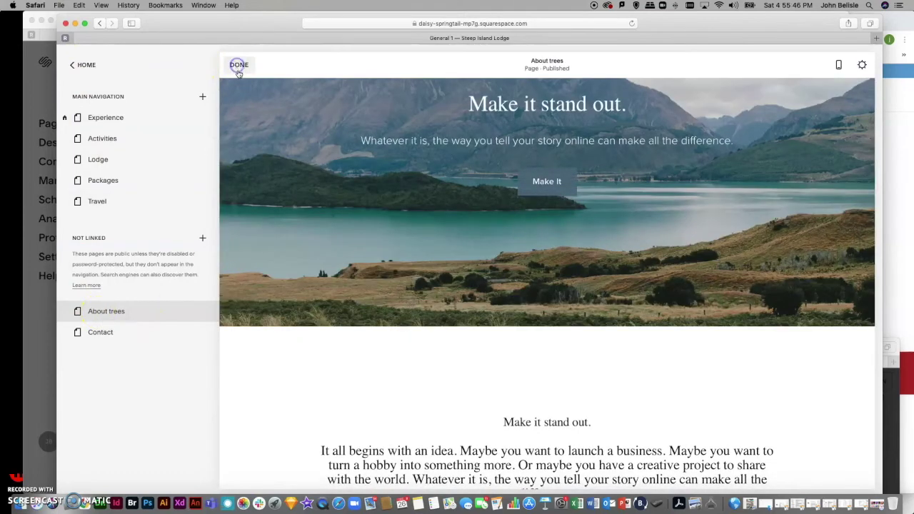
left_click(239, 64)
left_click(470, 335)
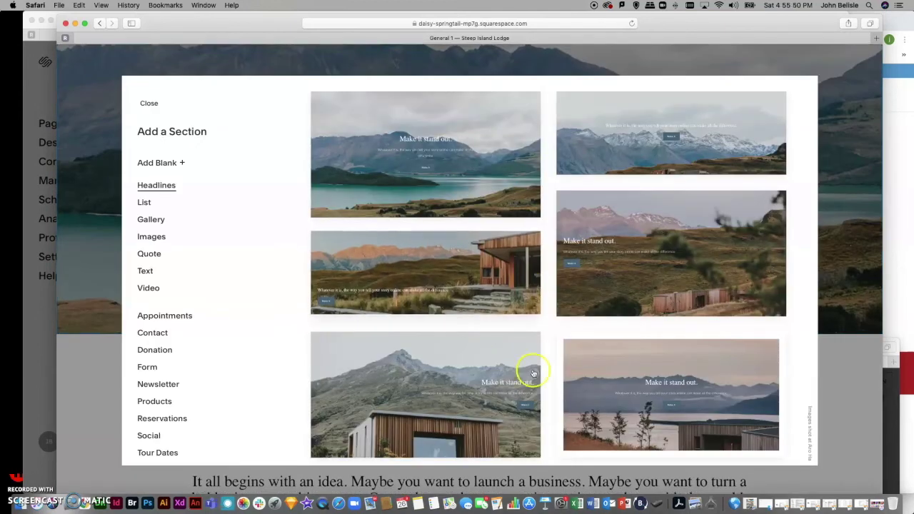
scroll(533, 372, "down", 5)
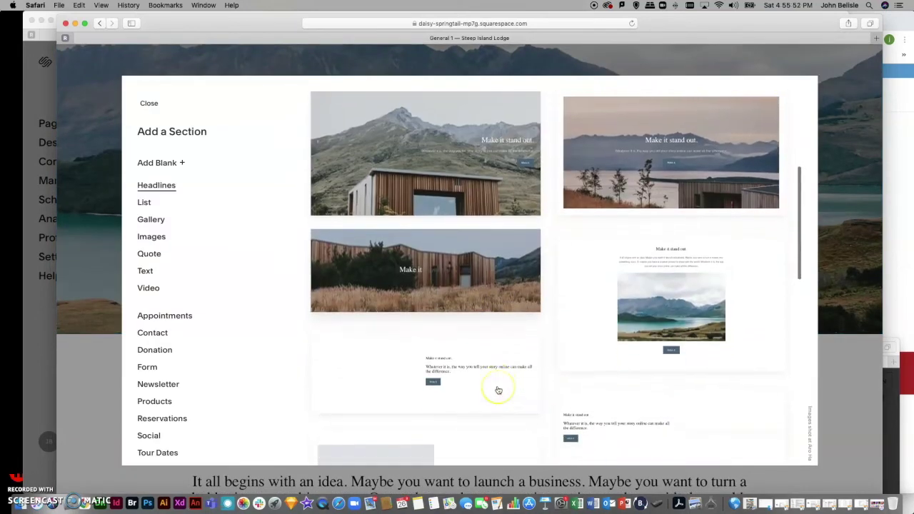
scroll(496, 388, "up", 5)
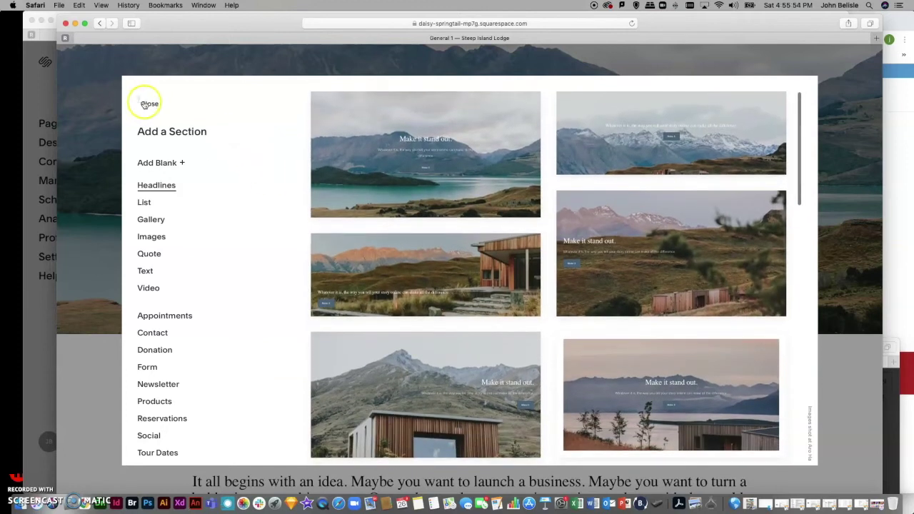
left_click(150, 104)
Examine the editable intro text block and the heading, button and image in the row below it
scroll(528, 360, "down", 3)
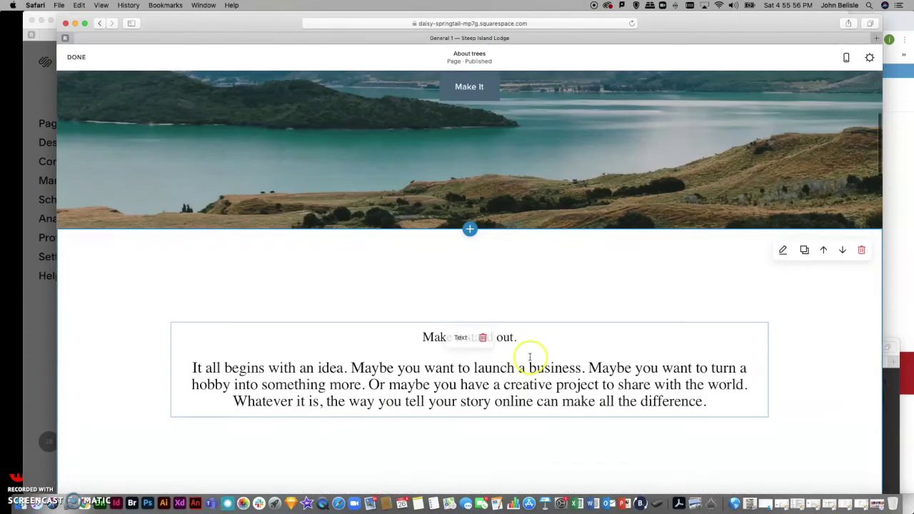
left_click(274, 384)
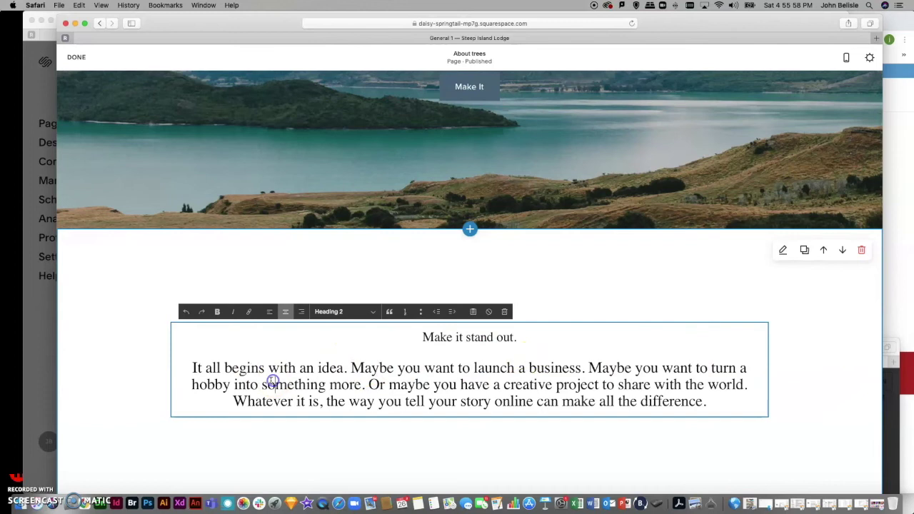
scroll(275, 384, "down", 3)
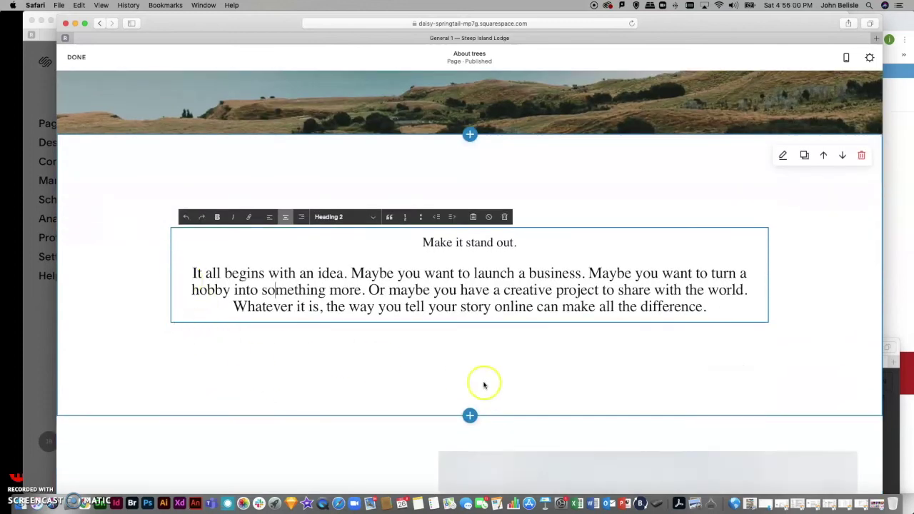
scroll(525, 286, "up", 2)
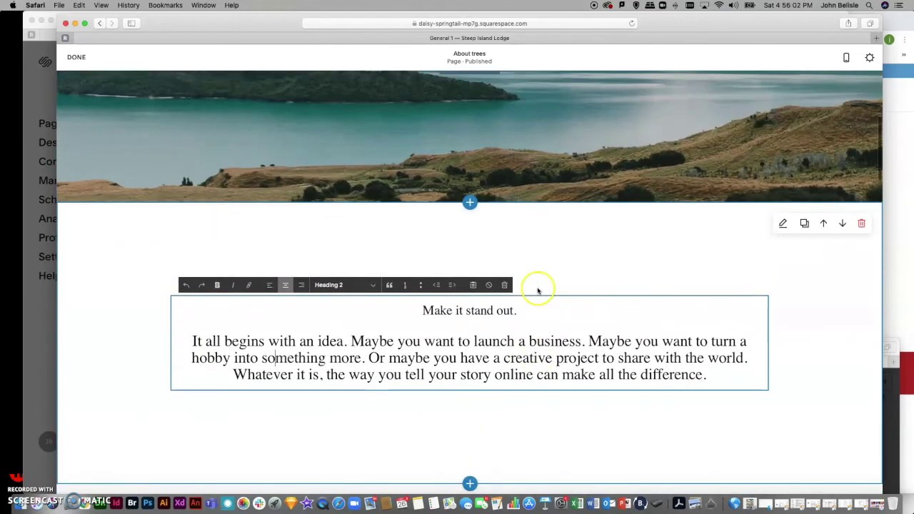
scroll(597, 310, "down", 10)
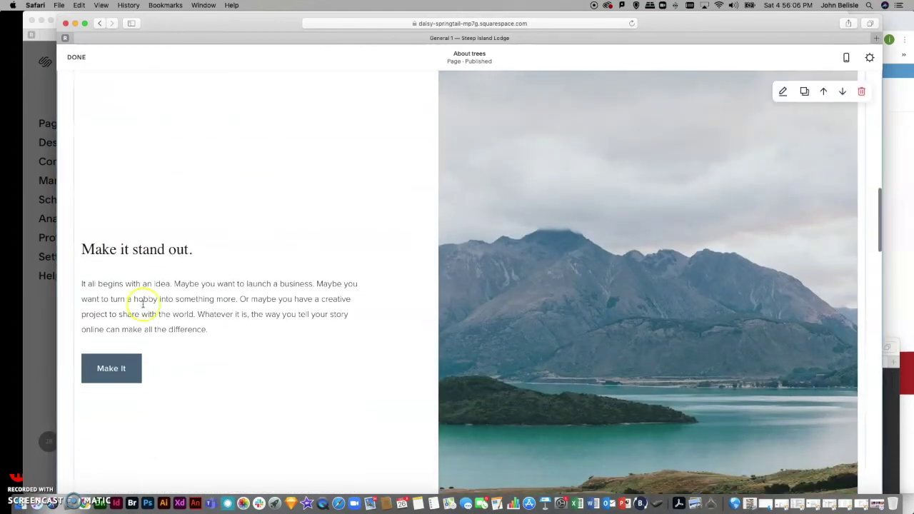
left_click(127, 250)
scroll(295, 382, "down", 4)
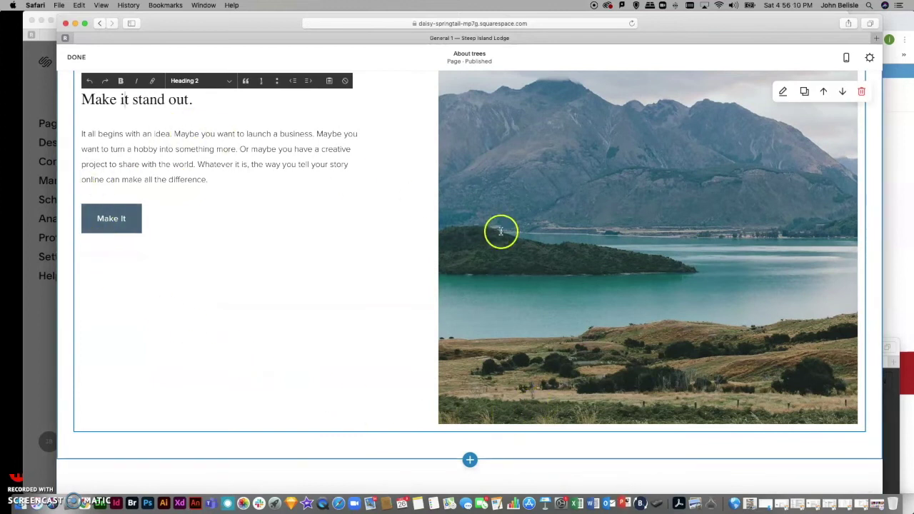
scroll(500, 230, "up", 8)
scroll(501, 231, "up", 4)
Insert an Image block directly below the intro text on the About trees page
left_click_drag(241, 234, 171, 270)
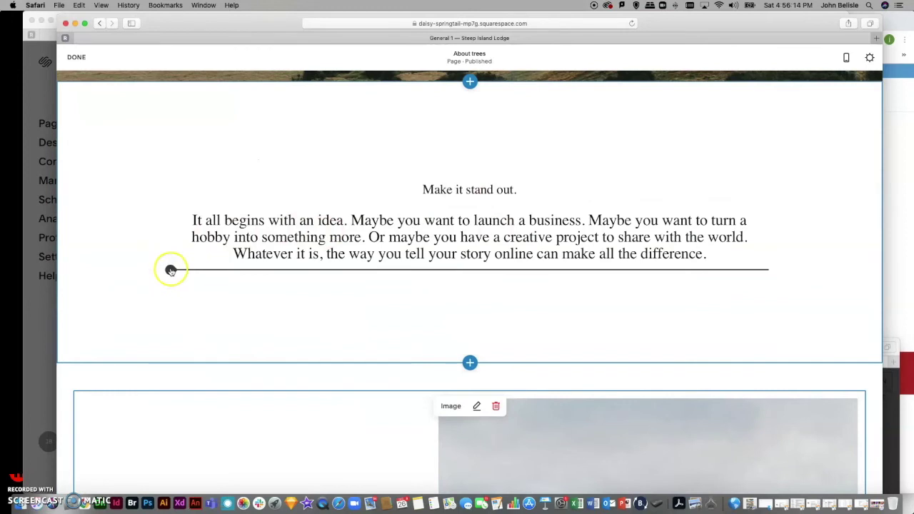
left_click(171, 270)
left_click(500, 193)
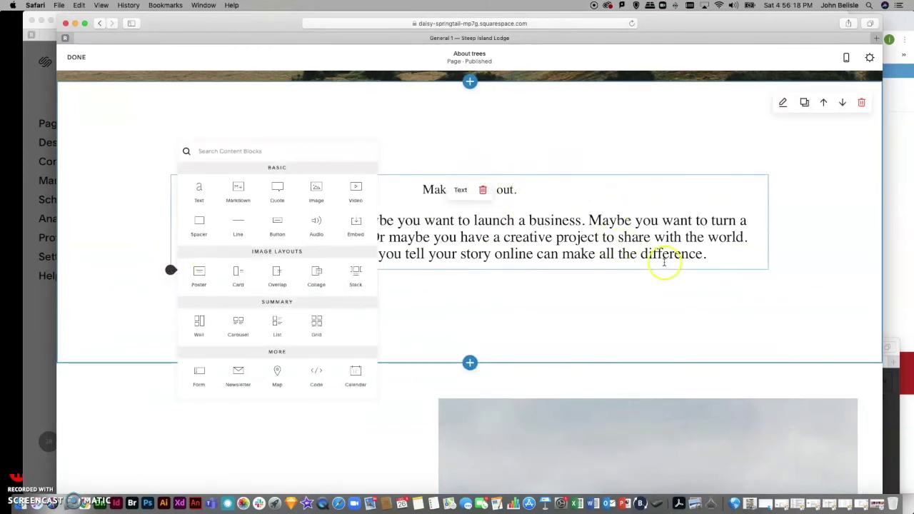
left_click(316, 188)
scroll(112, 325, "down", 5)
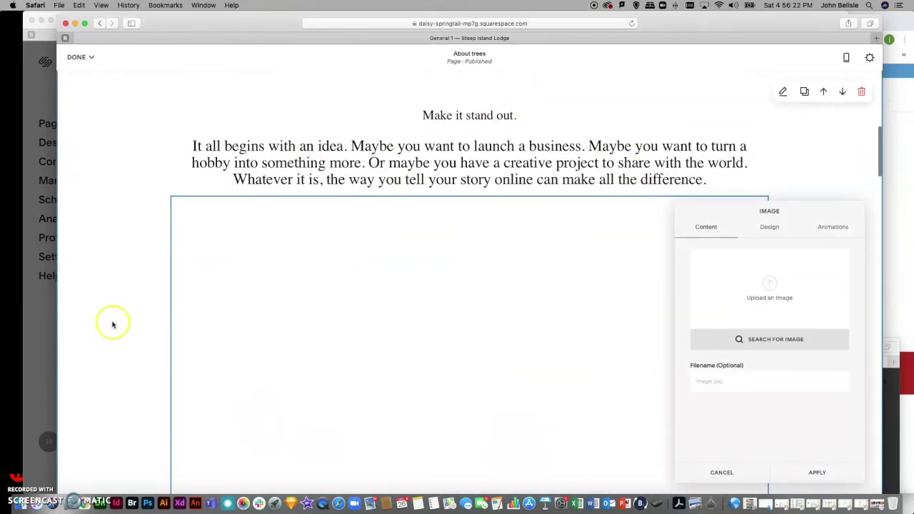
scroll(112, 325, "up", 5)
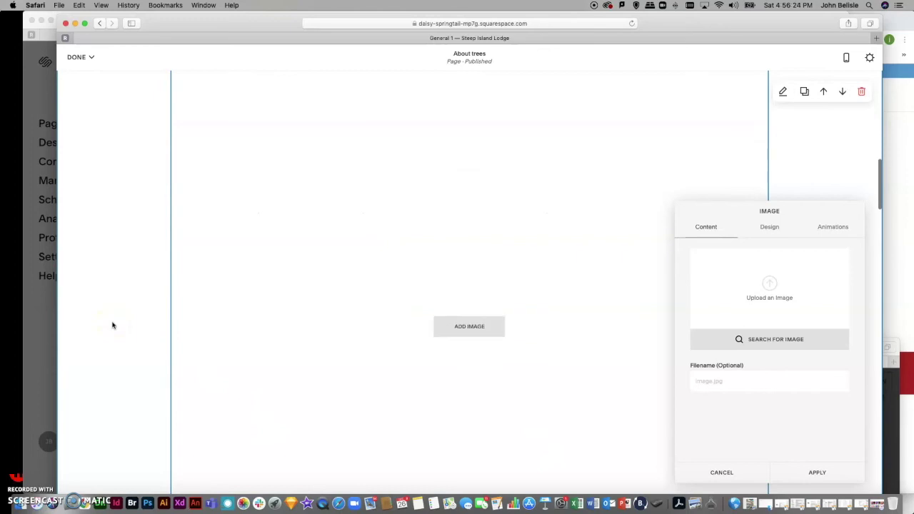
Upload the Luchador wine label JPEG from the Desktop folder into the new image block and apply it
left_click(770, 284)
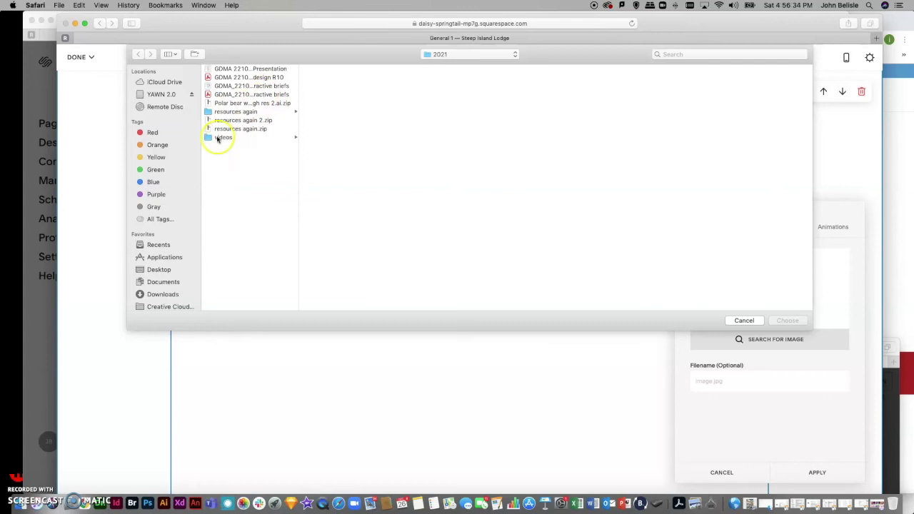
left_click(225, 112)
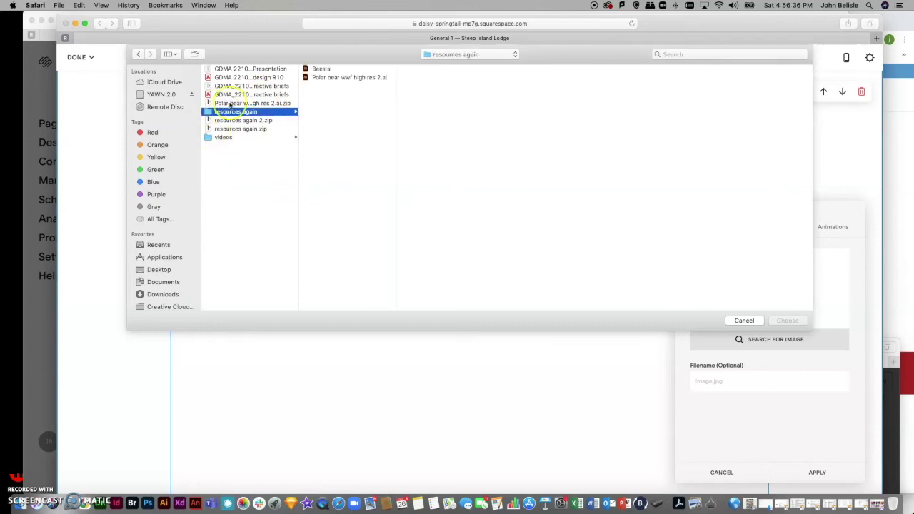
left_click(157, 272)
scroll(239, 223, "down", 3)
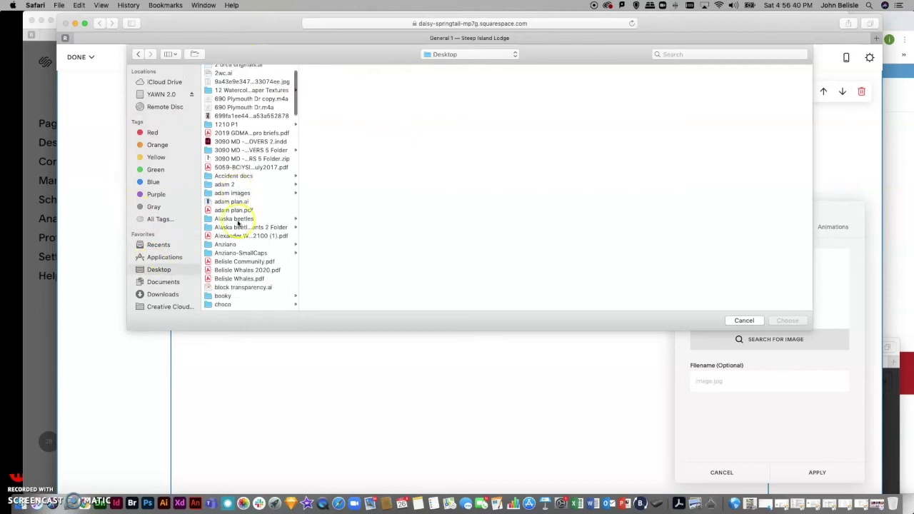
left_click(221, 100)
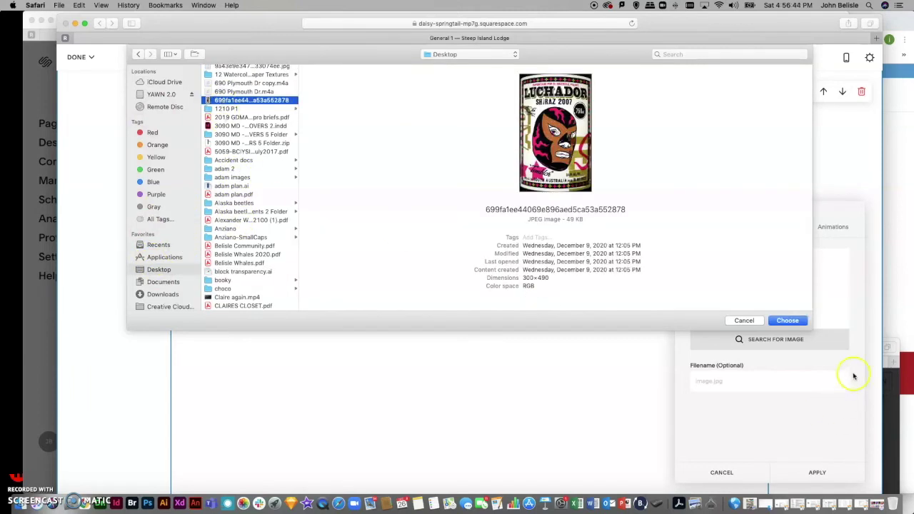
left_click(786, 322)
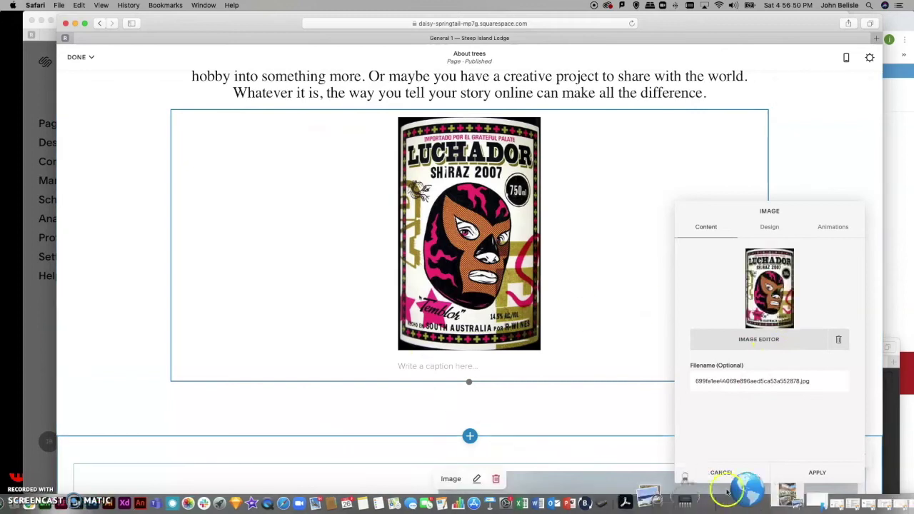
left_click(817, 472)
Review the intro section with its label image and view the content blocks that can go between text and image
scroll(379, 220, "up", 3)
scroll(377, 216, "up", 2)
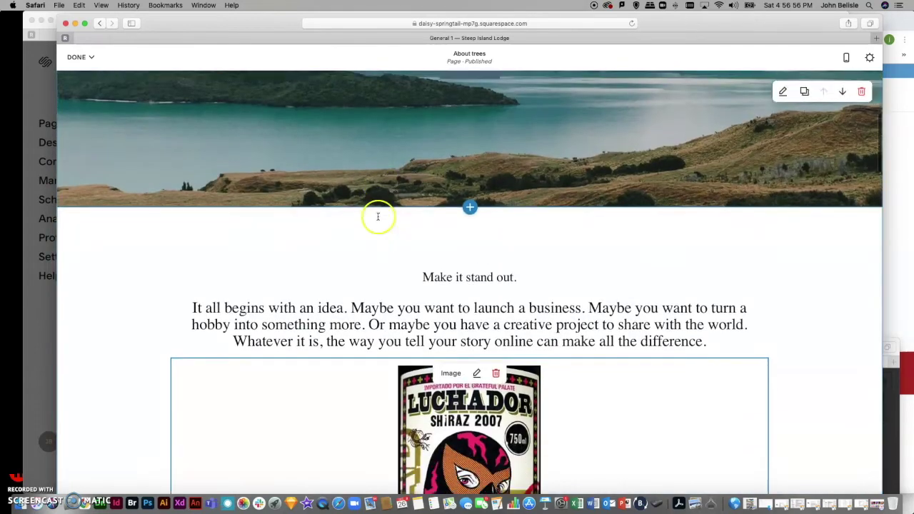
scroll(377, 217, "down", 6)
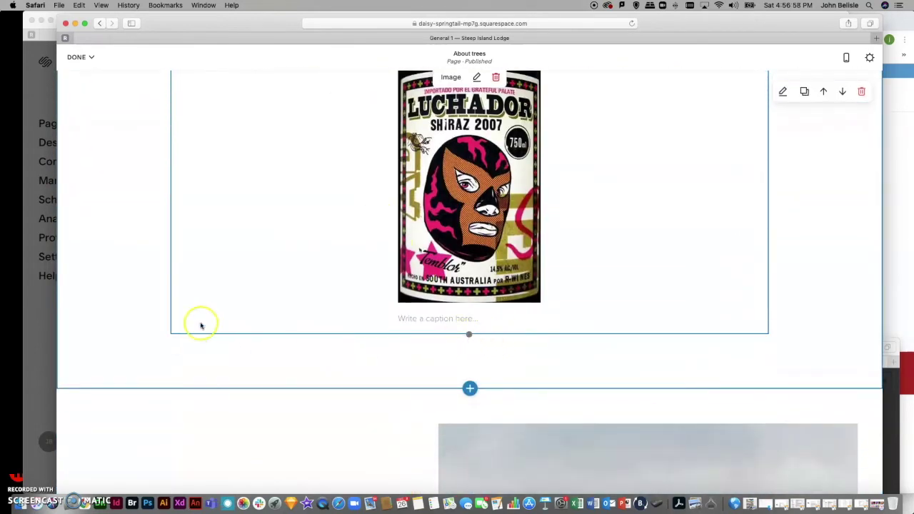
scroll(157, 212, "up", 2)
scroll(477, 318, "down", 1)
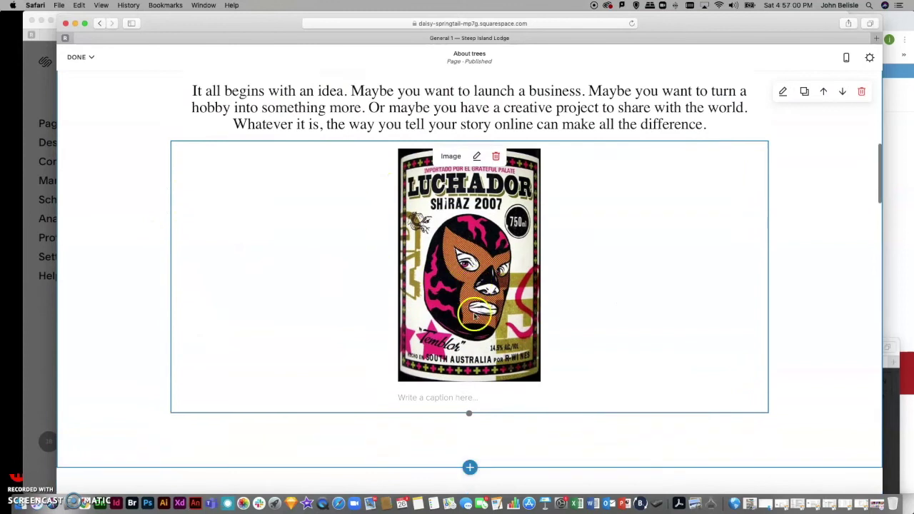
left_click_drag(176, 128, 171, 125)
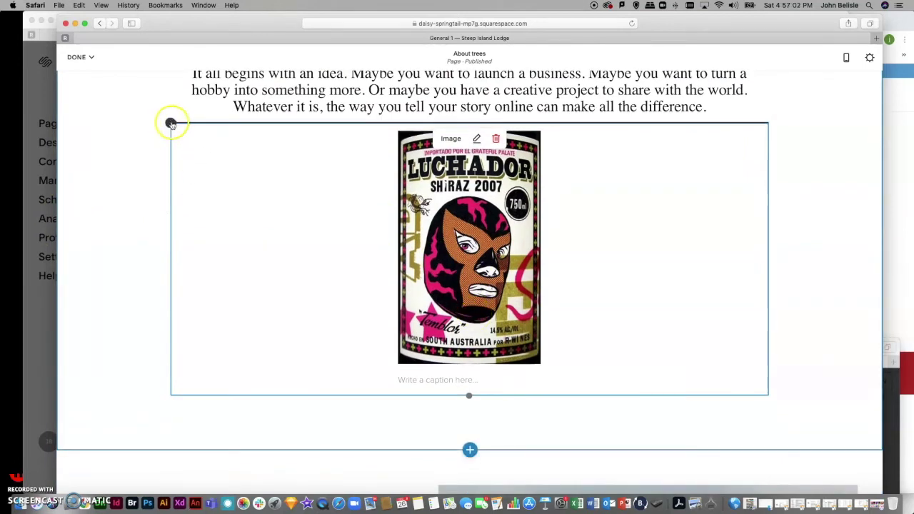
left_click(170, 124)
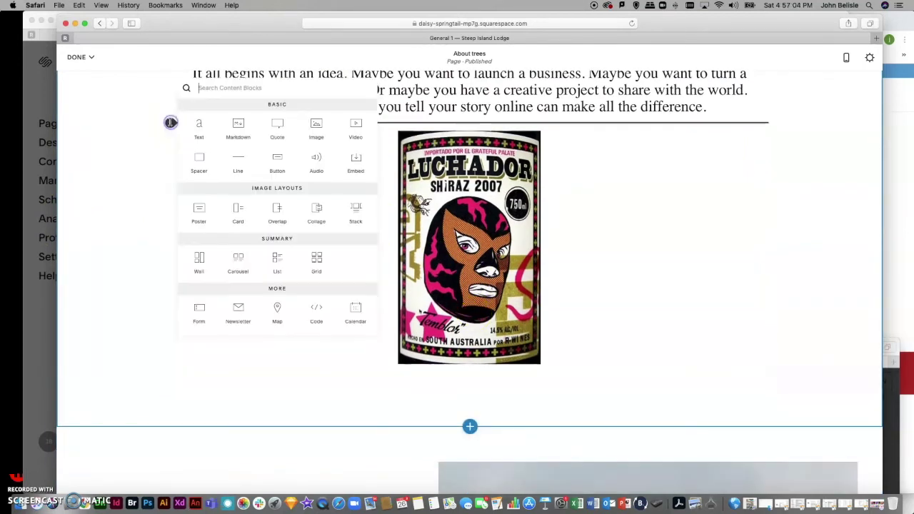
left_click(129, 142)
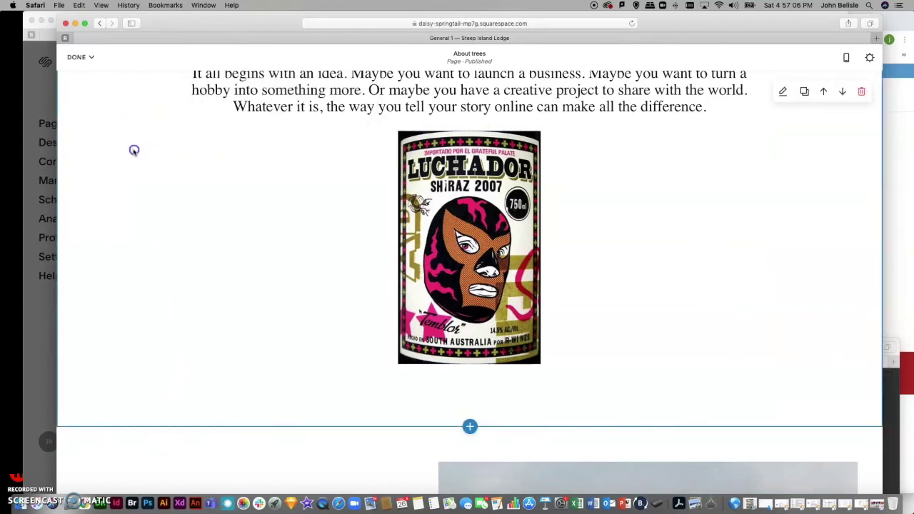
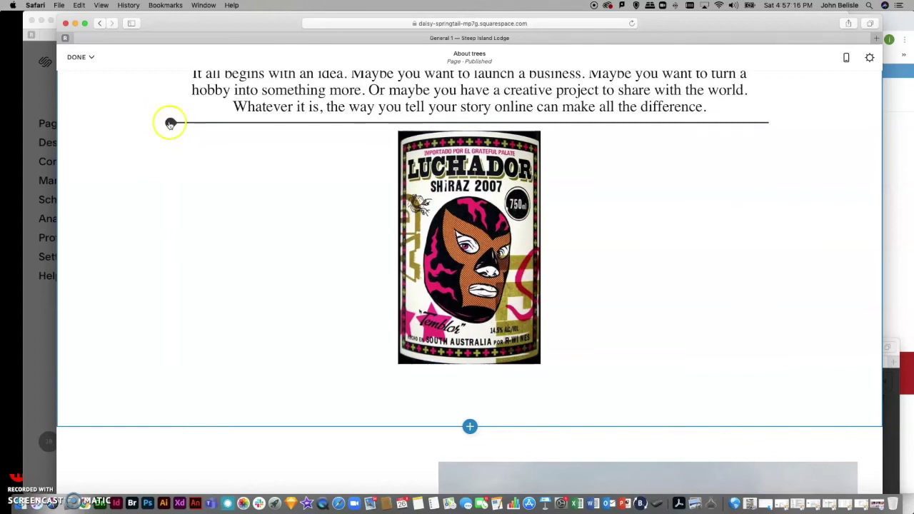
Insert two Spacer blocks between the intro text and the Luchador label image
left_click(171, 123)
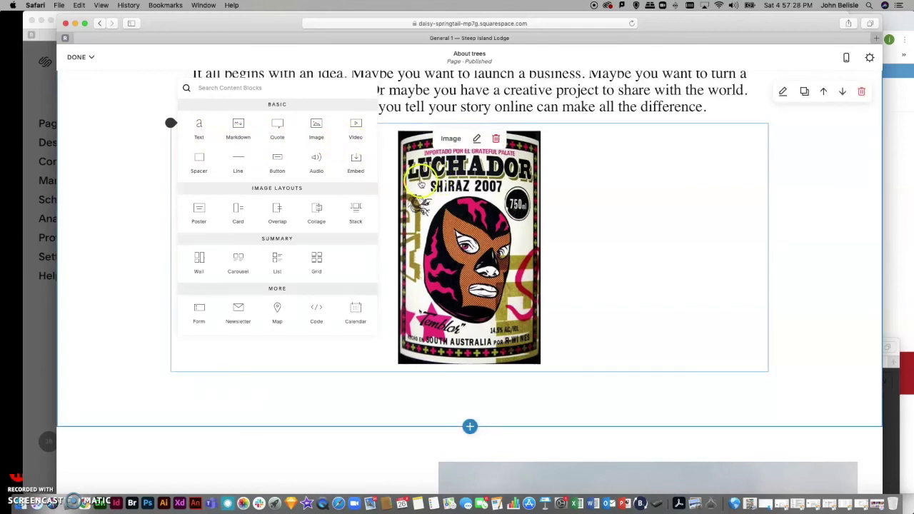
scroll(199, 160, "down", 1)
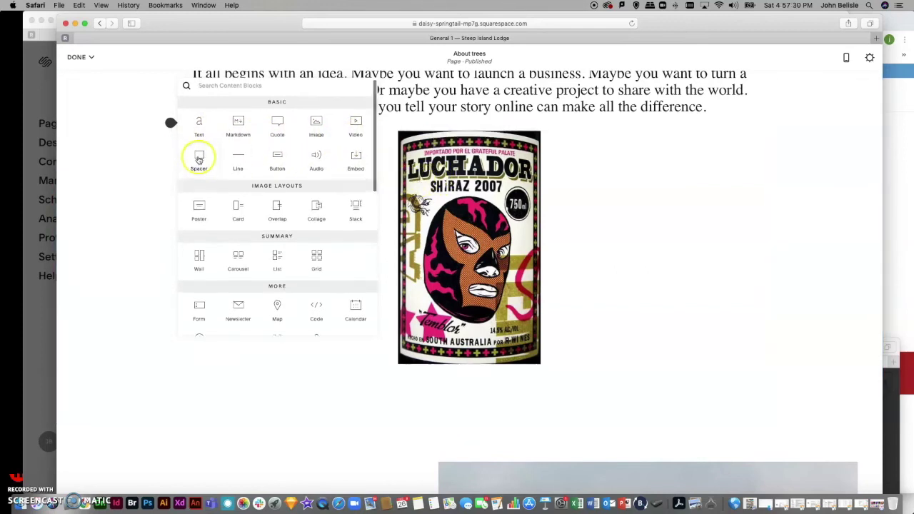
scroll(204, 198, "up", 1)
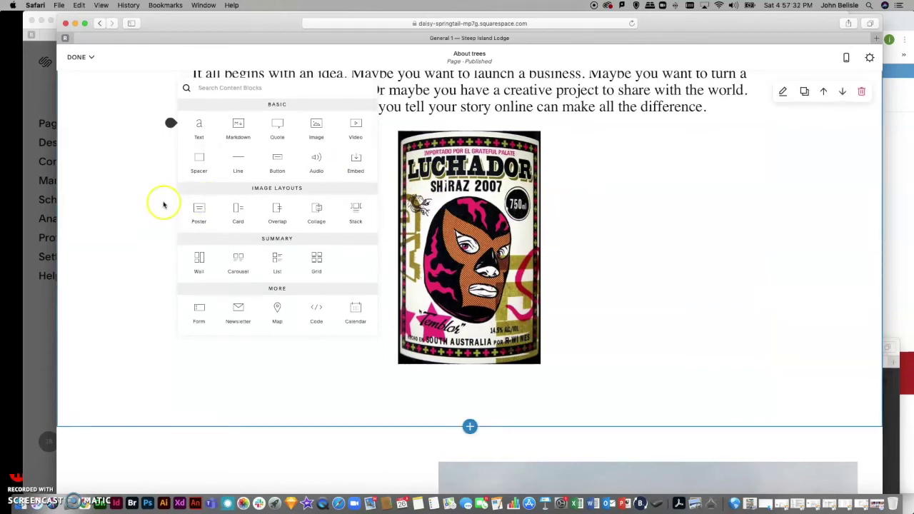
scroll(175, 157, "down", 1)
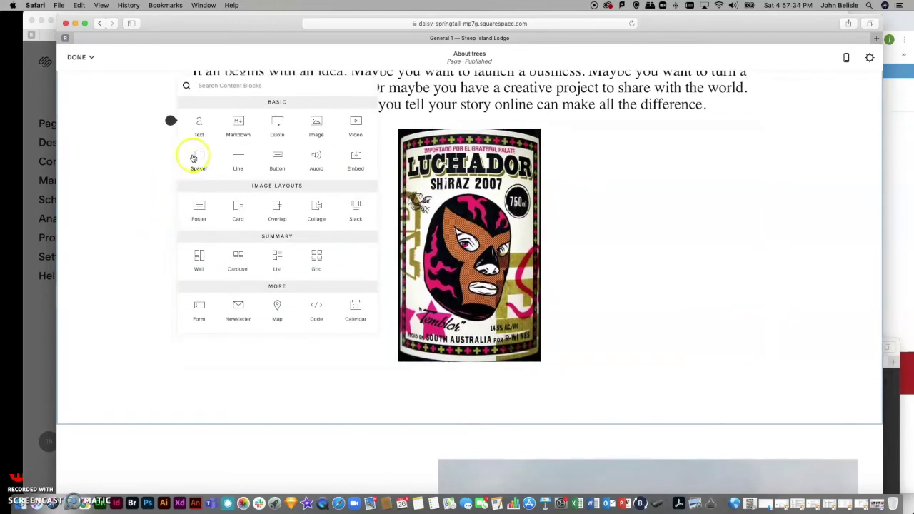
left_click(198, 158)
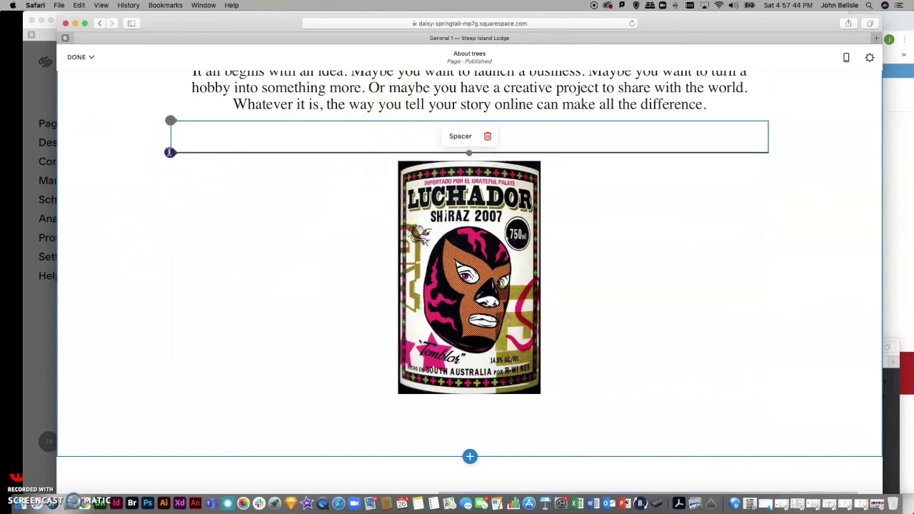
left_click(170, 152)
left_click(200, 160)
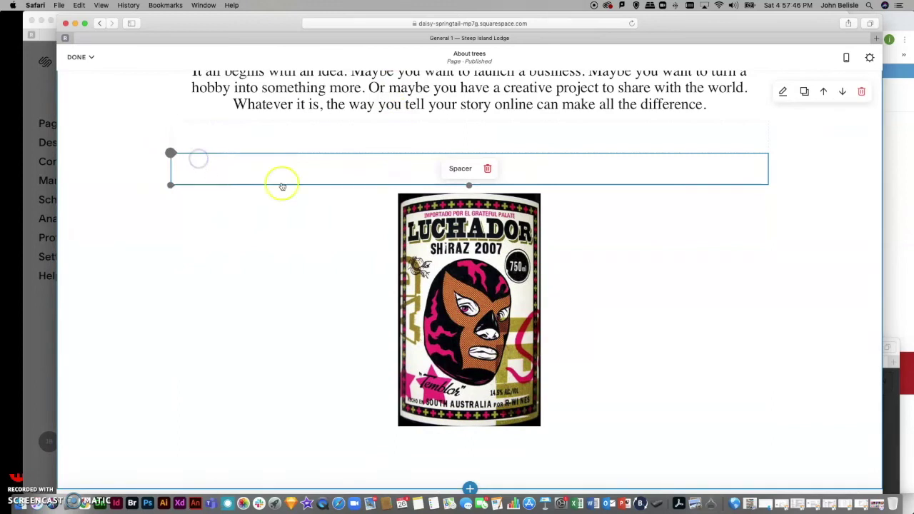
Move the lower spacer to the left edge of the whole section, as a column beside the text and image
left_click_drag(332, 167, 320, 229)
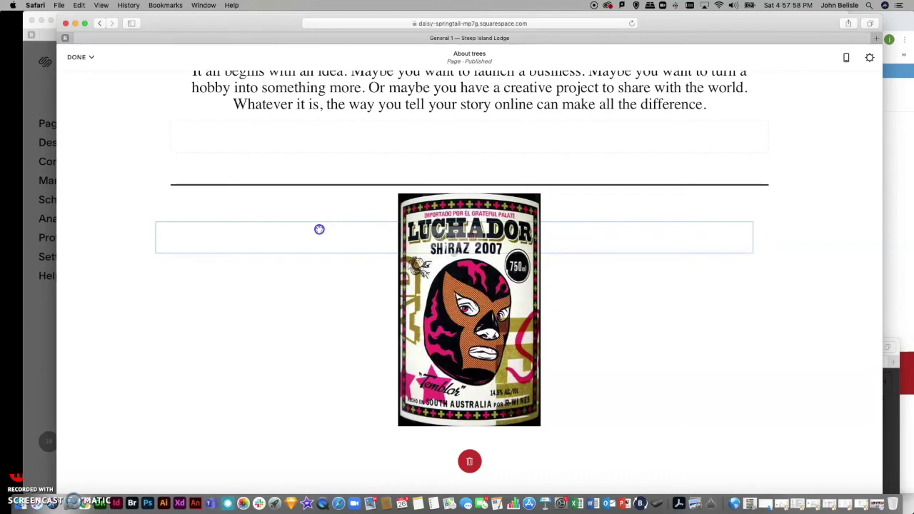
left_click_drag(319, 229, 260, 234)
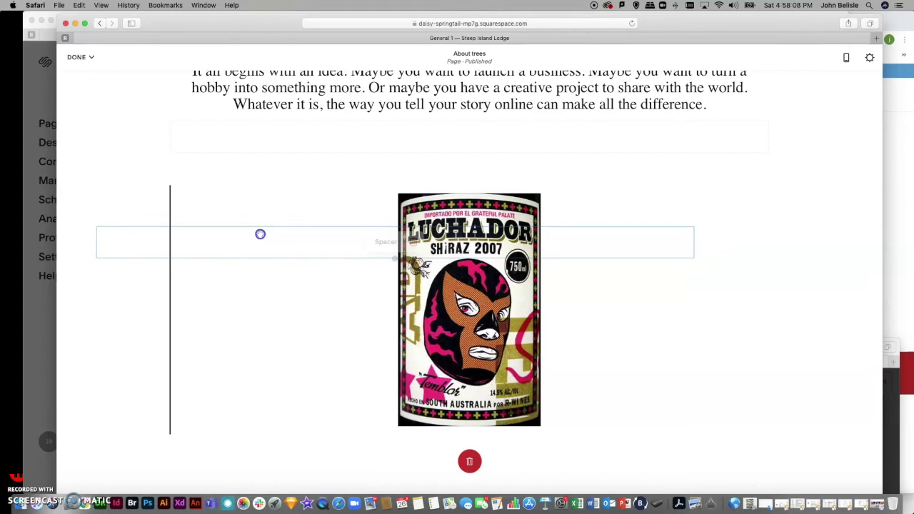
left_click_drag(260, 234, 194, 238)
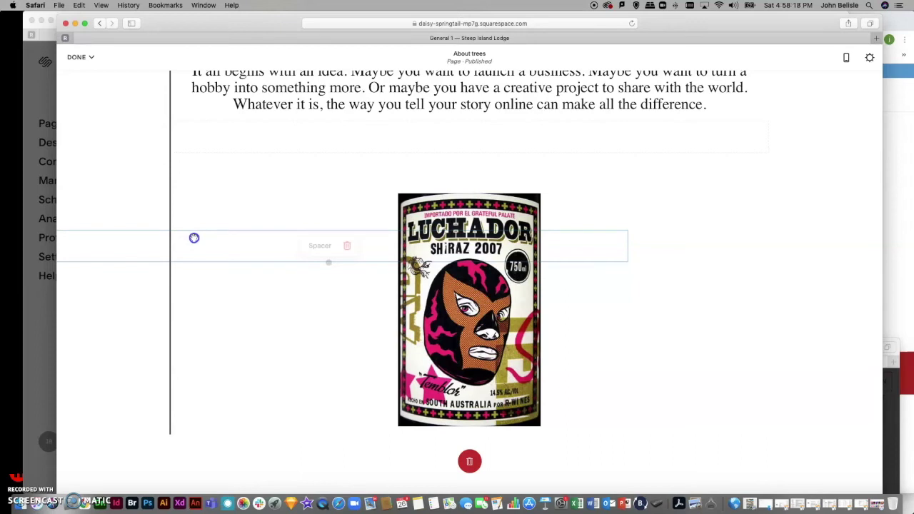
left_click_drag(194, 237, 193, 238)
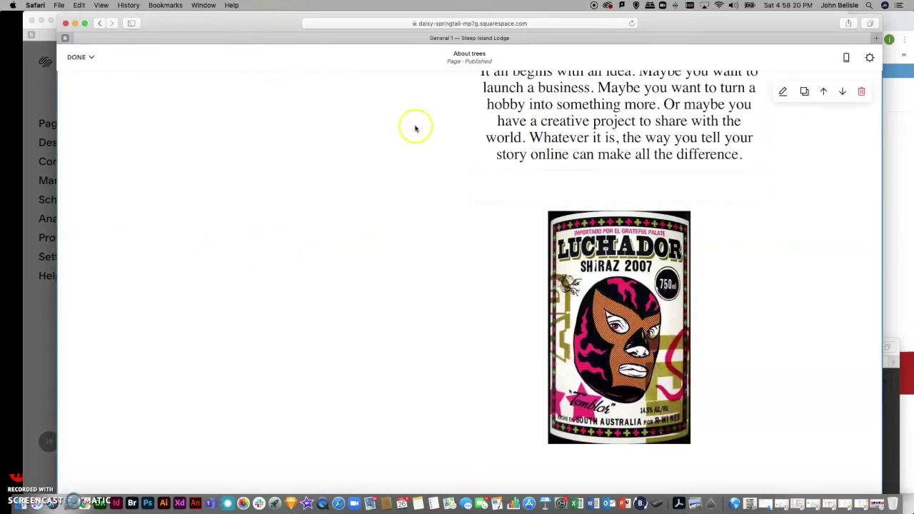
Examine how the spacer column affects the heading, intro text and Luchador image in the section
scroll(415, 127, "up", 3)
scroll(415, 129, "down", 3)
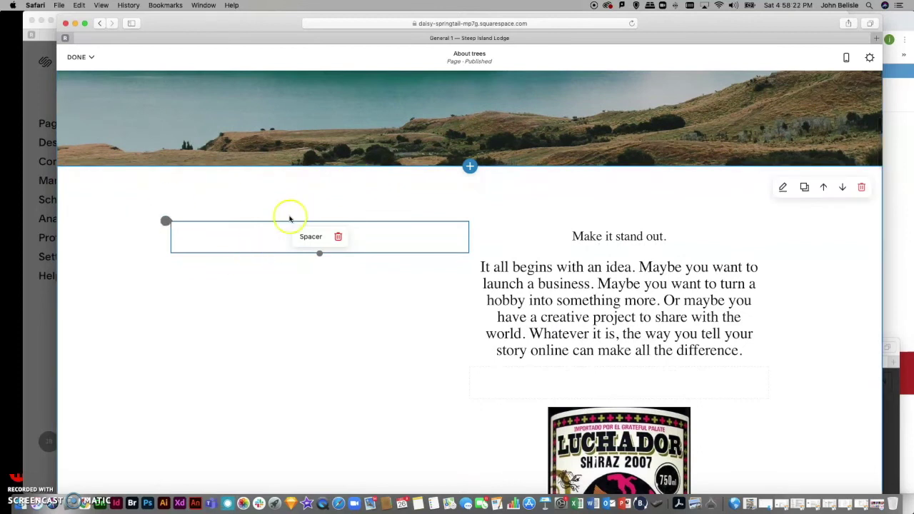
scroll(541, 245, "down", 2)
scroll(531, 337, "down", 3)
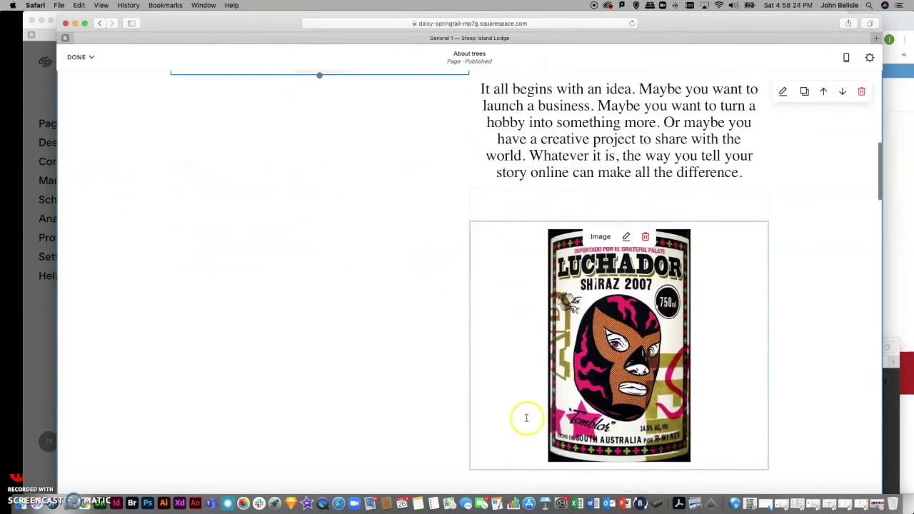
scroll(539, 471, "down", 2)
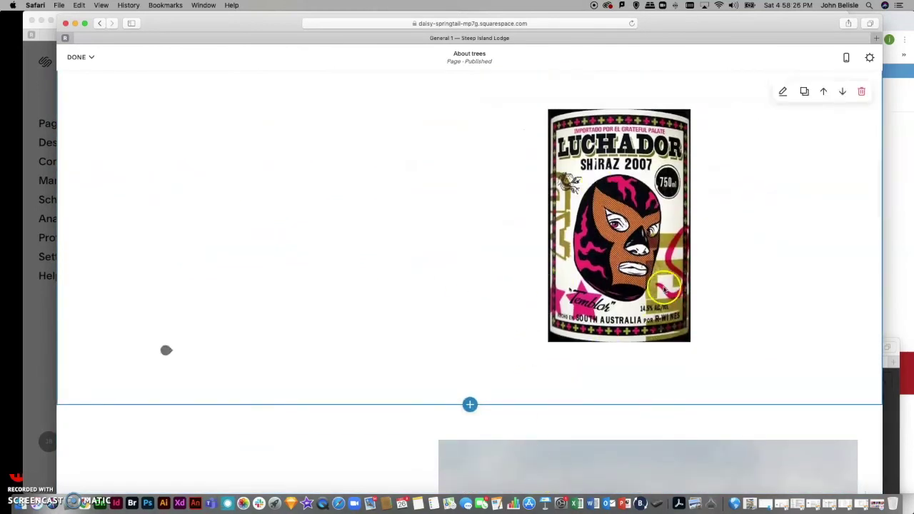
scroll(315, 293, "up", 2)
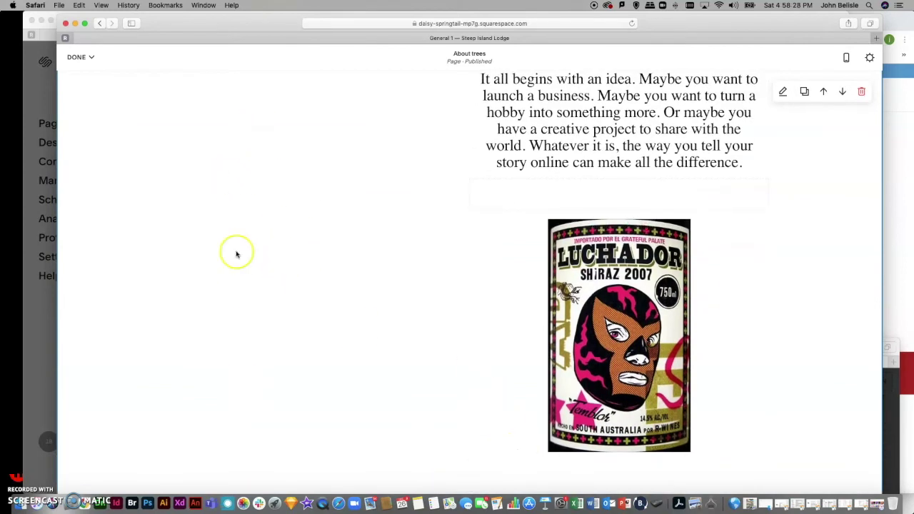
scroll(239, 143, "up", 1)
scroll(221, 164, "up", 5)
scroll(300, 375, "down", 1)
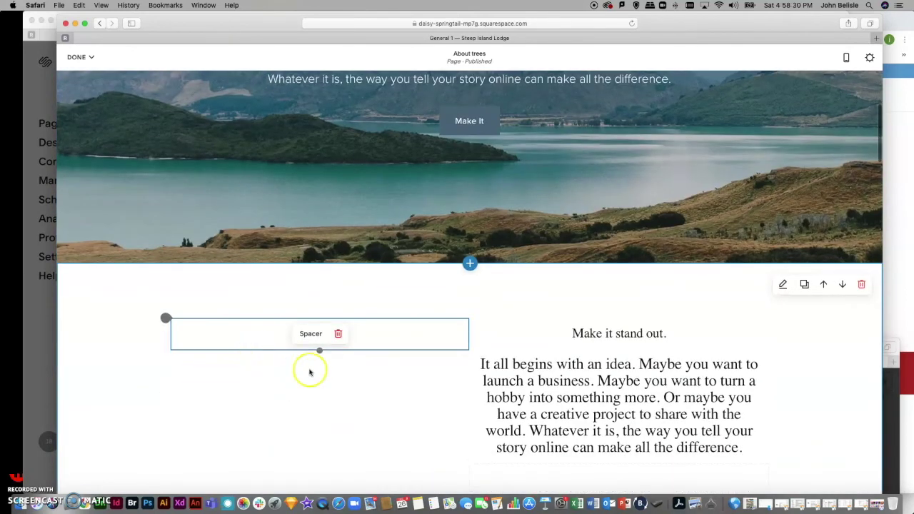
Delete the spacer block that sits beside the heading, intro text and Luchador image
left_click(339, 334)
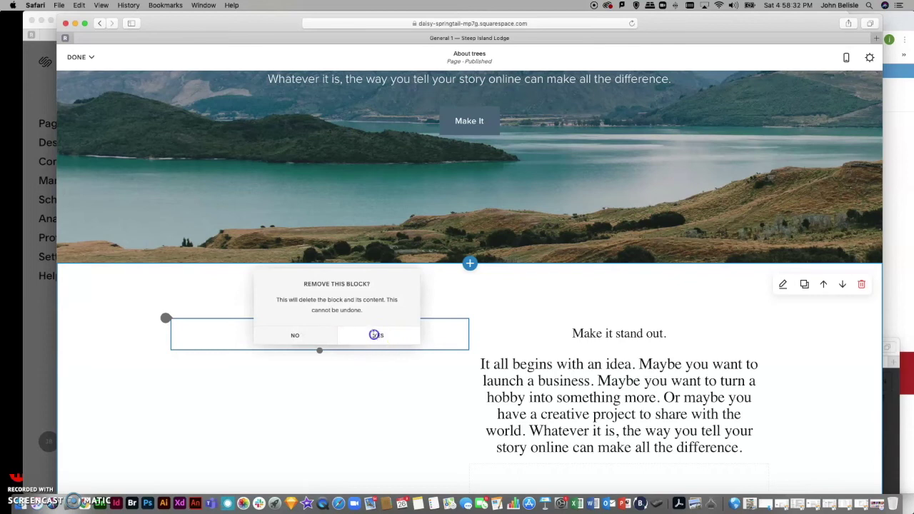
left_click(375, 335)
scroll(578, 321, "down", 6)
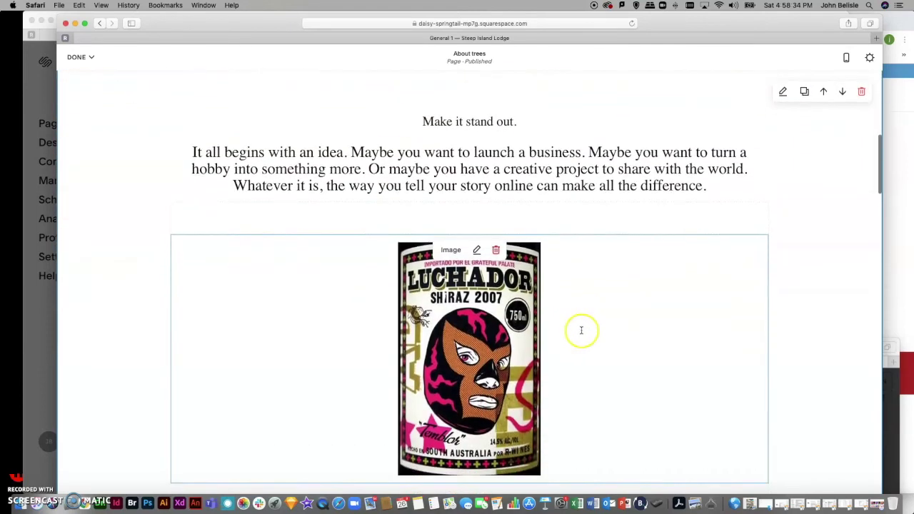
scroll(581, 330, "up", 1)
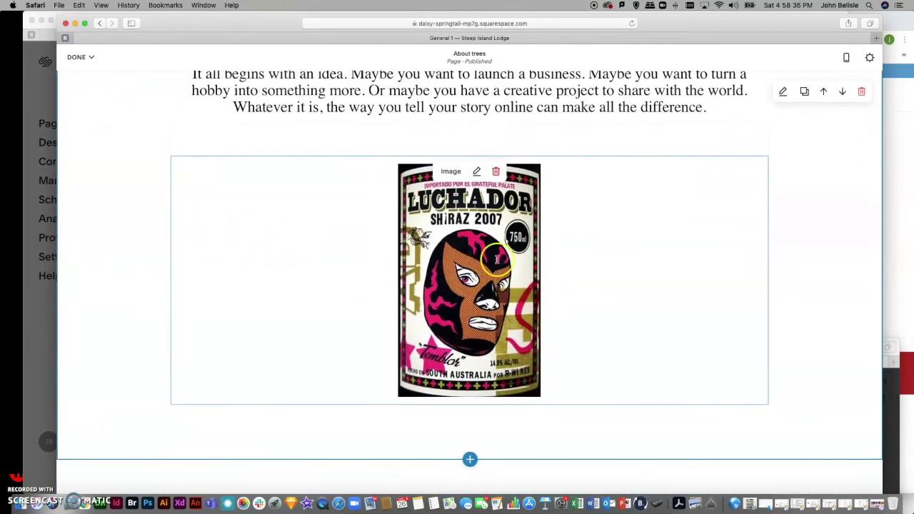
Insert a Spacer block below the "Make it stand out." heading and place it to the left of the intro paragraph only
scroll(497, 281, "up", 4)
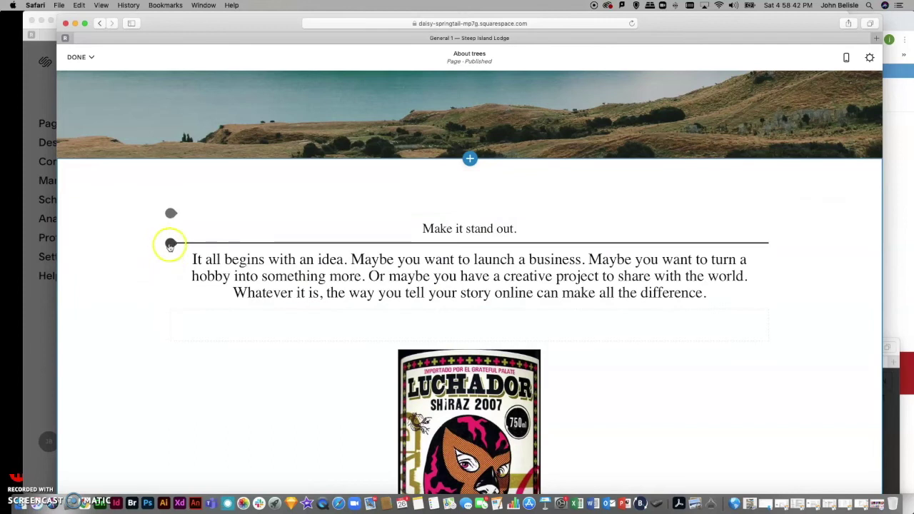
left_click(170, 244)
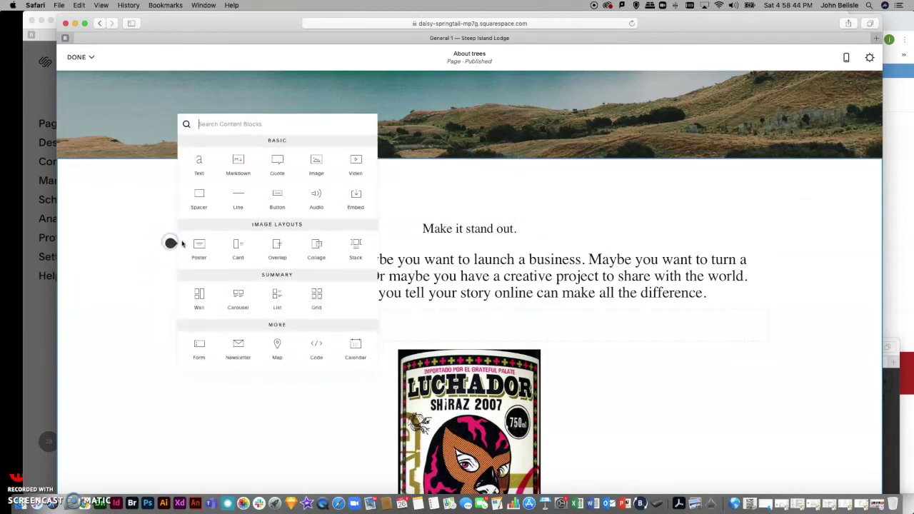
left_click(198, 196)
left_click_drag(180, 256, 201, 292)
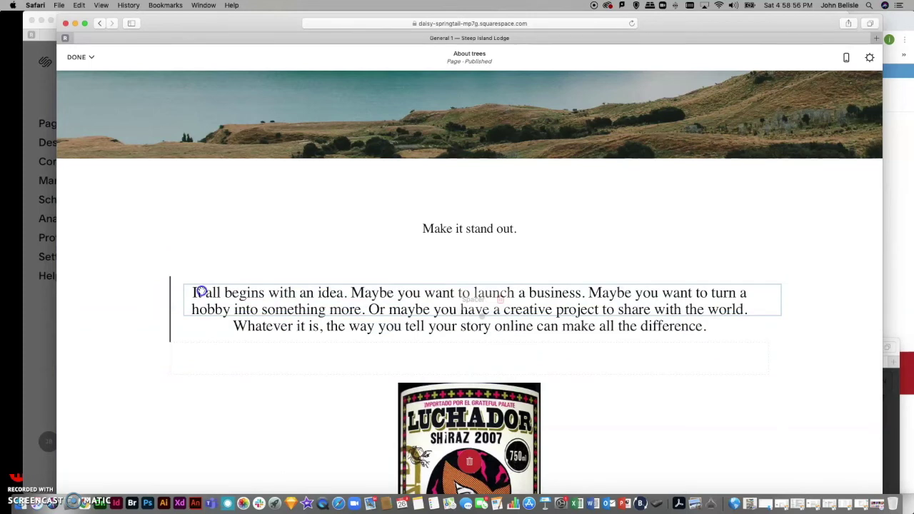
left_click_drag(202, 291, 201, 293)
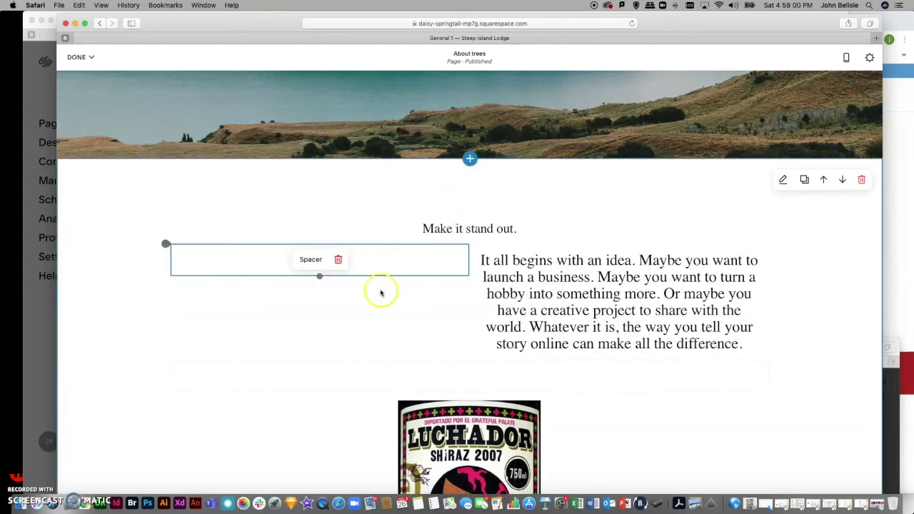
Insert another Spacer block below the intro text row and move it to the right side of the paragraph
left_click_drag(172, 278, 169, 275)
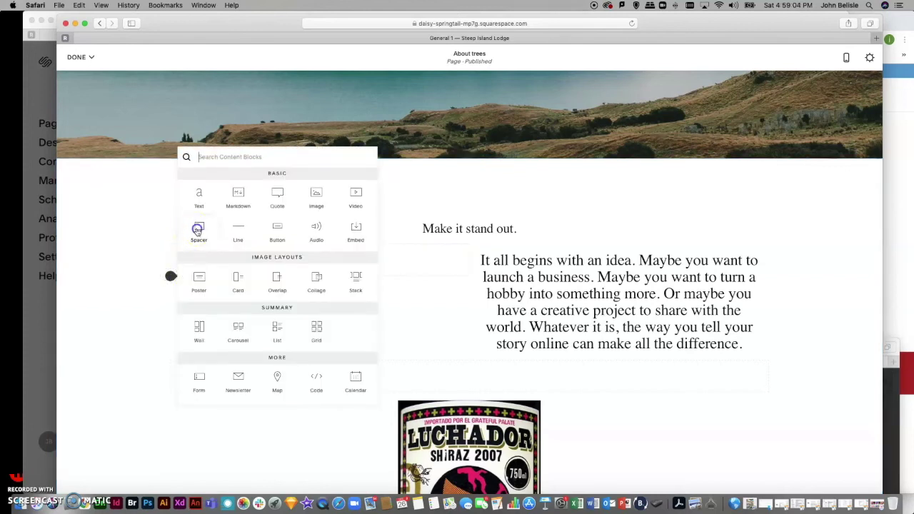
left_click(197, 229)
left_click_drag(181, 290, 748, 281)
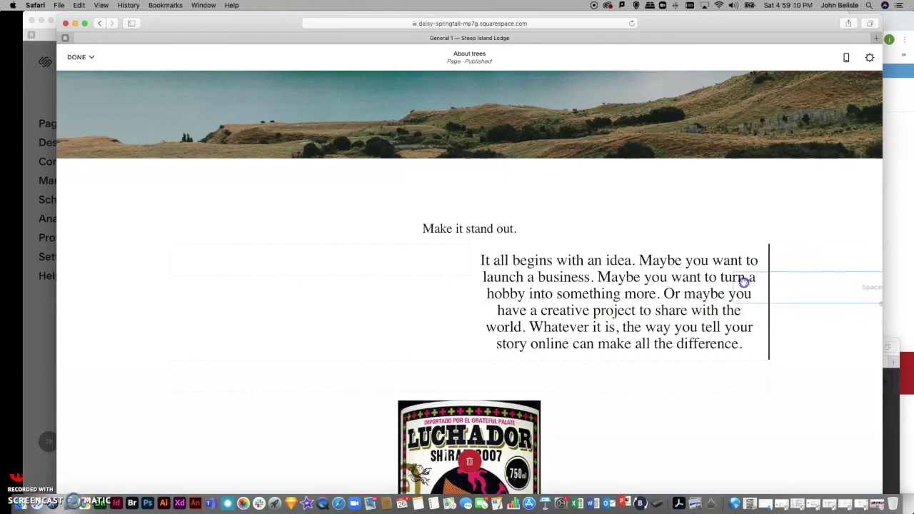
left_click_drag(744, 282, 745, 284)
Narrow the spacers on both sides of the intro paragraph equally so the centred text column becomes wider
scroll(465, 379, "down", 3)
scroll(461, 392, "up", 2)
left_click(277, 222)
left_click(370, 227)
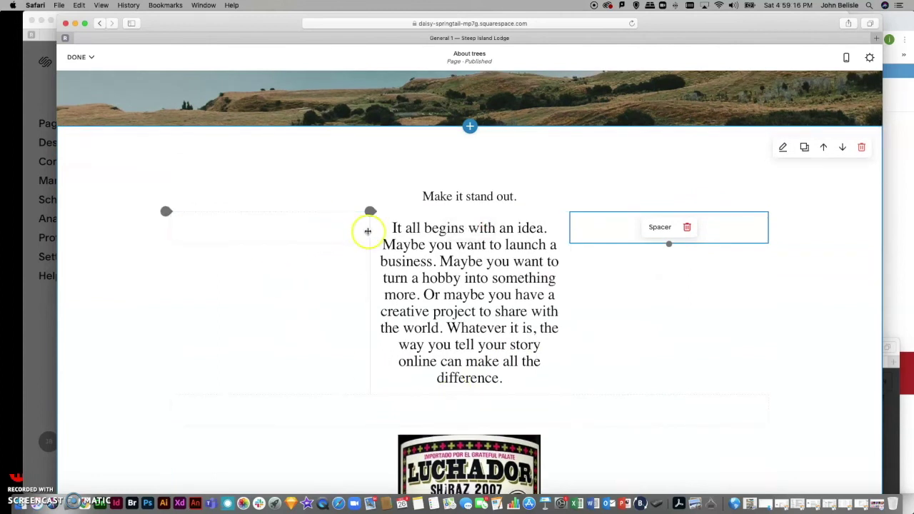
left_click_drag(370, 231, 330, 228)
left_click(572, 227)
left_click_drag(569, 229, 619, 227)
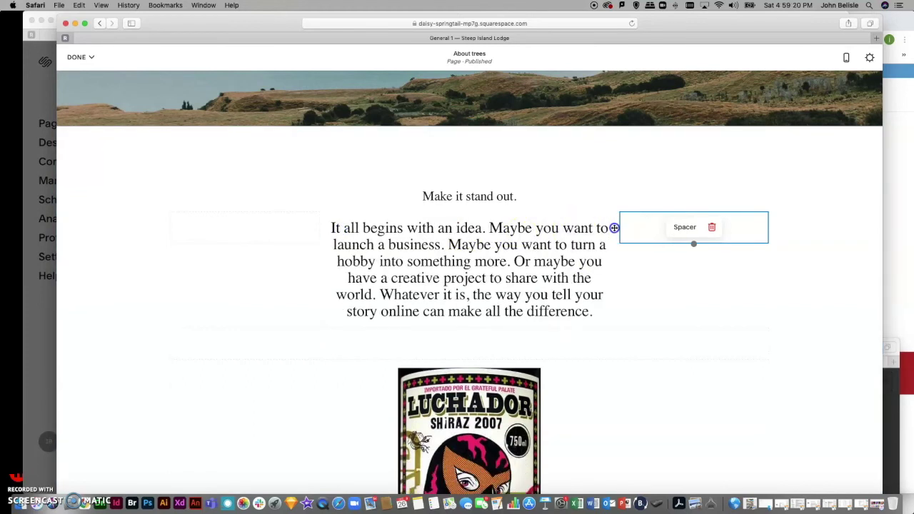
Delete the Luchador label image block below the intro text
scroll(631, 367, "down", 3)
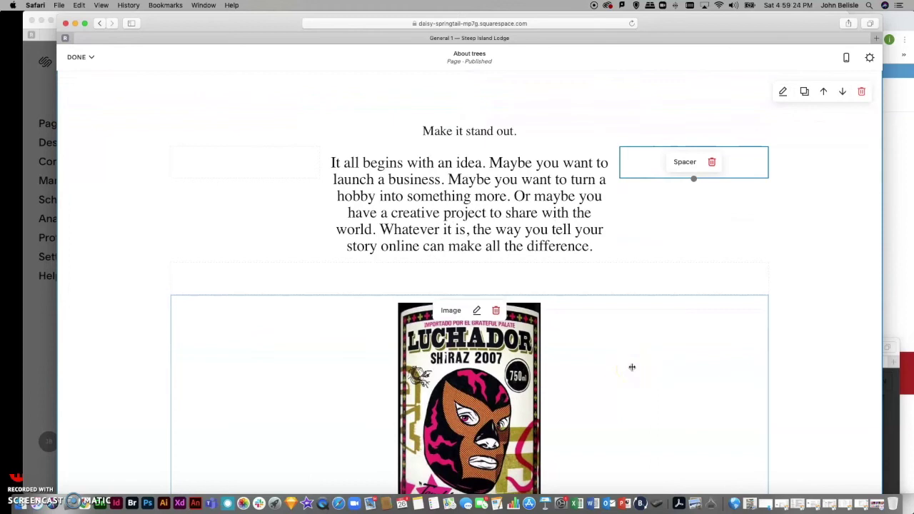
scroll(631, 367, "down", 10)
scroll(632, 367, "up", 8)
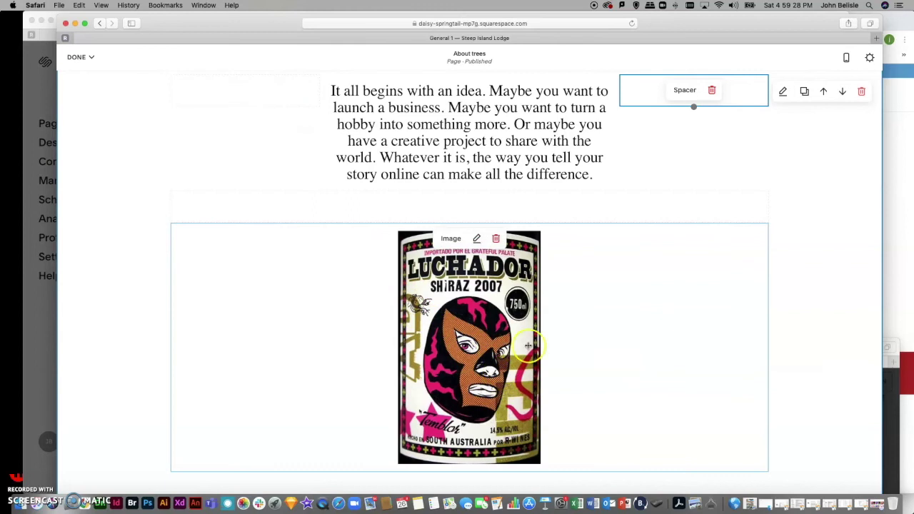
left_click(498, 238)
left_click(540, 242)
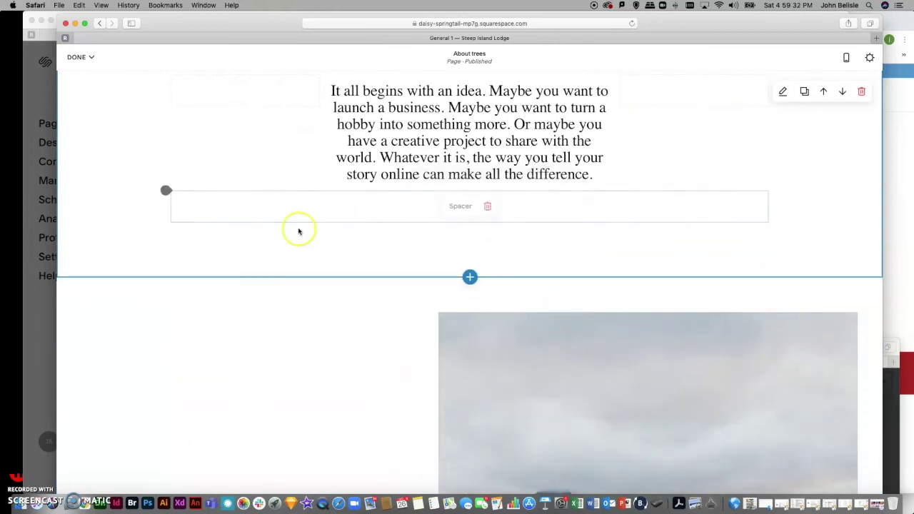
Insert an Image block between the intro text row and the full-width spacer below it
mouse_move(158, 185)
left_mouse_down()
mouse_move(170, 222)
mouse_move(162, 192)
left_mouse_up()
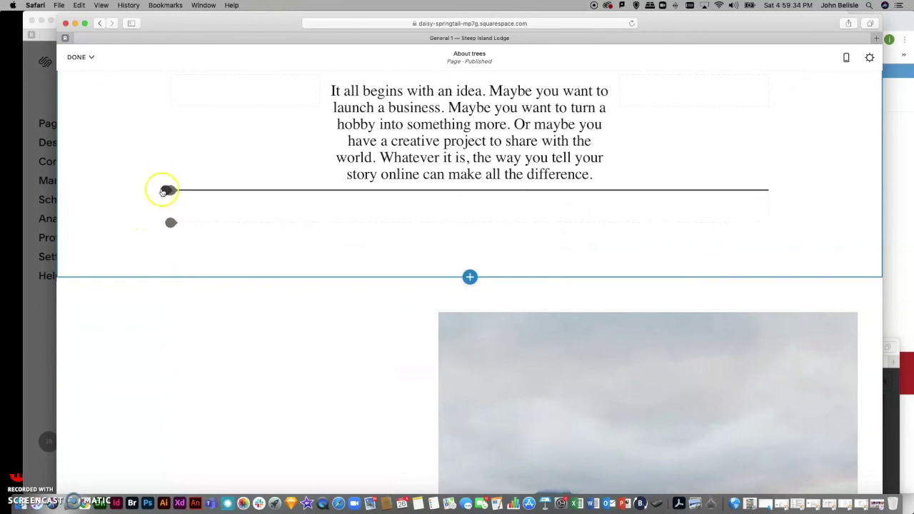
left_click(163, 192)
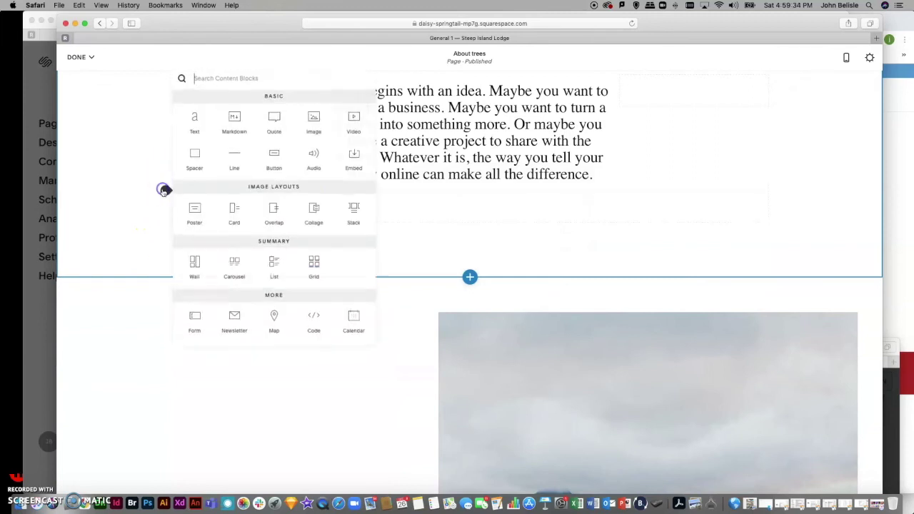
left_click(312, 126)
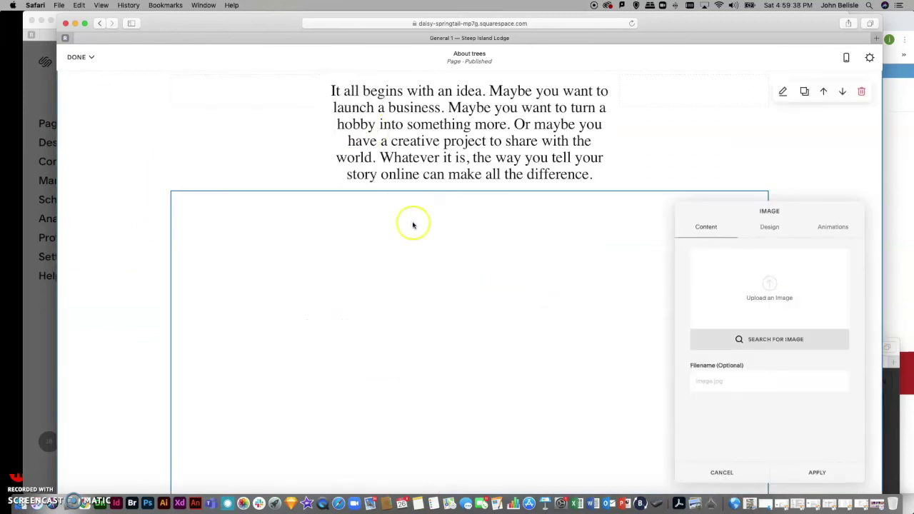
Start an image upload for the new block and open the DEVIL NEW folder on the Desktop
left_click(770, 285)
scroll(241, 214, "down", 5)
left_click(229, 239)
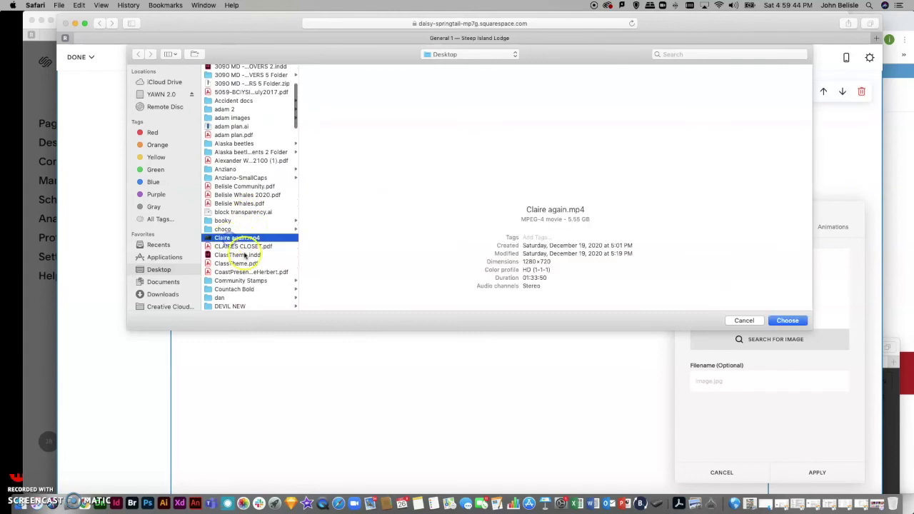
scroll(243, 253, "down", 3)
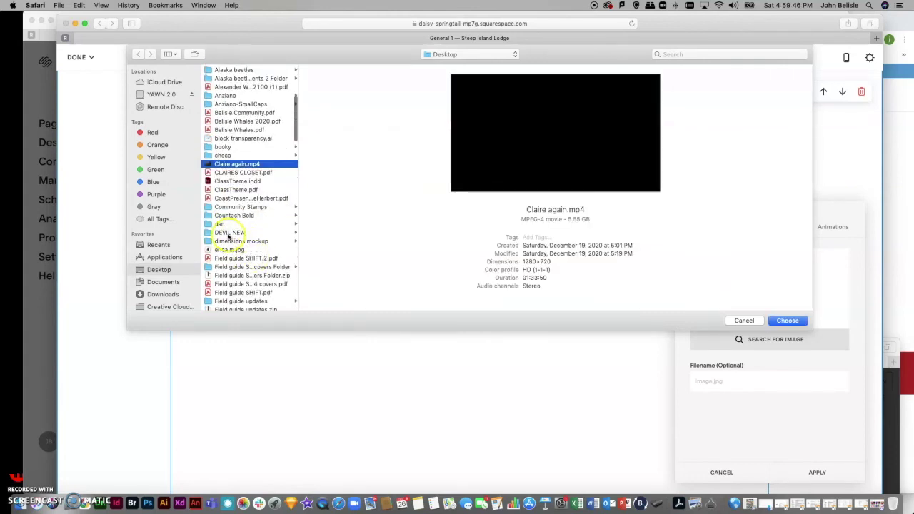
left_click(230, 233)
Preview several PNG files in the DEVIL NEW folder and upload Hells gate 4-04.png into the image block
left_click(338, 105)
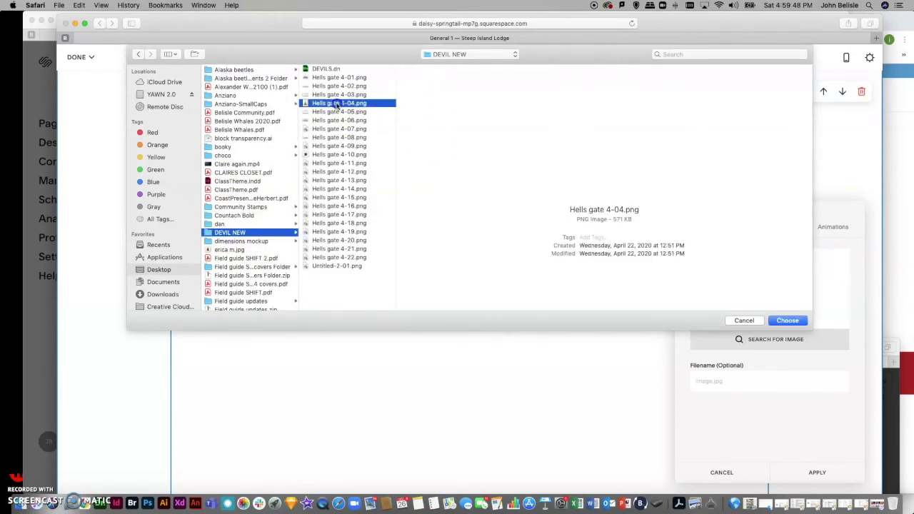
left_click(325, 214)
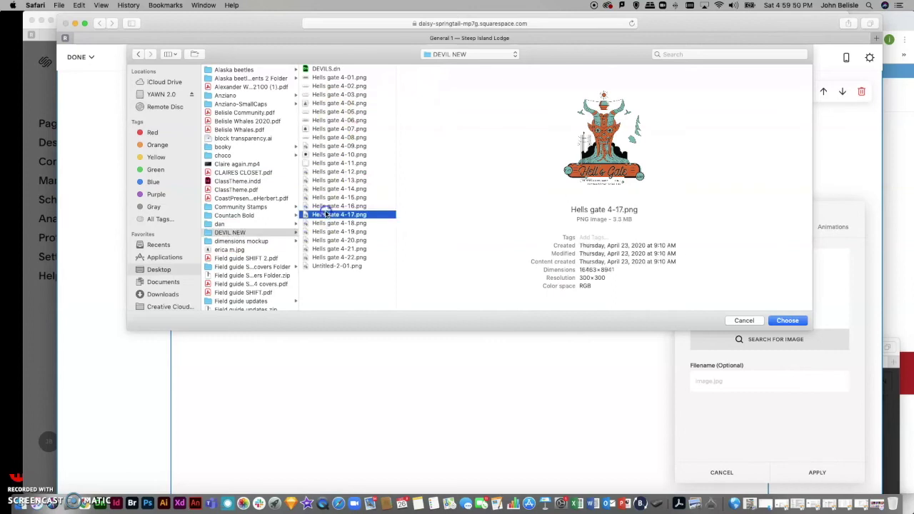
left_click(325, 266)
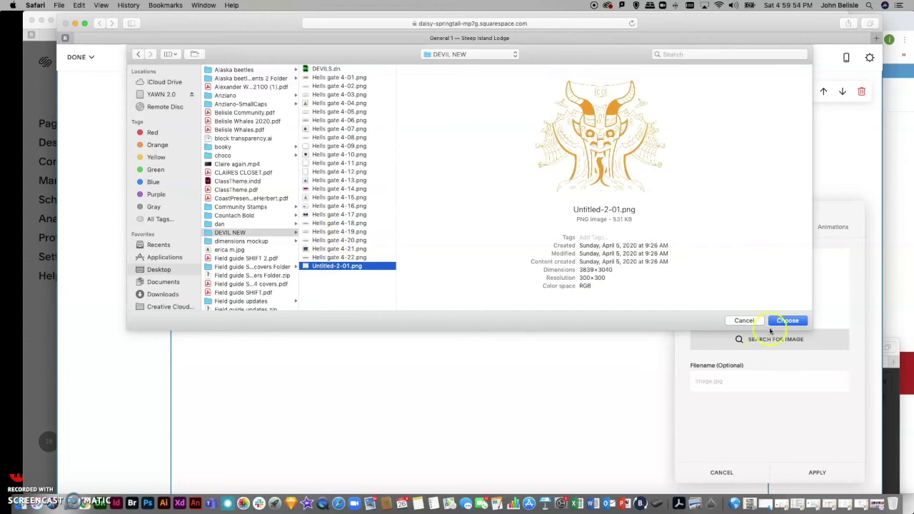
left_click(347, 78)
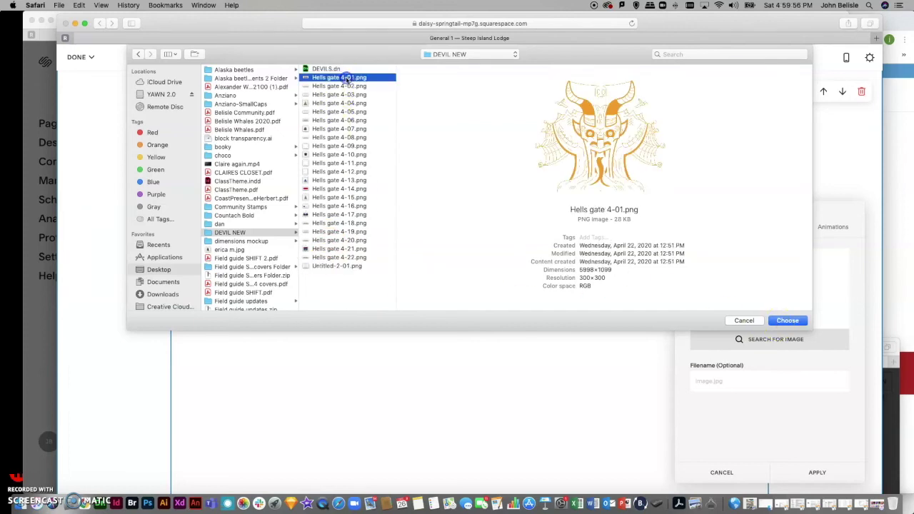
left_click(339, 86)
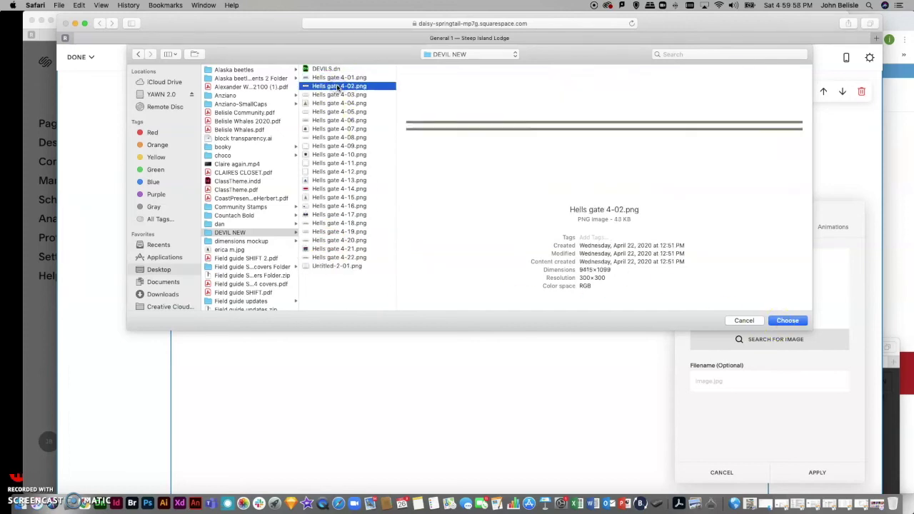
left_click(339, 95)
left_click(340, 104)
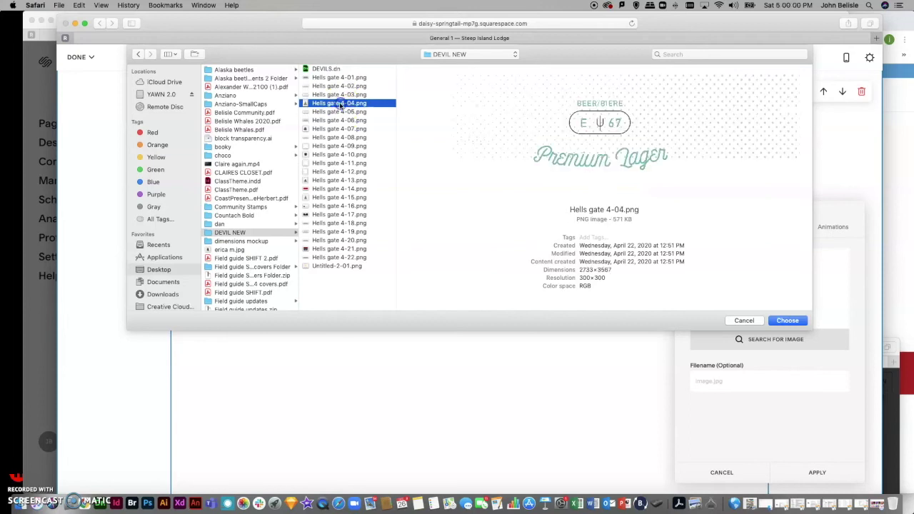
left_click(788, 320)
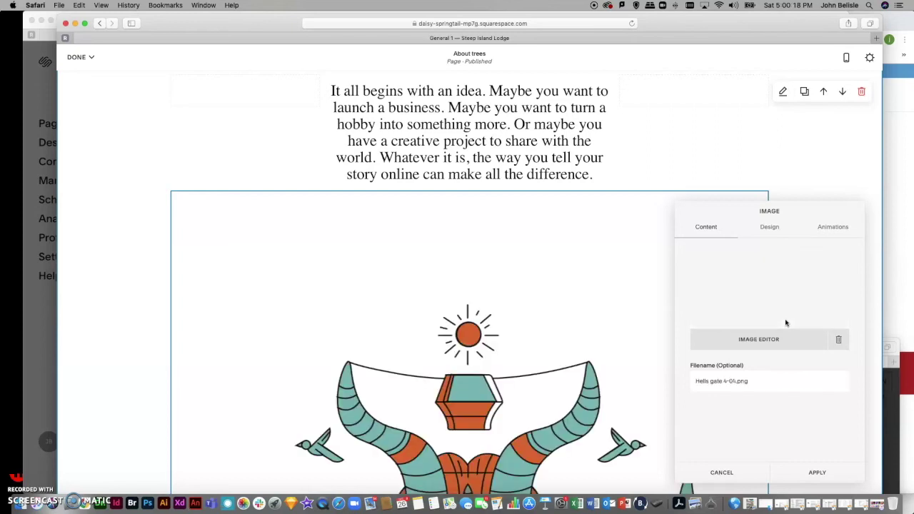
Look over the uploaded Hell's Gate image in its block from top to caption area
scroll(526, 363, "down", 10)
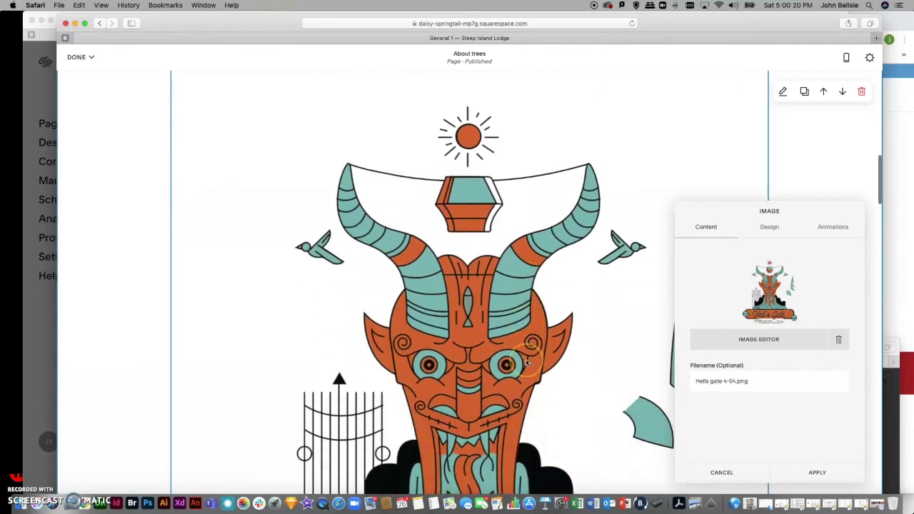
scroll(526, 363, "down", 5)
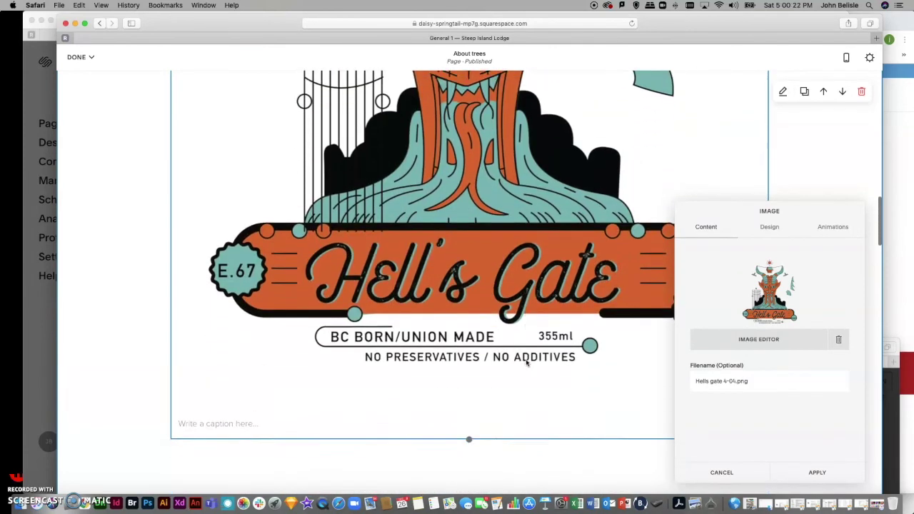
scroll(527, 363, "up", 5)
scroll(526, 363, "up", 3)
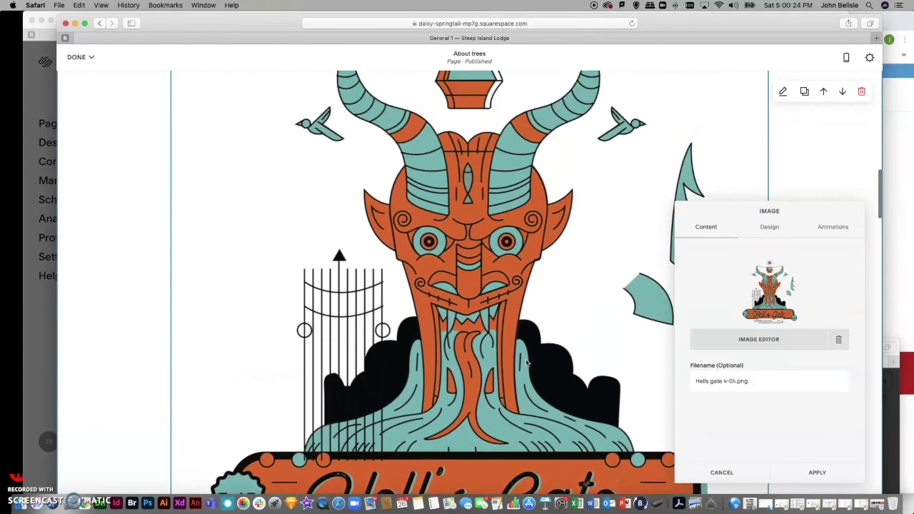
left_click(811, 482)
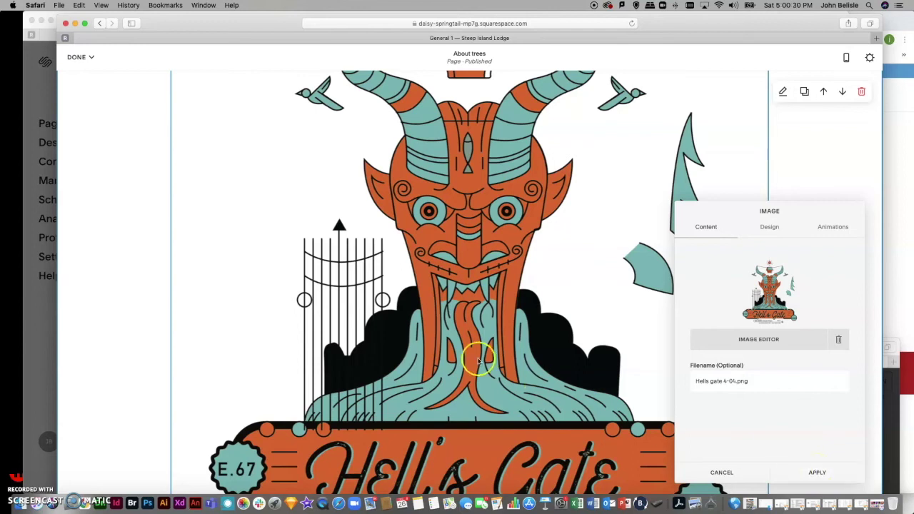
scroll(477, 363, "up", 8)
scroll(477, 363, "down", 12)
scroll(477, 361, "down", 5)
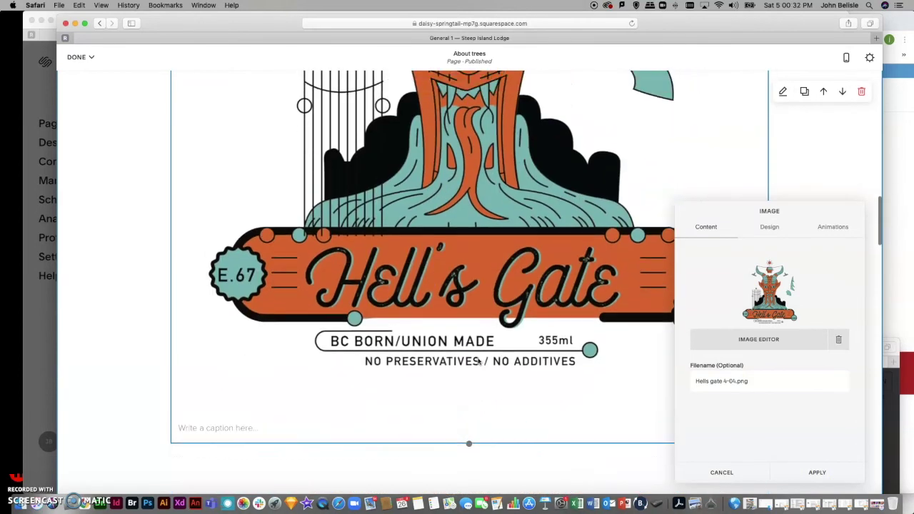
scroll(477, 357, "up", 6)
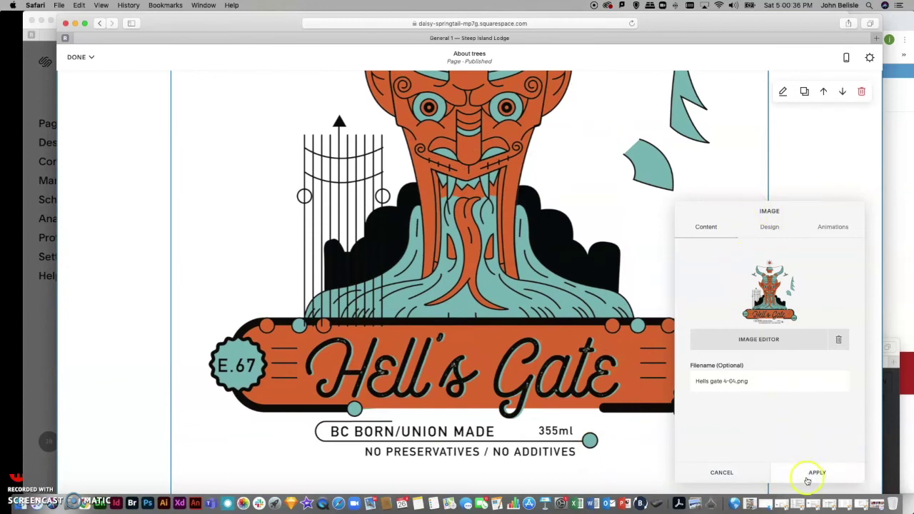
Examine the image block's design options, including layouts, caption placement, stretch, lightbox and clickthrough URL
left_click(769, 227)
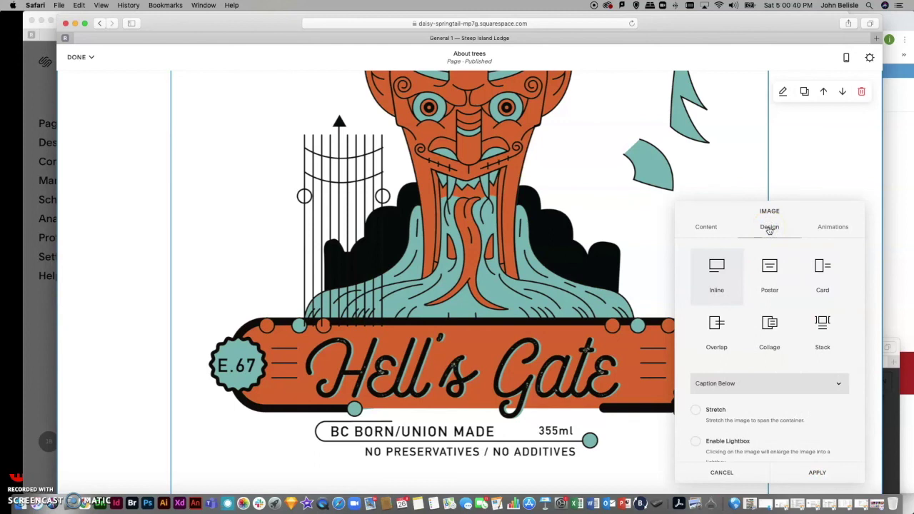
left_click(710, 329)
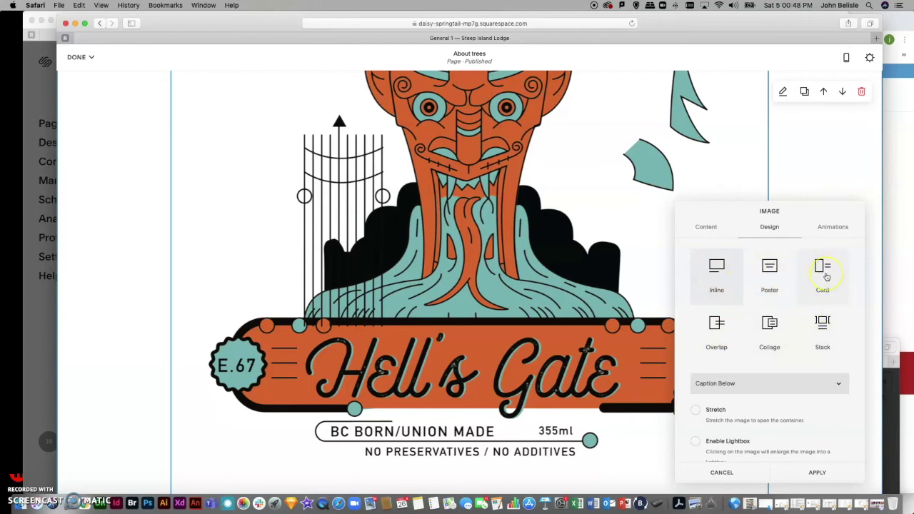
scroll(806, 340, "down", 2)
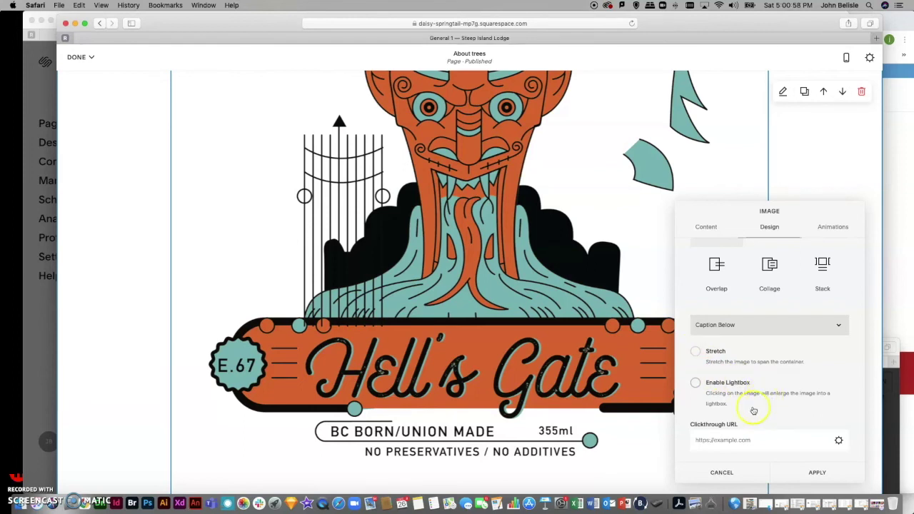
Set the Hell's Gate image block's animation to Fade In
left_click(830, 229)
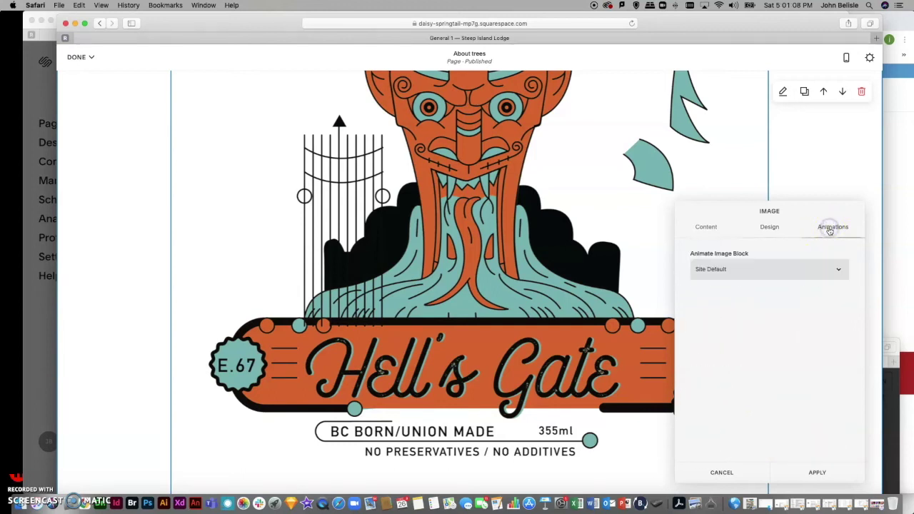
left_click(726, 274)
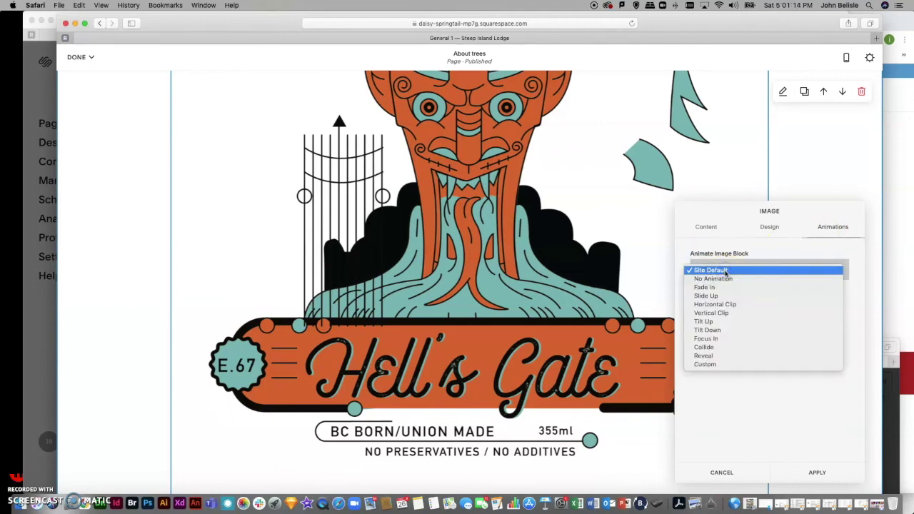
left_click(722, 290)
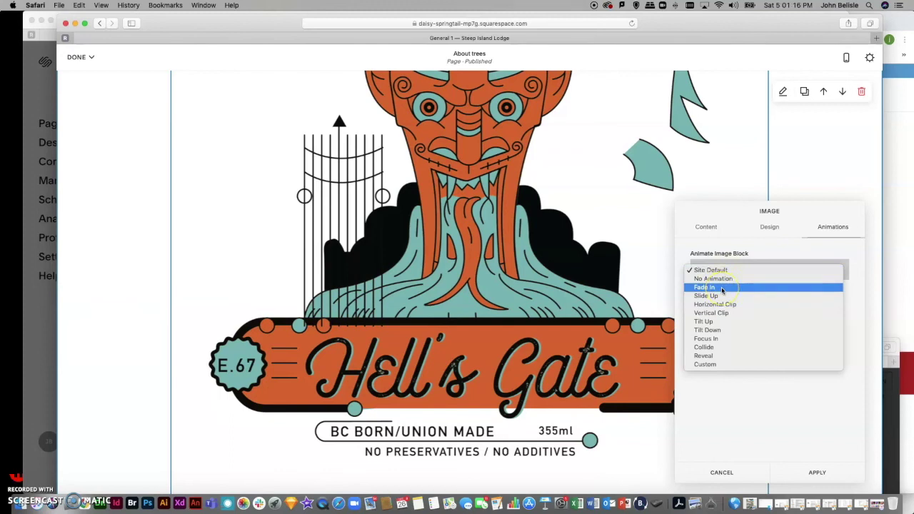
left_click(722, 289)
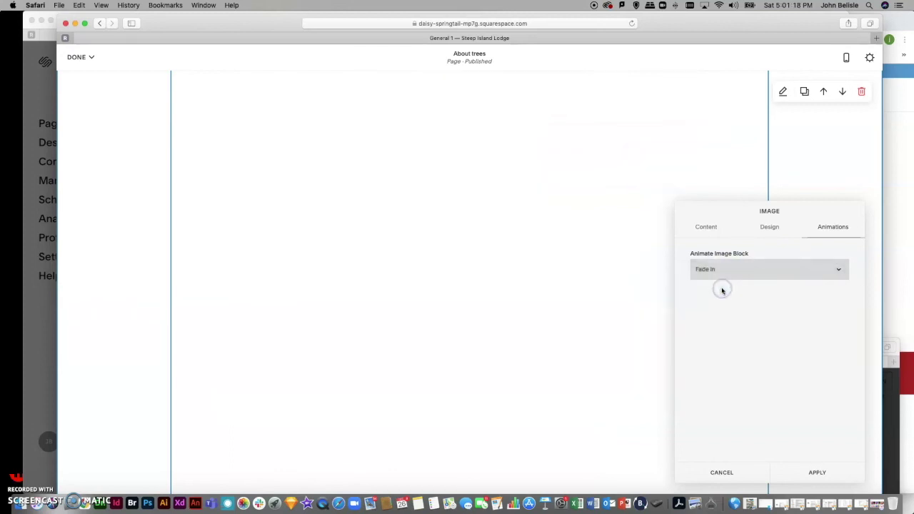
Change the Hell's Gate image block's animation to Slide Up and apply the image settings
left_click(719, 282)
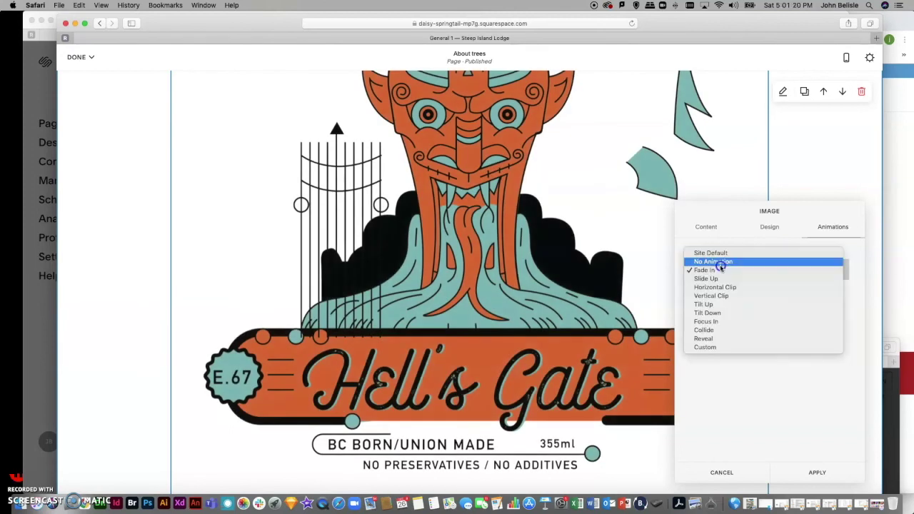
left_click(719, 280)
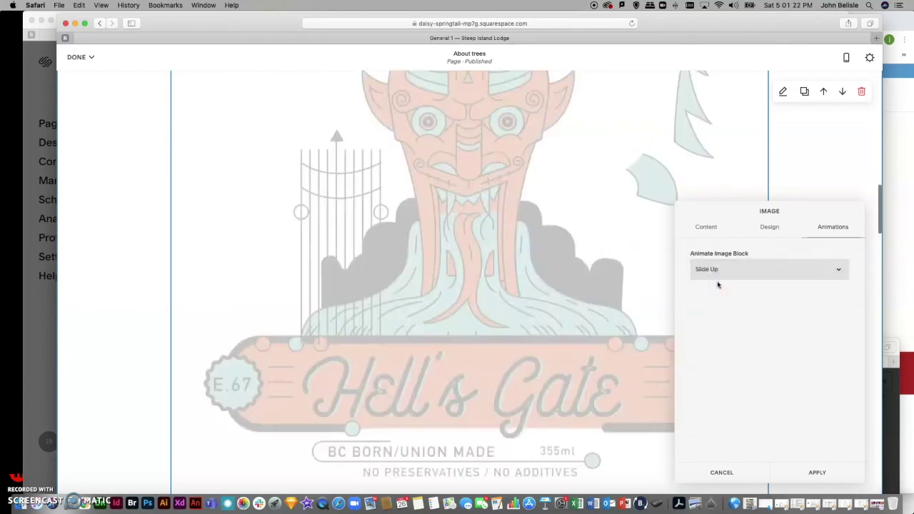
left_click(708, 267)
left_click(799, 427)
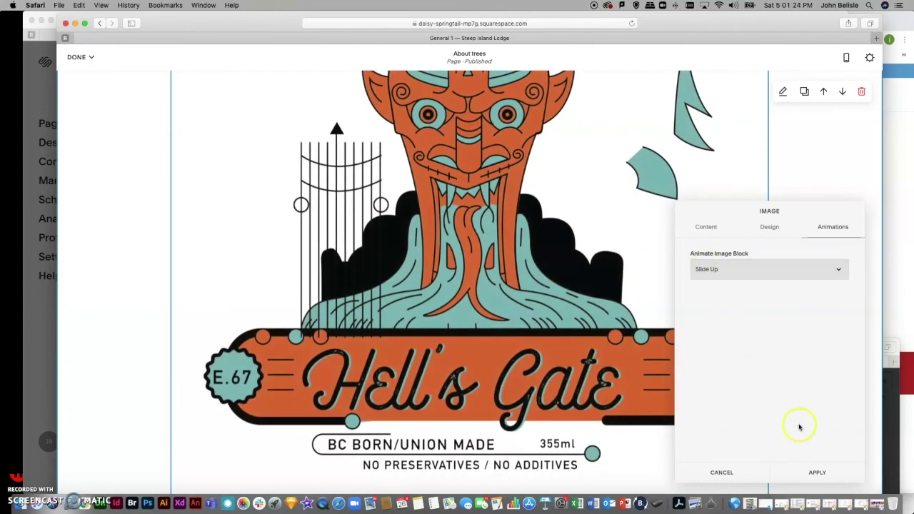
left_click(818, 472)
Insert a full-width Spacer block between the intro text and the Hell's Gate image
scroll(515, 301, "up", 4)
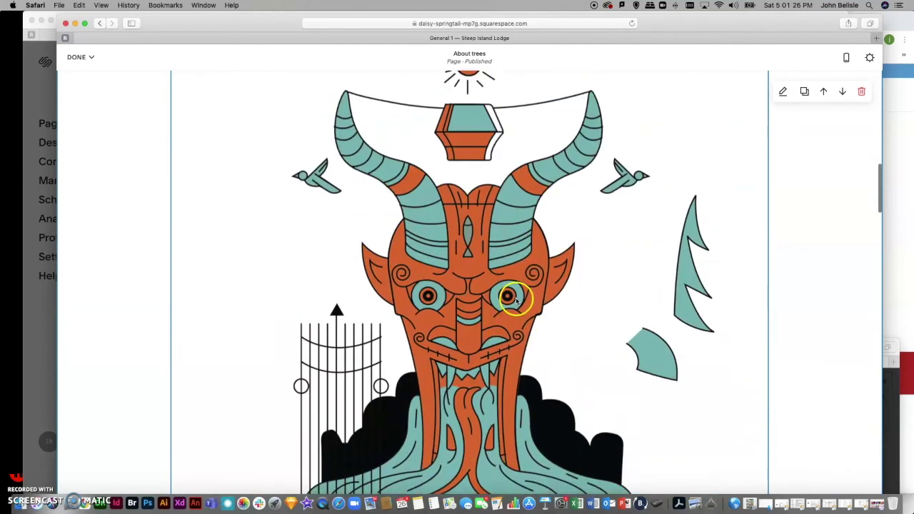
scroll(517, 303, "up", 5)
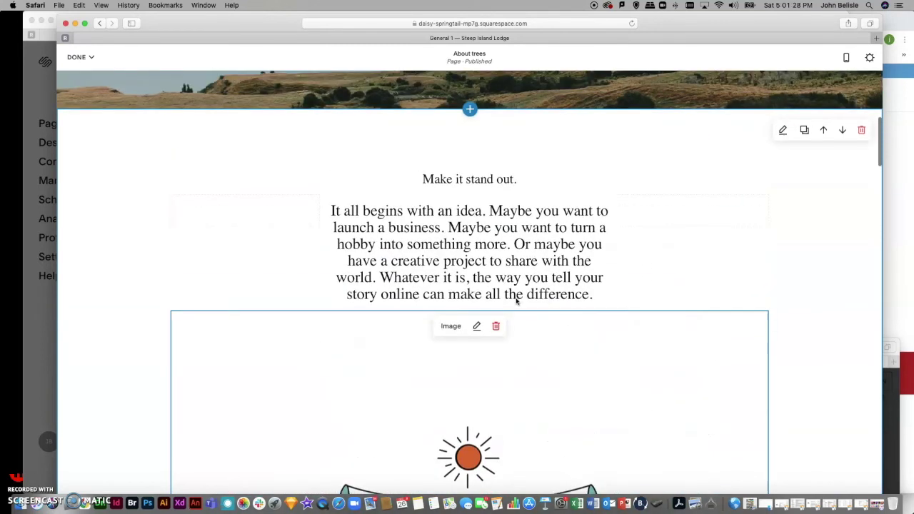
left_click(169, 267)
left_click_drag(169, 267, 166, 267)
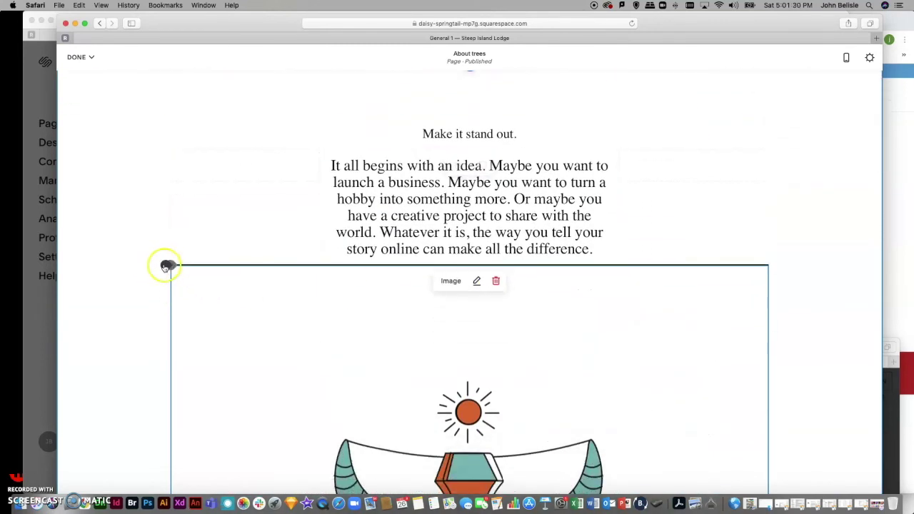
left_click(167, 265)
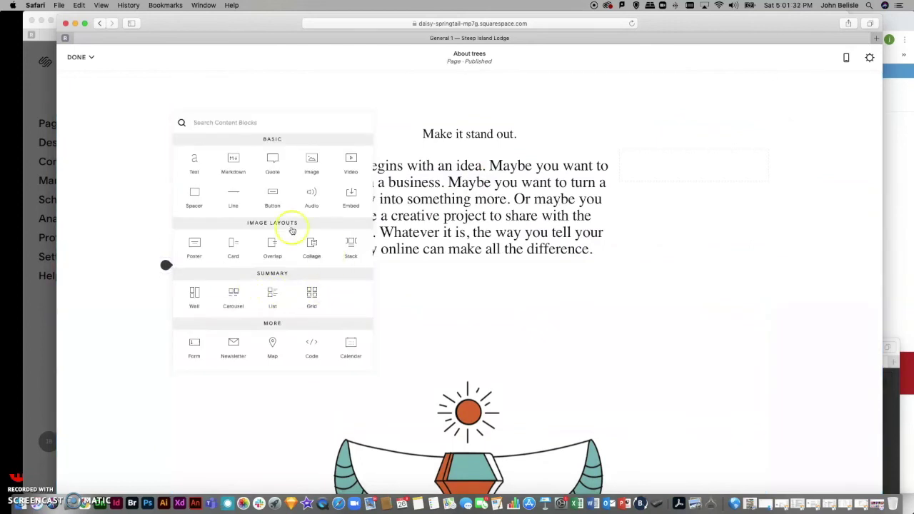
left_click(177, 205)
Move the new spacer to the left side of the Hell's Gate image so they sit in two columns
scroll(407, 356, "down", 2)
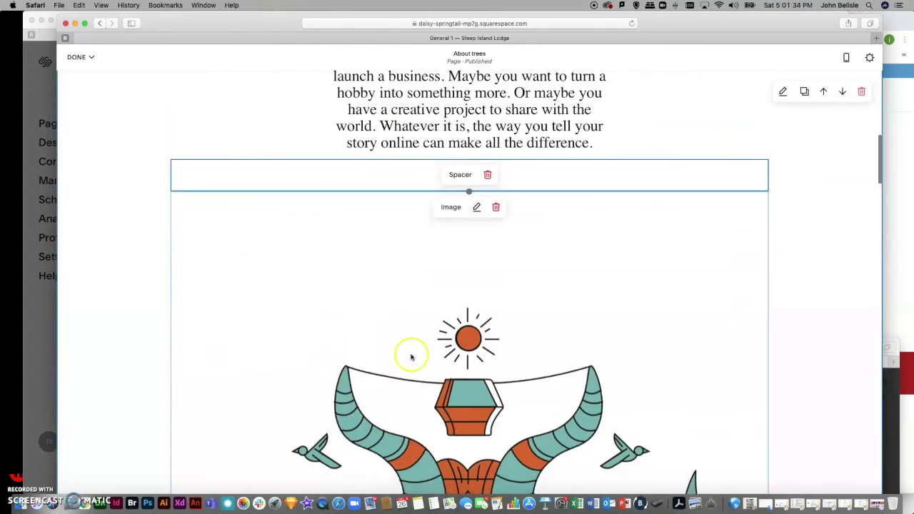
left_click_drag(184, 161, 270, 380)
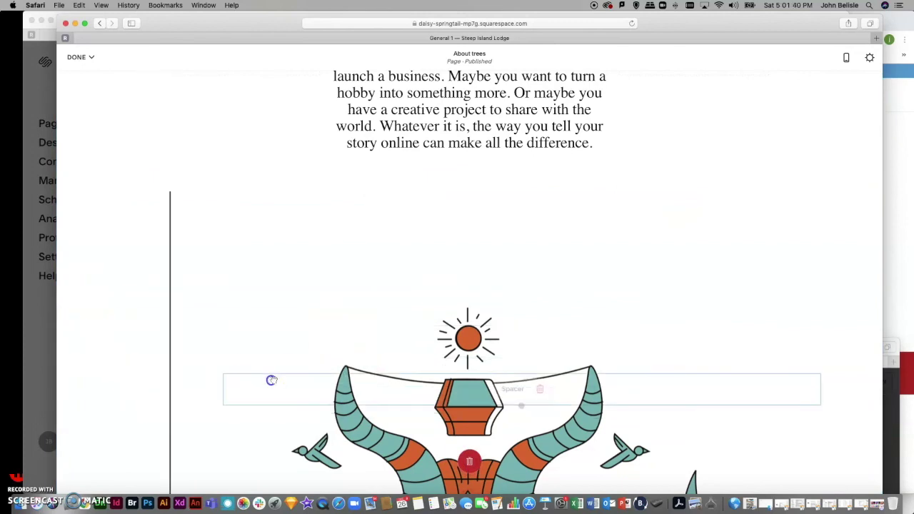
left_click_drag(271, 380, 271, 379)
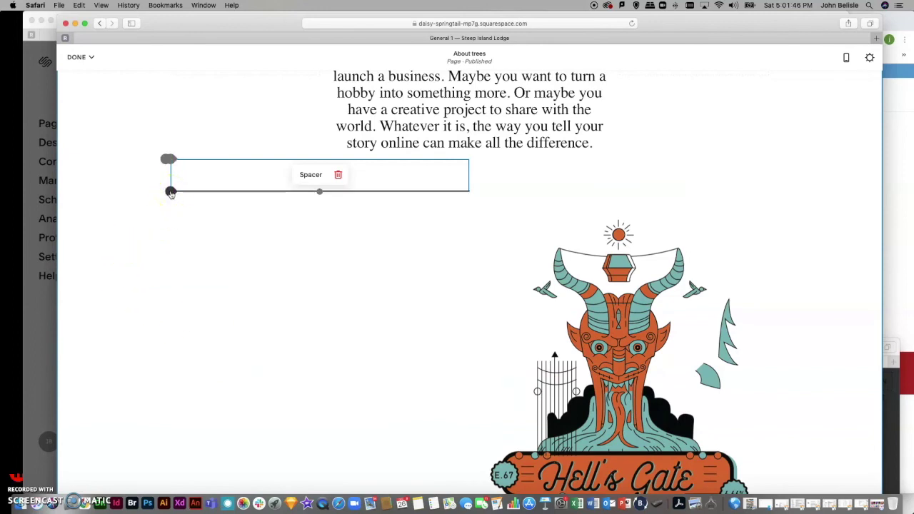
Insert a second Spacer block below the left one and move it to the right side of the Hell's Gate image
left_click(170, 192)
left_click(198, 158)
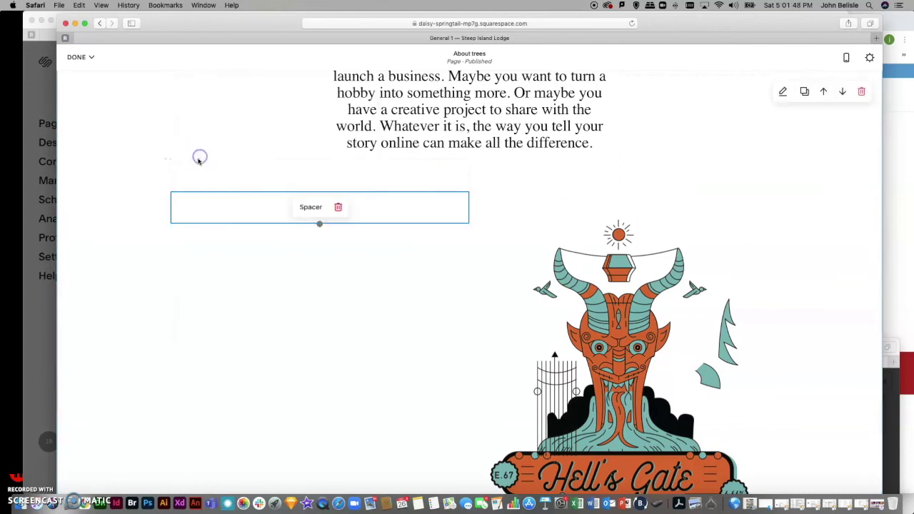
left_click_drag(478, 277, 707, 247)
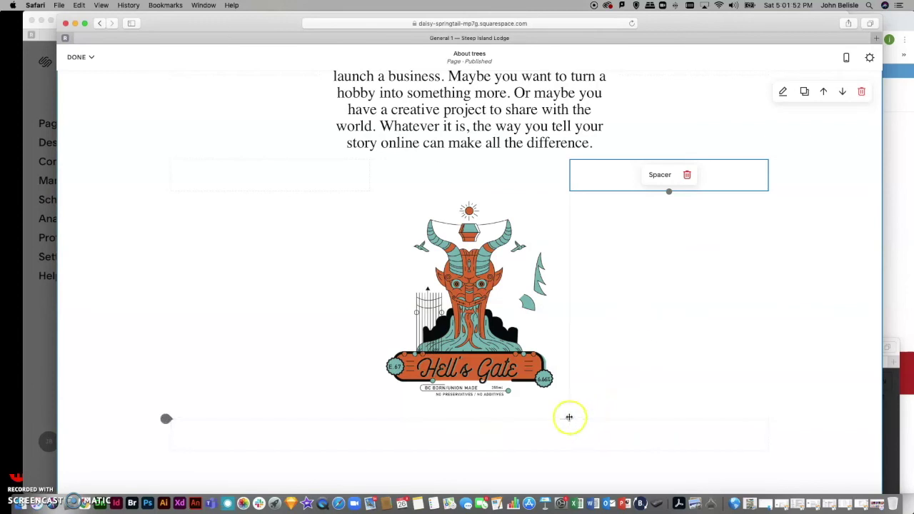
Review the About trees page layout from the site header and banner through the image row to the lower sections
scroll(645, 350, "up", 4)
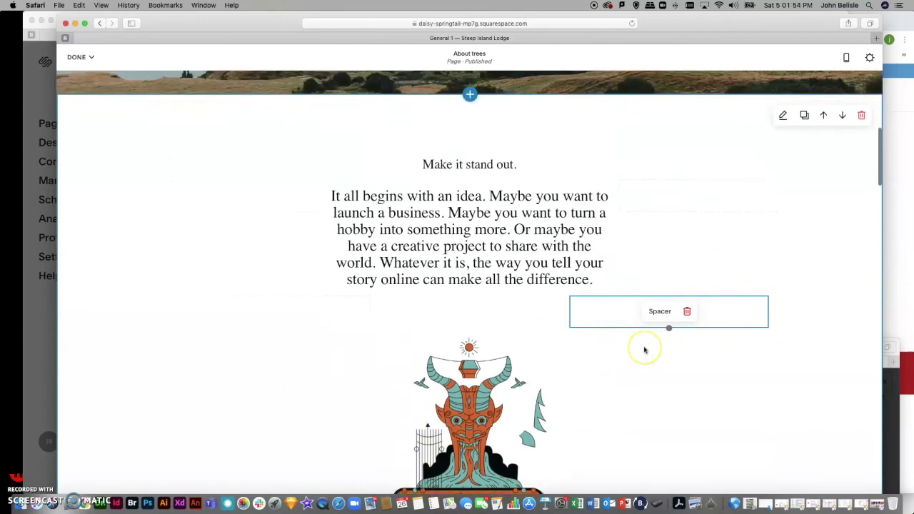
scroll(645, 349, "down", 3)
scroll(598, 361, "down", 3)
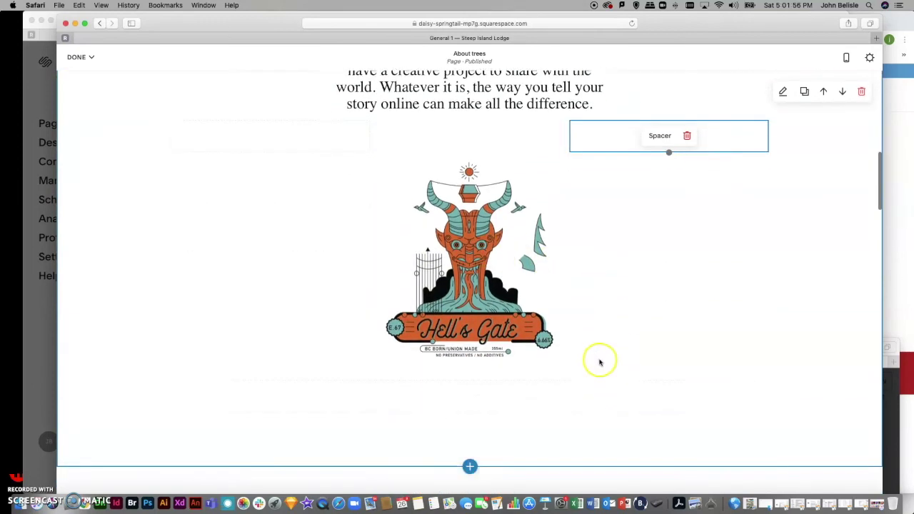
scroll(468, 300, "up", 5)
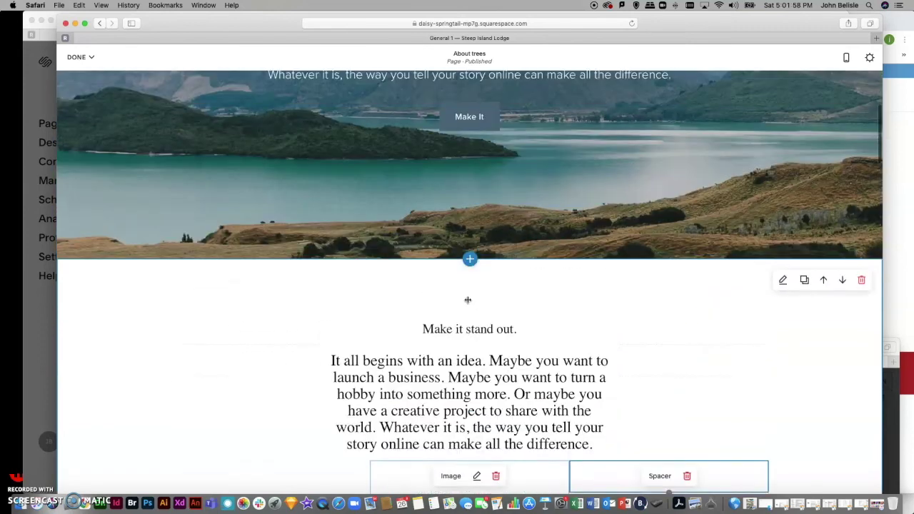
scroll(468, 300, "down", 4)
scroll(468, 300, "down", 10)
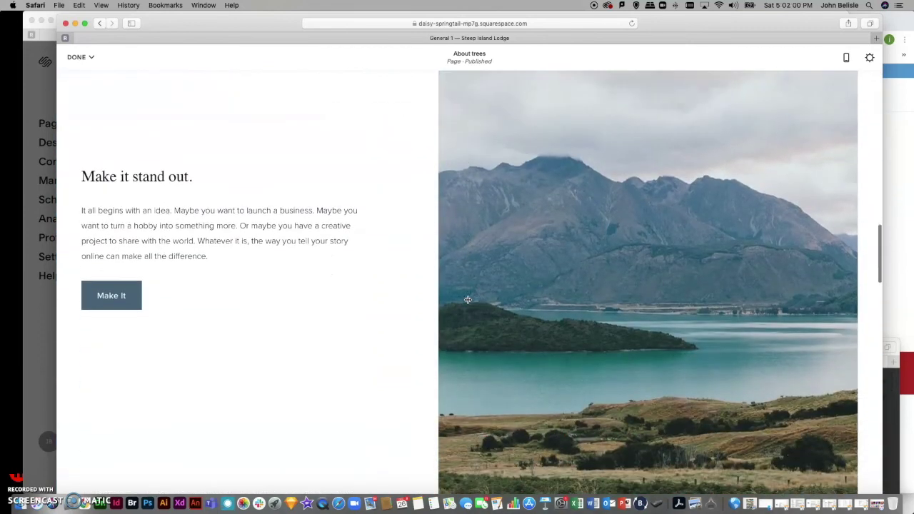
scroll(468, 300, "up", 12)
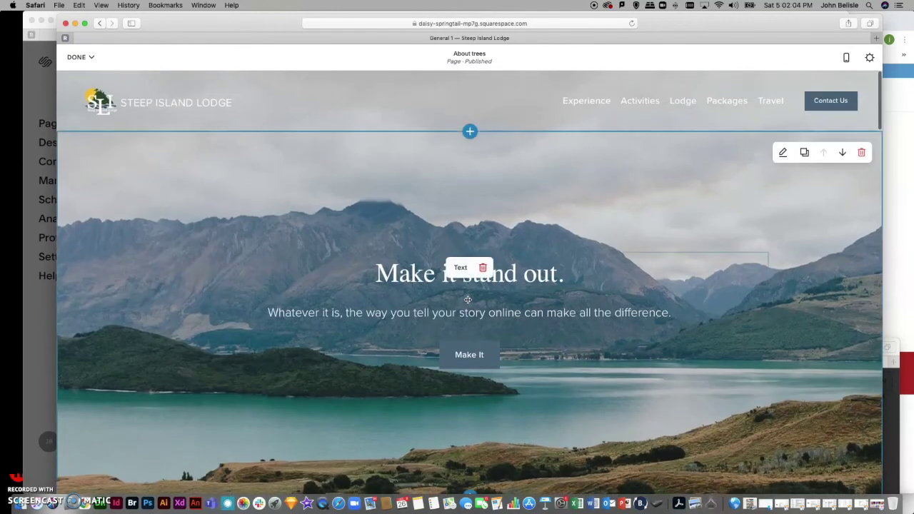
scroll(468, 300, "down", 10)
scroll(493, 396, "down", 5)
scroll(494, 402, "down", 15)
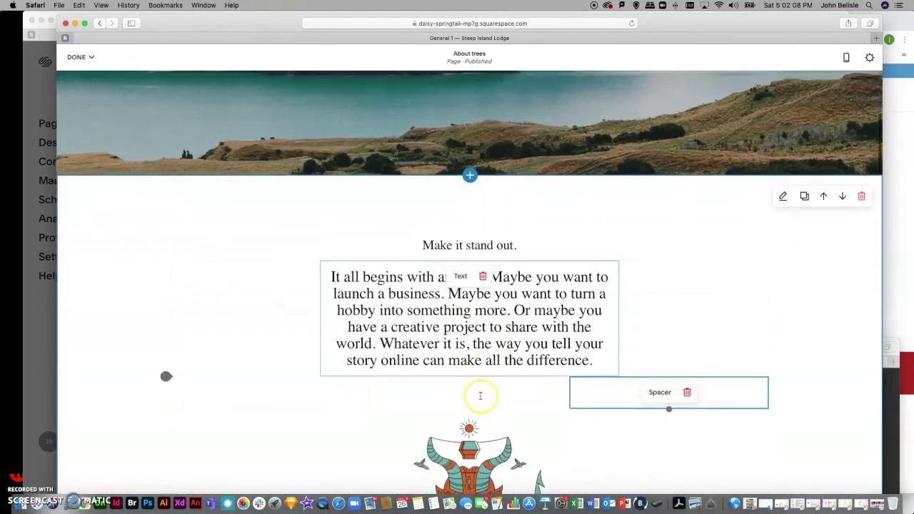
scroll(481, 396, "down", 15)
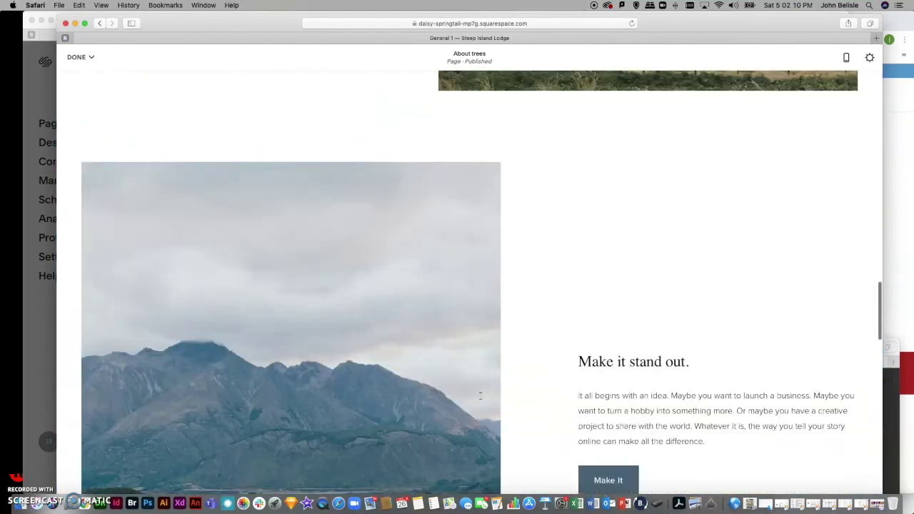
scroll(480, 395, "up", 20)
scroll(481, 400, "up", 20)
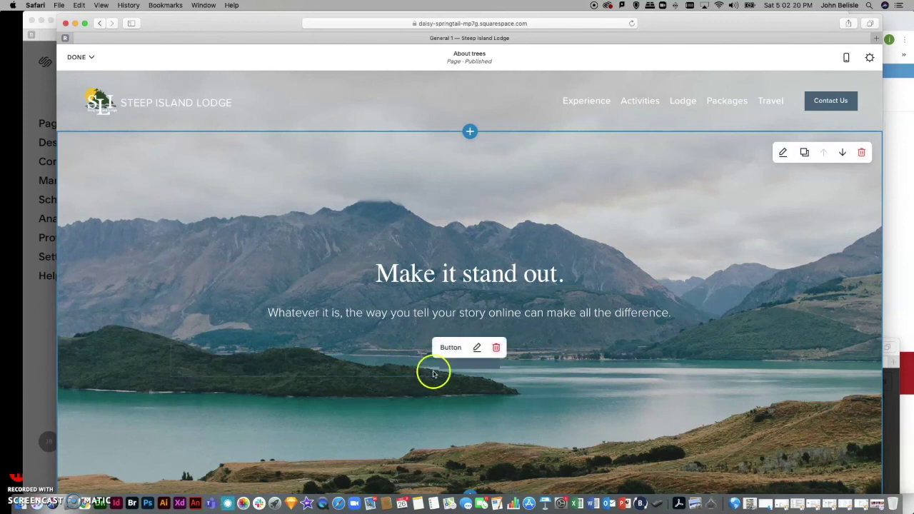
scroll(433, 371, "down", 2)
scroll(433, 371, "up", 2)
mouse_move(139, 97)
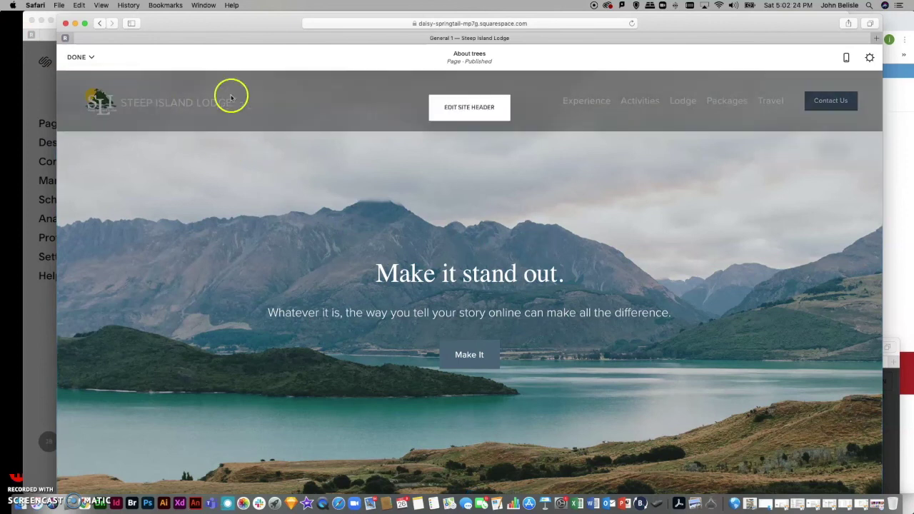
scroll(353, 289, "down", 6)
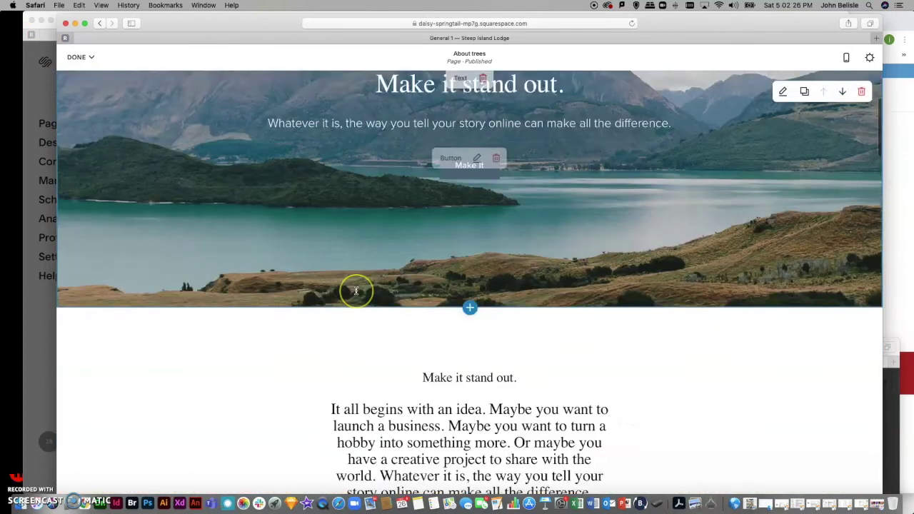
Exit editing of the About trees page and discard all its unsaved changes
scroll(356, 294, "up", 6)
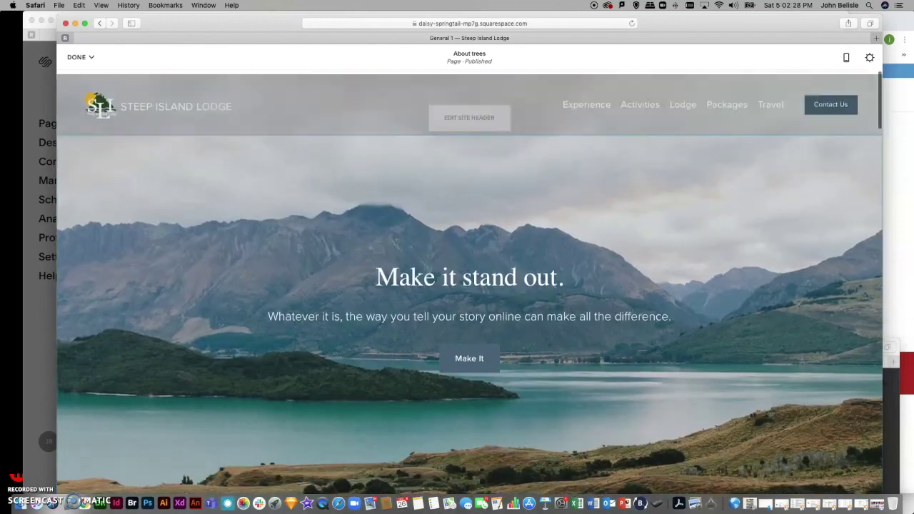
left_click(84, 64)
left_click(91, 92)
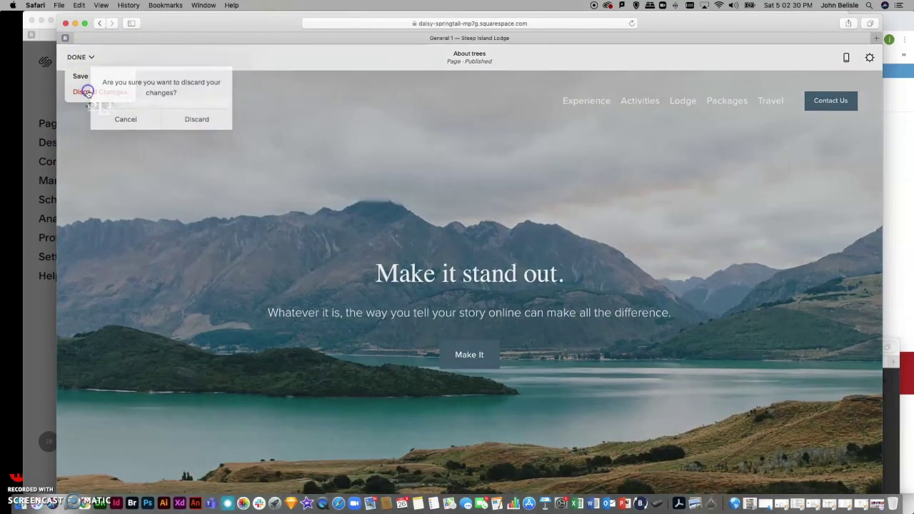
left_click(190, 119)
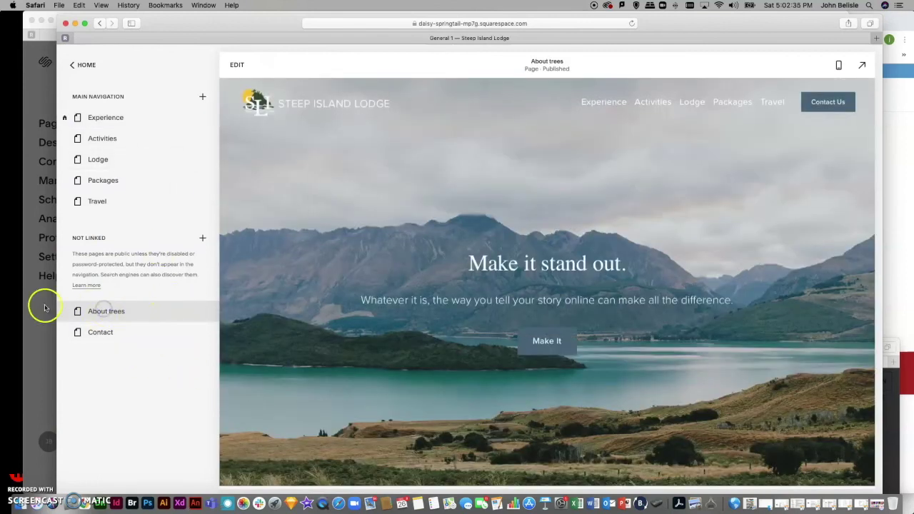
Delete the About trees page from the Not Linked pages and confirm the removal
mouse_move(64, 314)
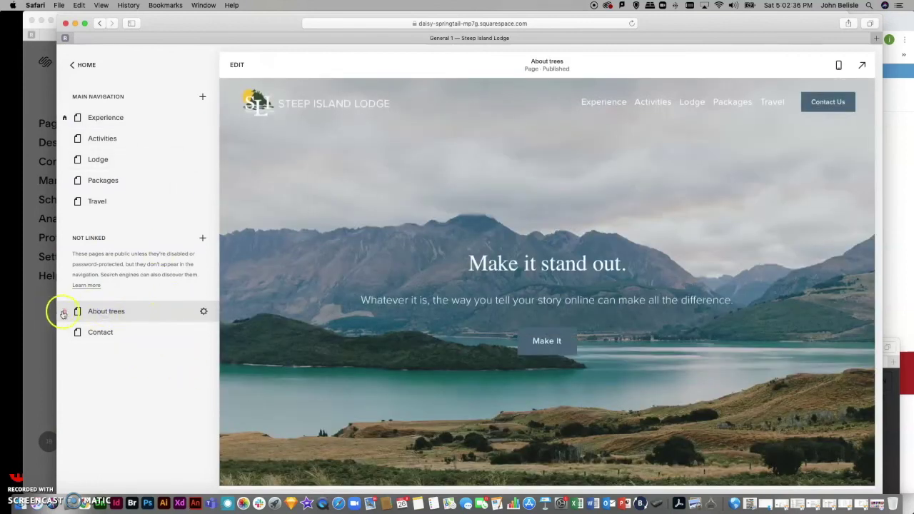
left_click(64, 314)
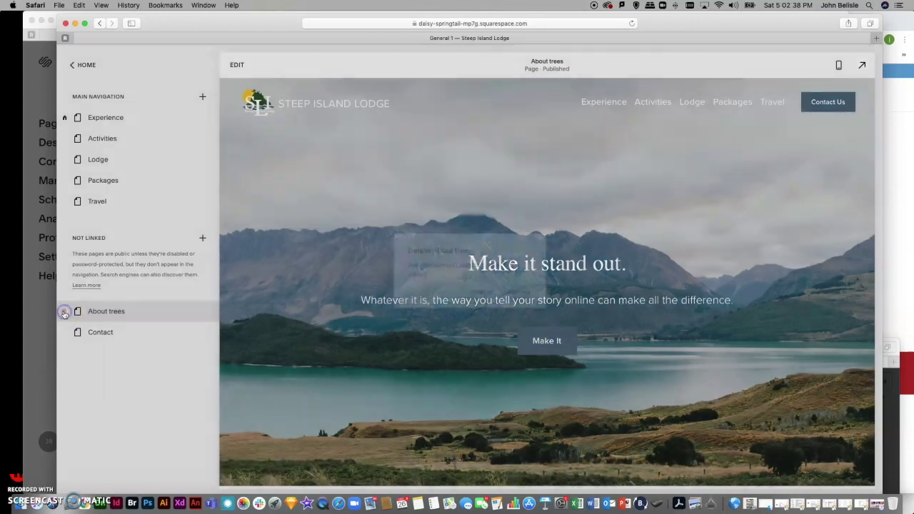
left_click(520, 294)
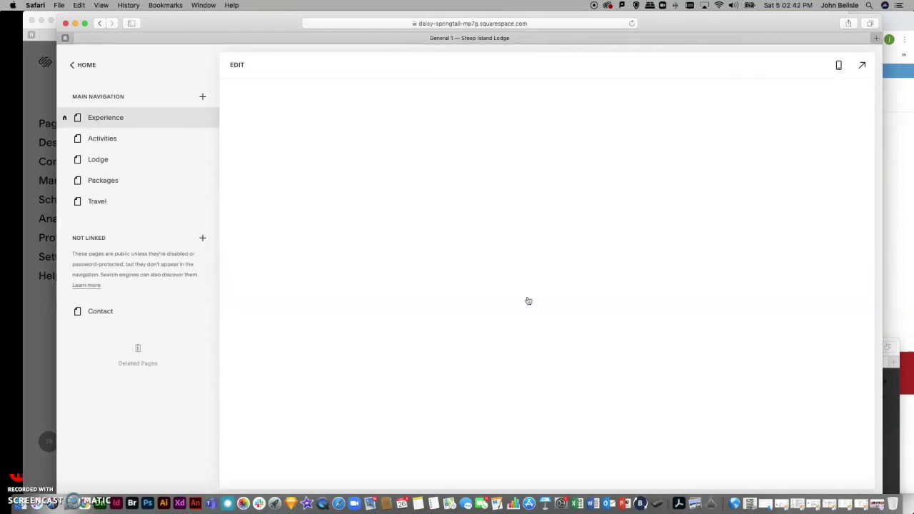
Look through the Experience page, then go to the squarespace.com home page in the same browser tab
scroll(625, 328, "down", 3)
scroll(617, 321, "down", 10)
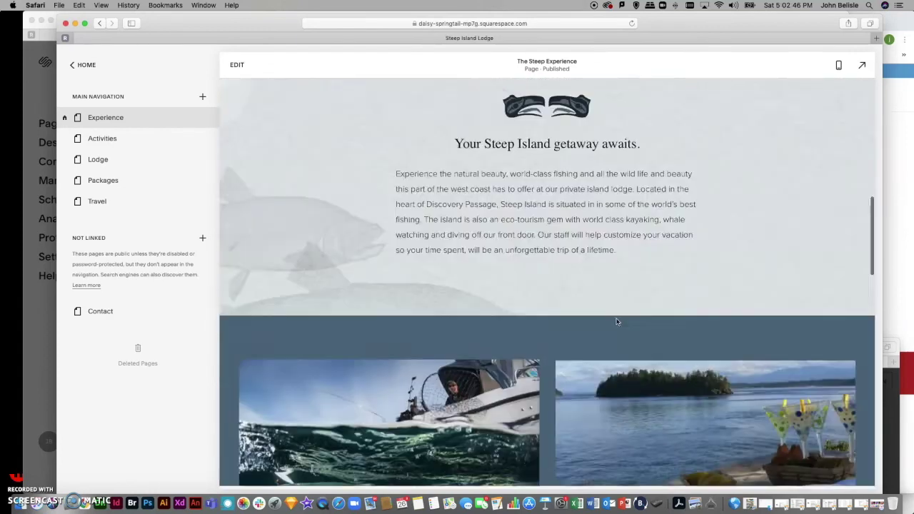
scroll(618, 321, "up", 15)
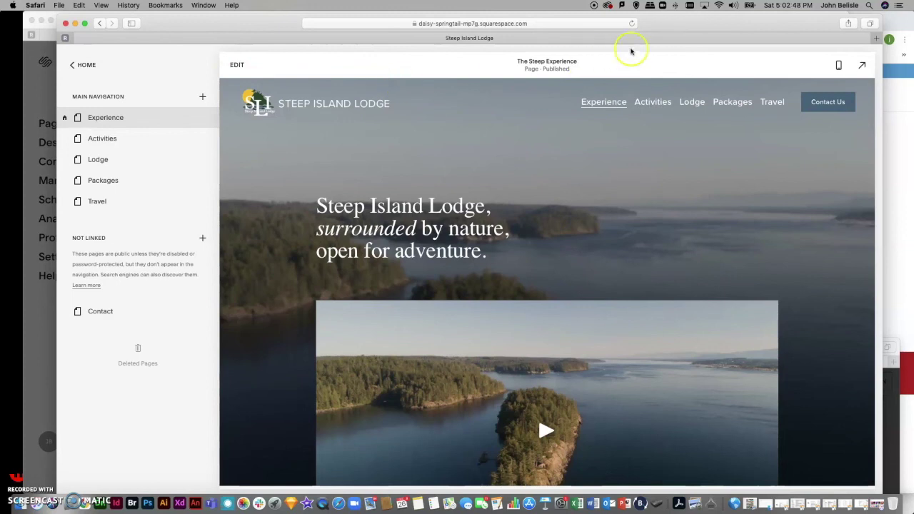
left_click(555, 24)
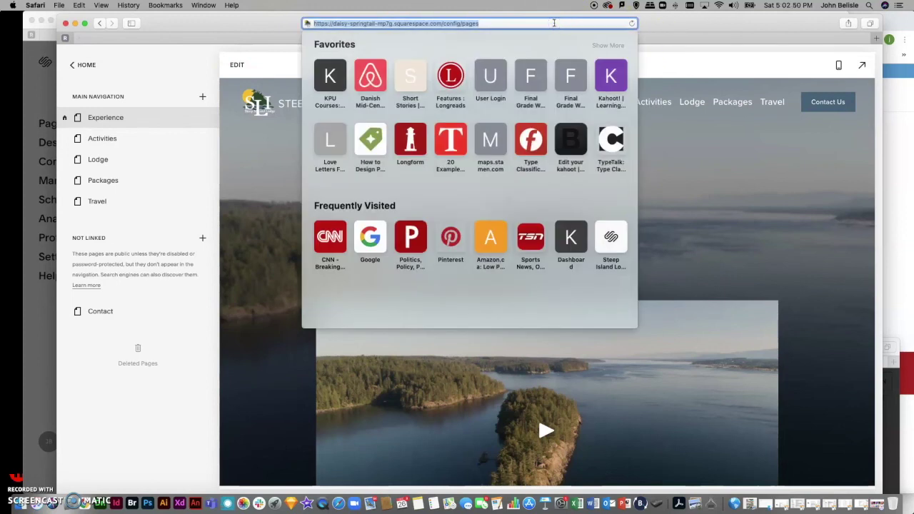
type("sq")
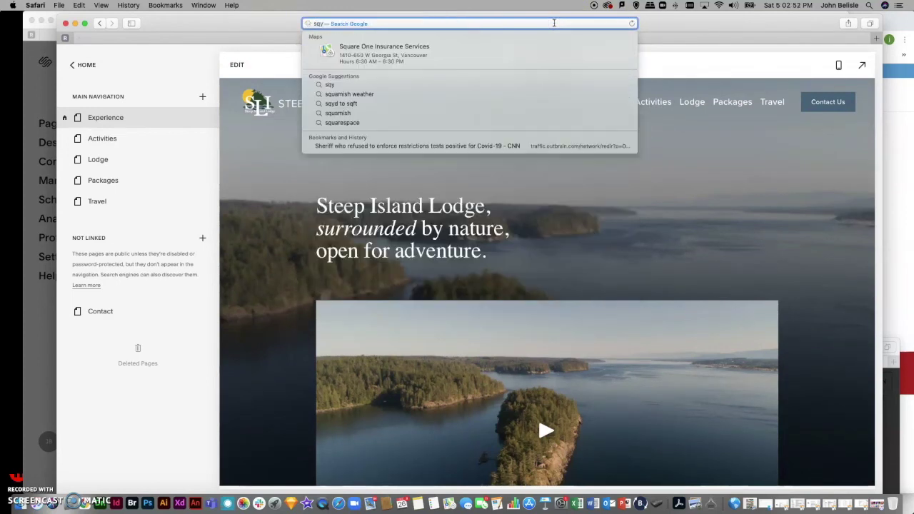
left_click(372, 48)
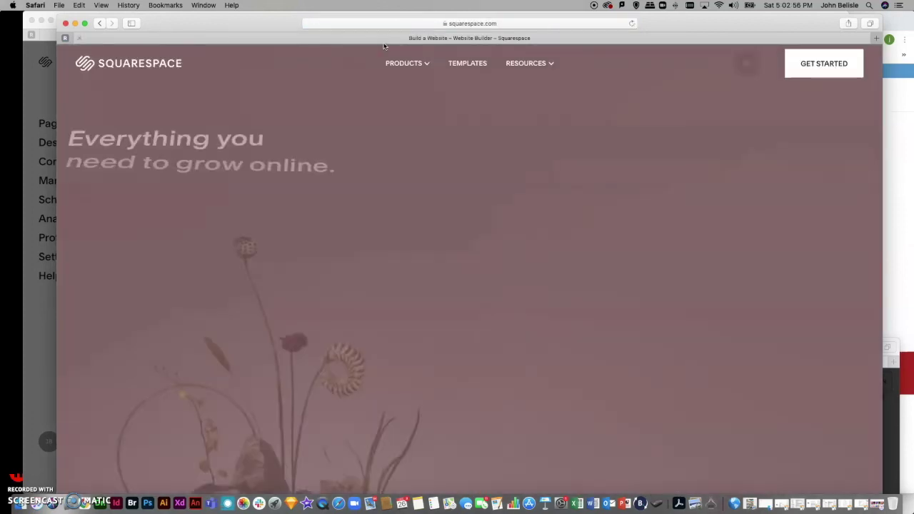
Open Squarespace's Help Guides and go to the Videos section of the help site
mouse_move(526, 57)
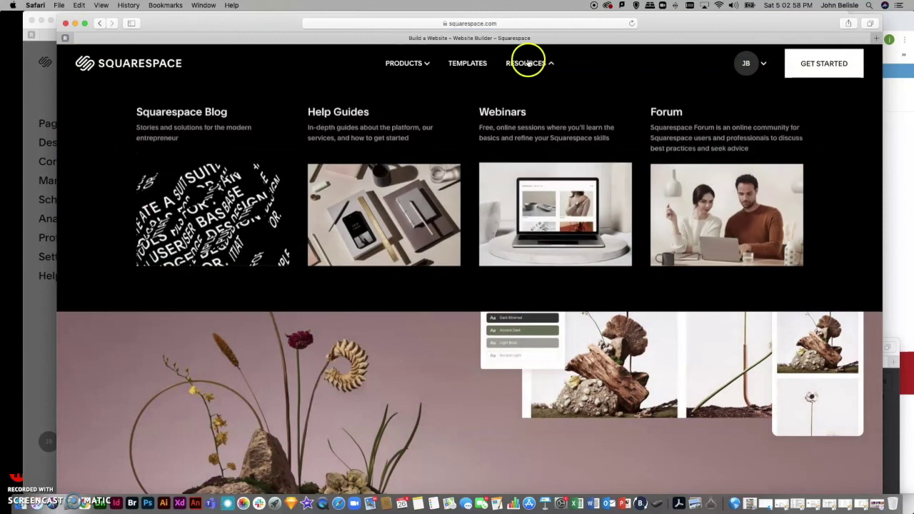
left_click(341, 113)
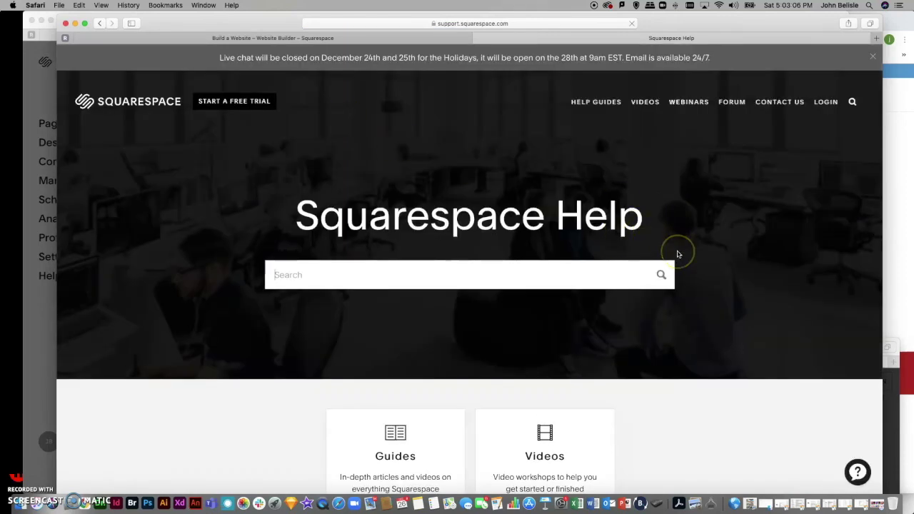
scroll(678, 254, "down", 8)
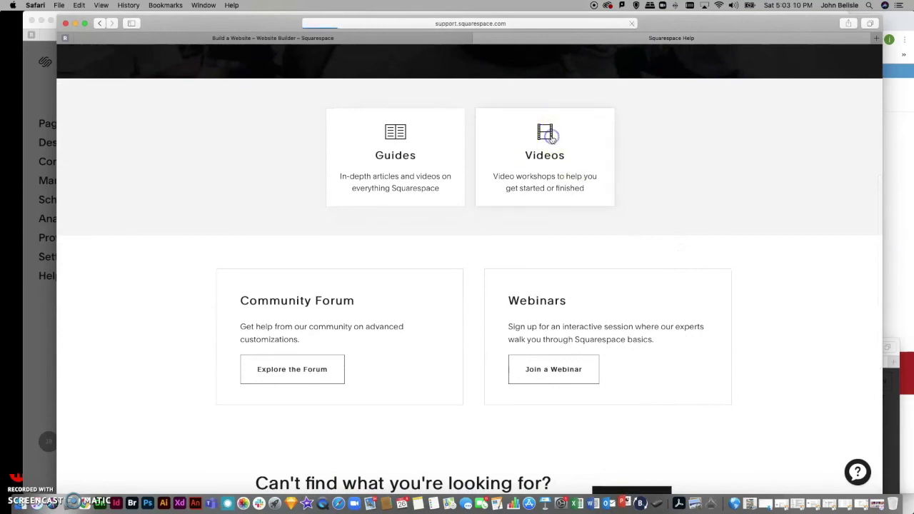
Examine the tutorial video categories from Series and Getting Started through Pages and Content to Privacy and Security and the page footer
scroll(662, 282, "down", 4)
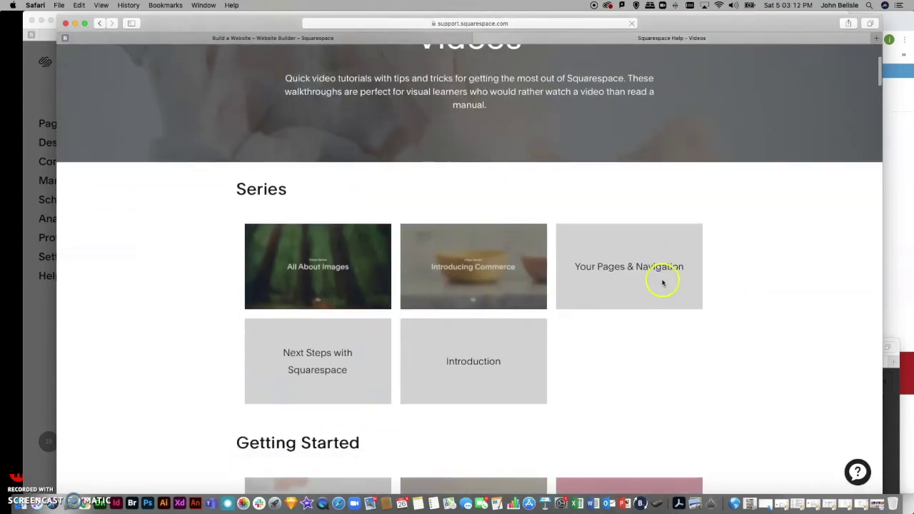
scroll(663, 283, "down", 2)
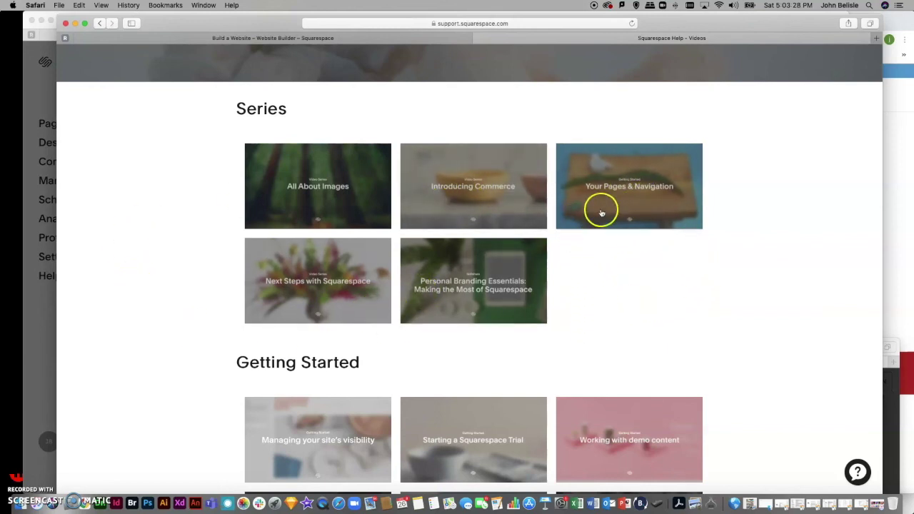
scroll(620, 223, "down", 8)
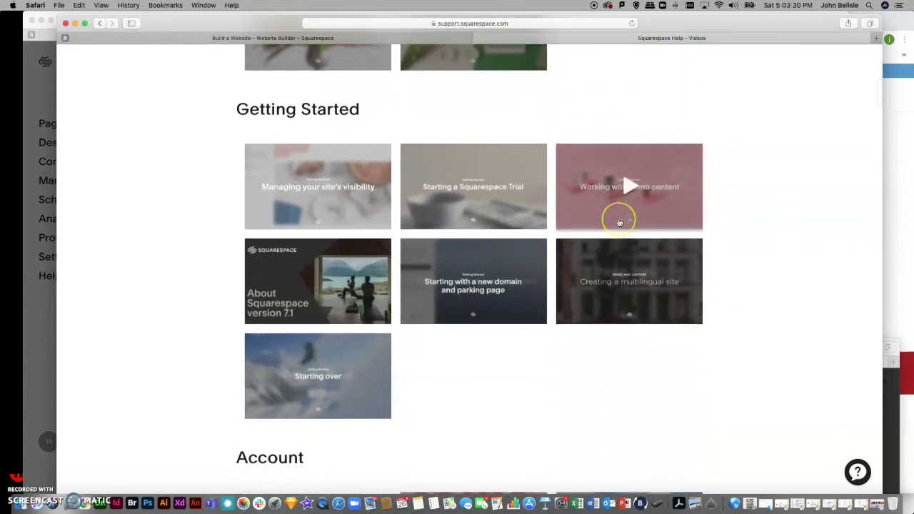
scroll(620, 223, "down", 7)
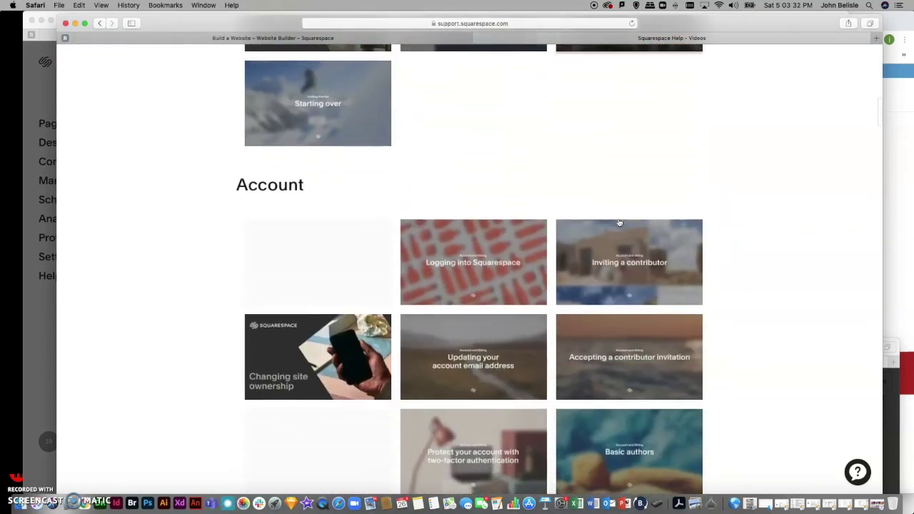
scroll(620, 223, "down", 7)
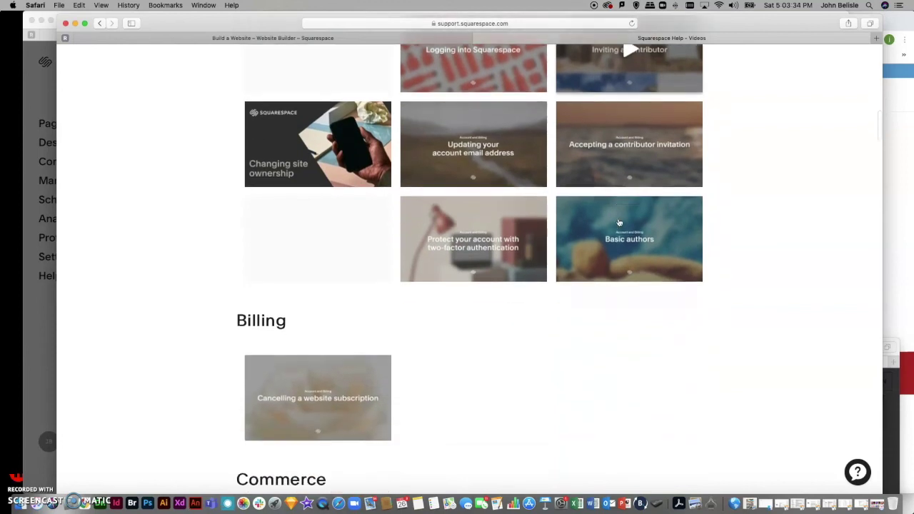
scroll(620, 223, "down", 10)
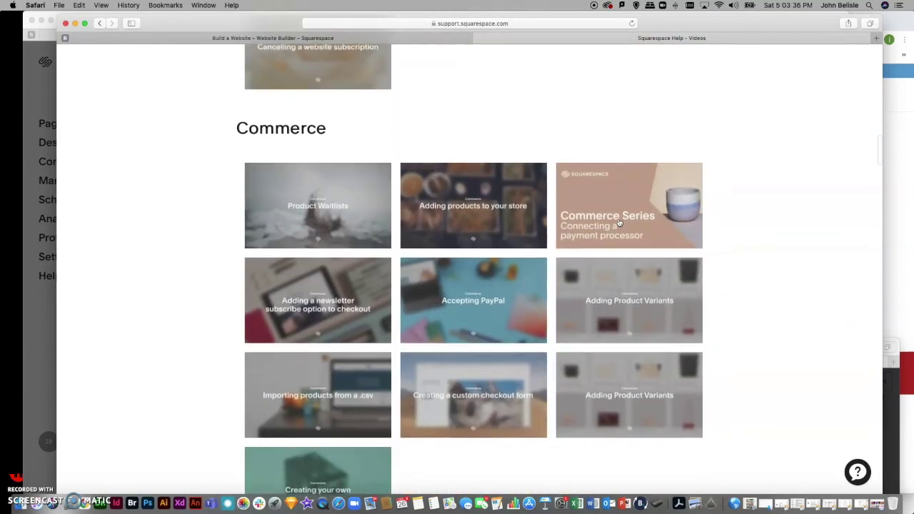
scroll(620, 223, "down", 20)
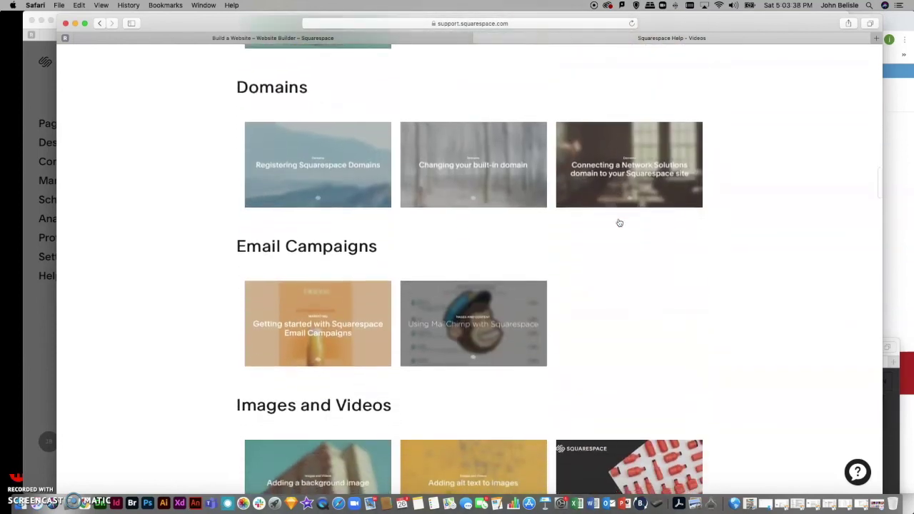
scroll(620, 223, "down", 6)
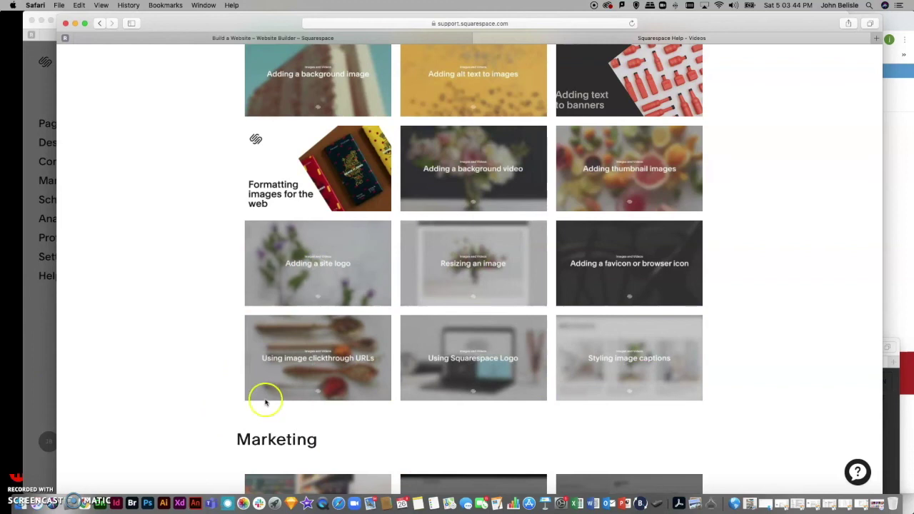
scroll(490, 366, "down", 12)
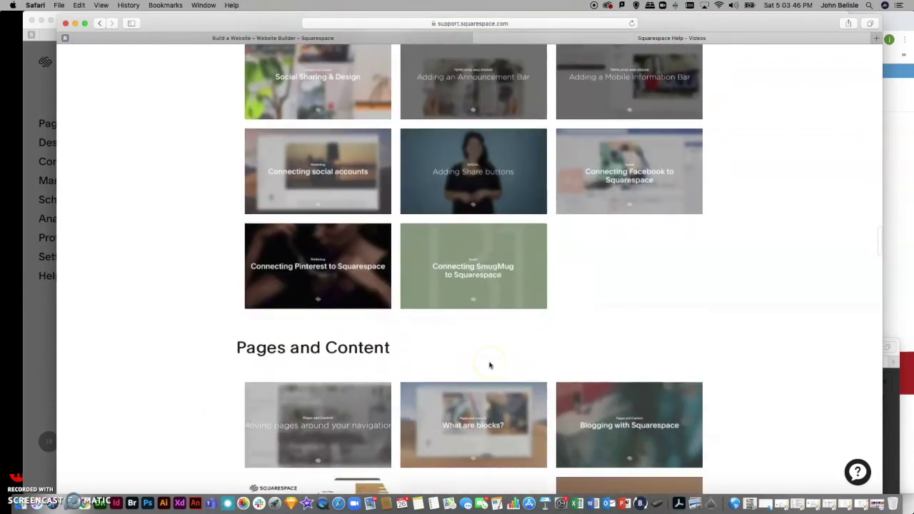
scroll(489, 365, "down", 11)
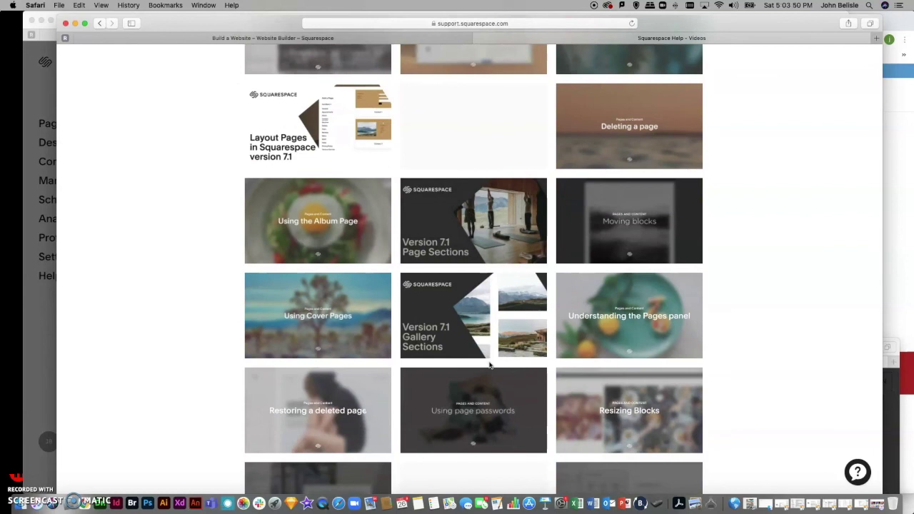
scroll(489, 366, "down", 18)
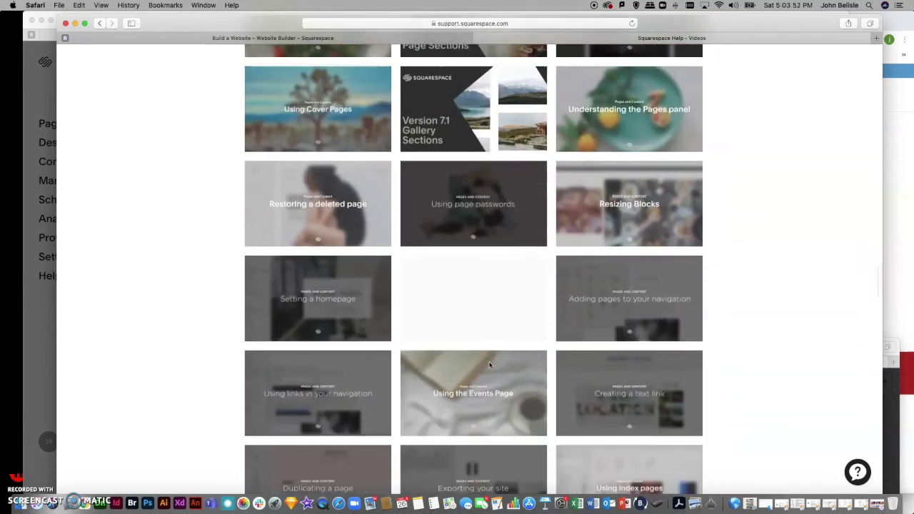
scroll(489, 366, "down", 1)
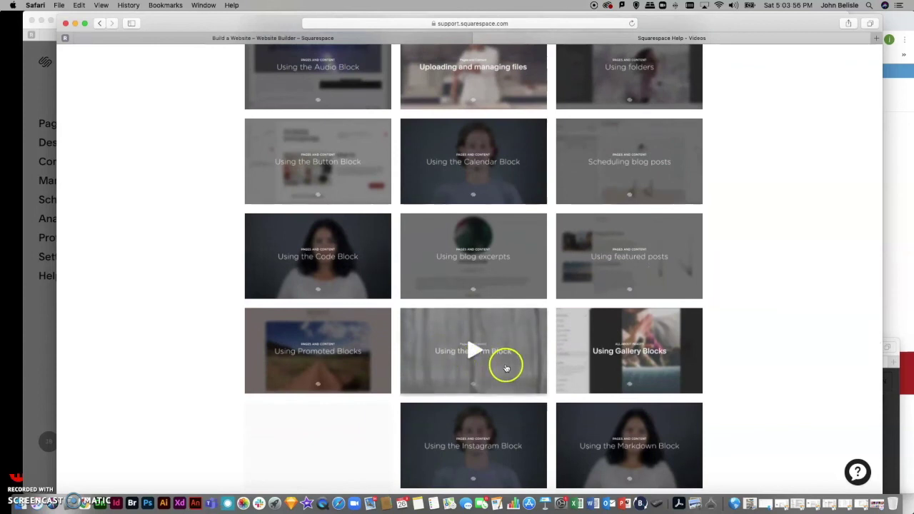
scroll(506, 369, "down", 16)
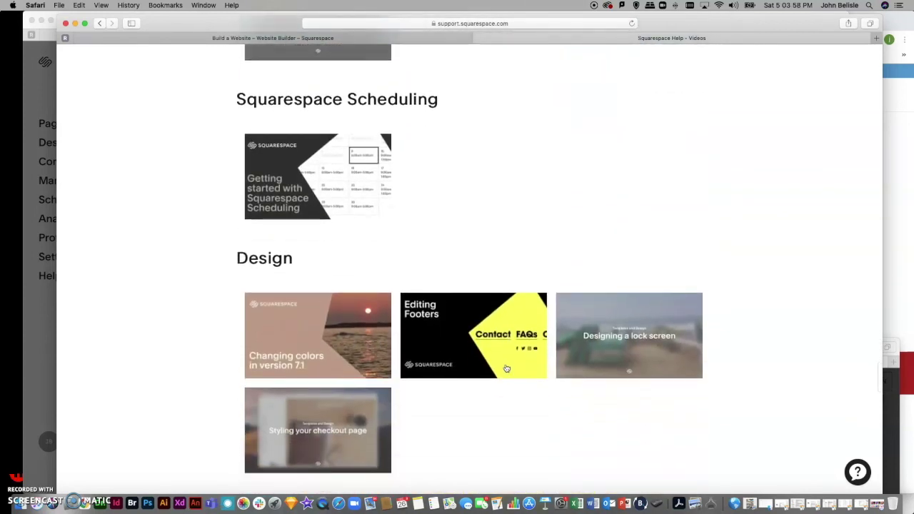
scroll(506, 368, "down", 7)
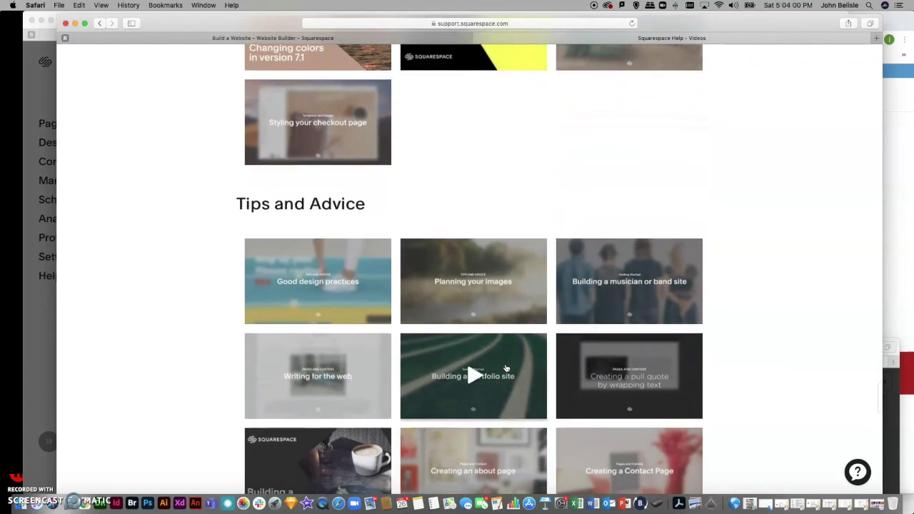
scroll(506, 369, "down", 12)
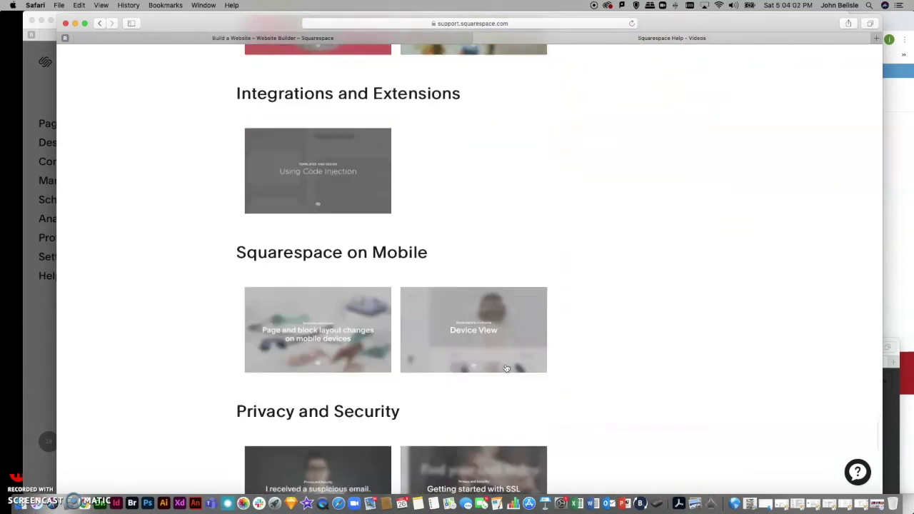
scroll(506, 369, "down", 16)
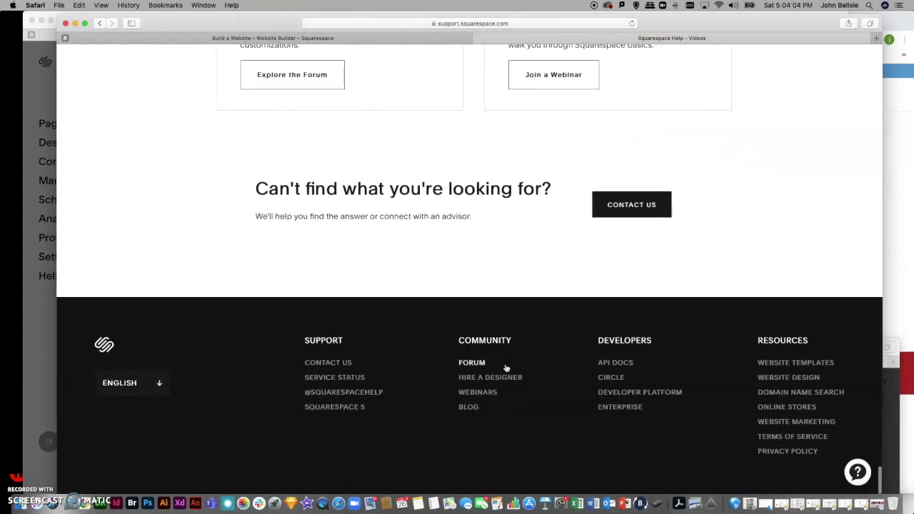
Return to the start of the Videos page and look over the tutorials again down to the Commerce category
scroll(505, 368, "up", 20)
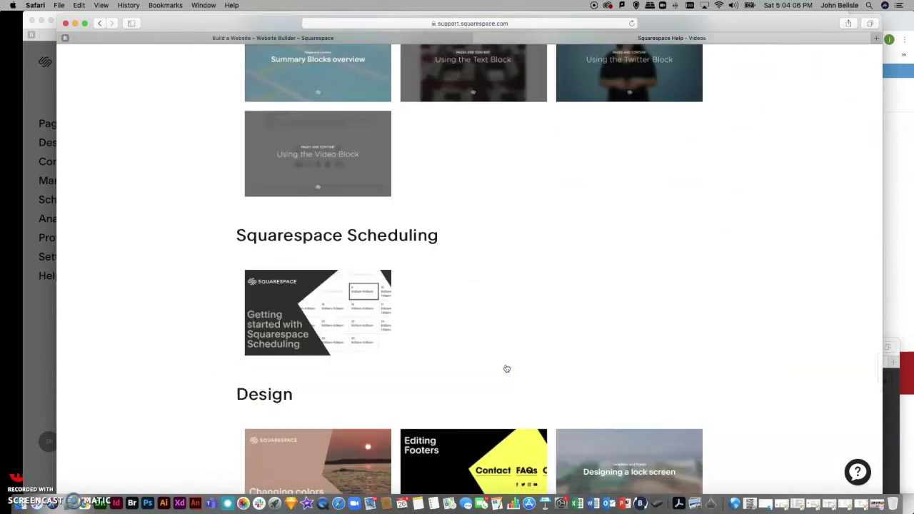
scroll(507, 369, "up", 20)
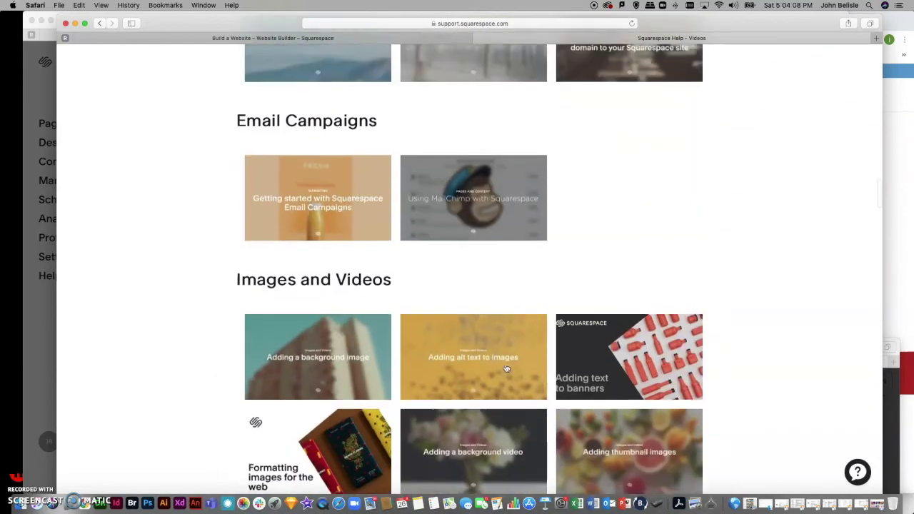
scroll(507, 369, "up", 20)
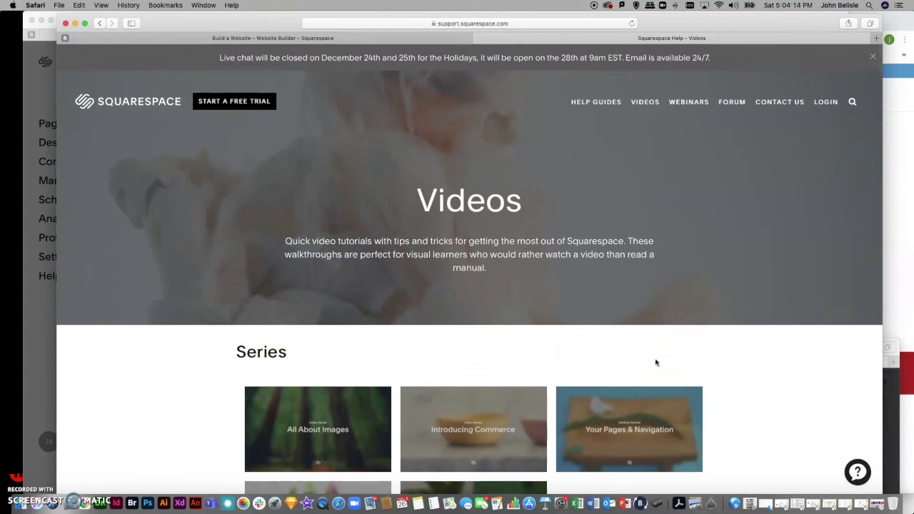
scroll(507, 343, "down", 20)
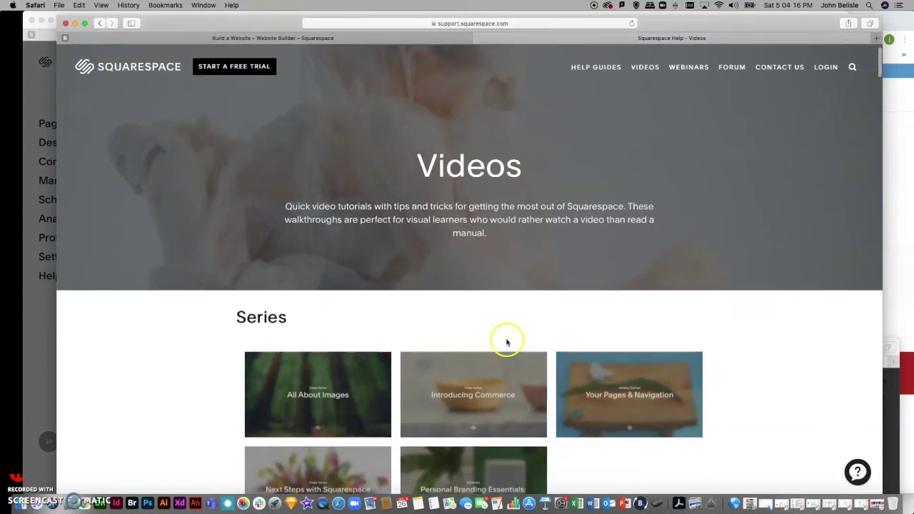
scroll(507, 343, "down", 5)
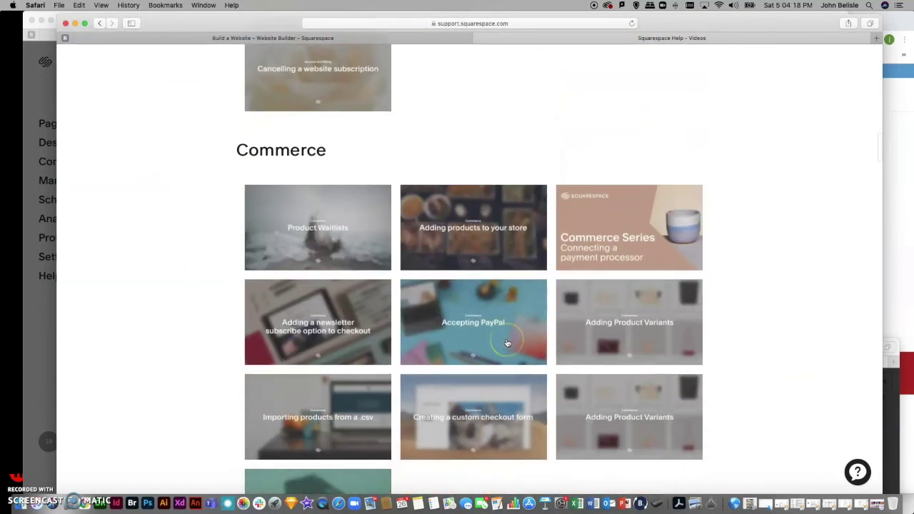
Look through the tutorial videos from Commerce and Domains through Images and Videos and Marketing to Pages and Content
scroll(507, 343, "down", 10)
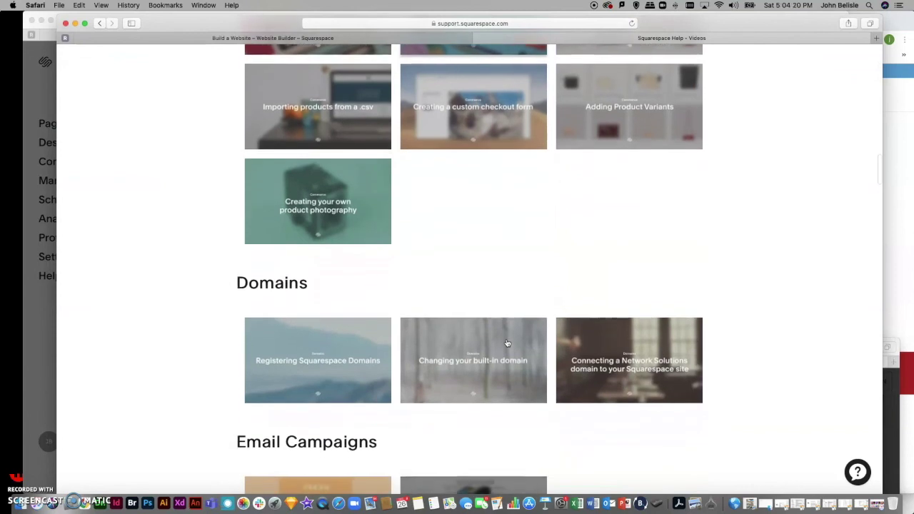
scroll(507, 342, "down", 10)
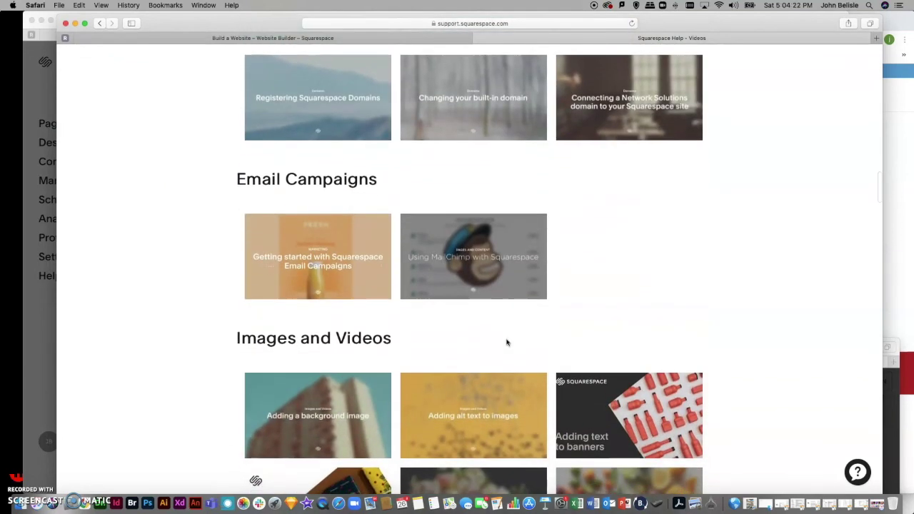
scroll(507, 343, "down", 2)
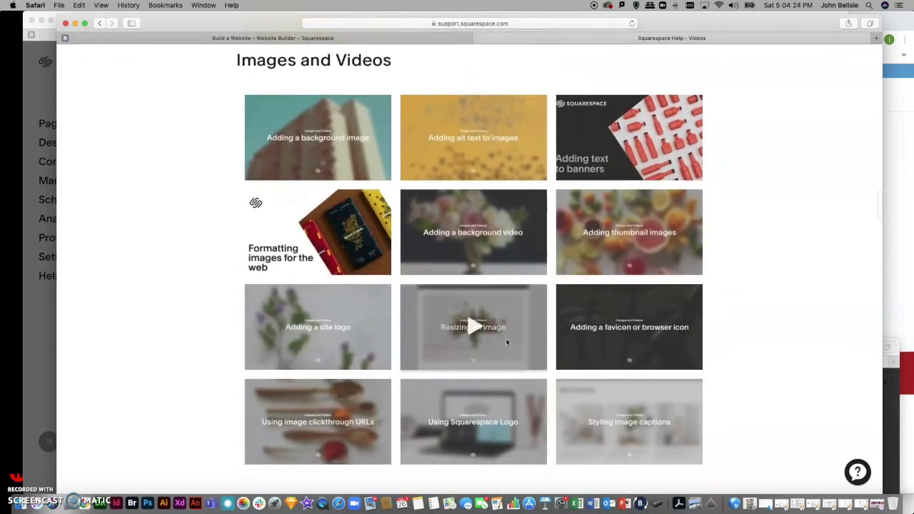
scroll(507, 343, "down", 12)
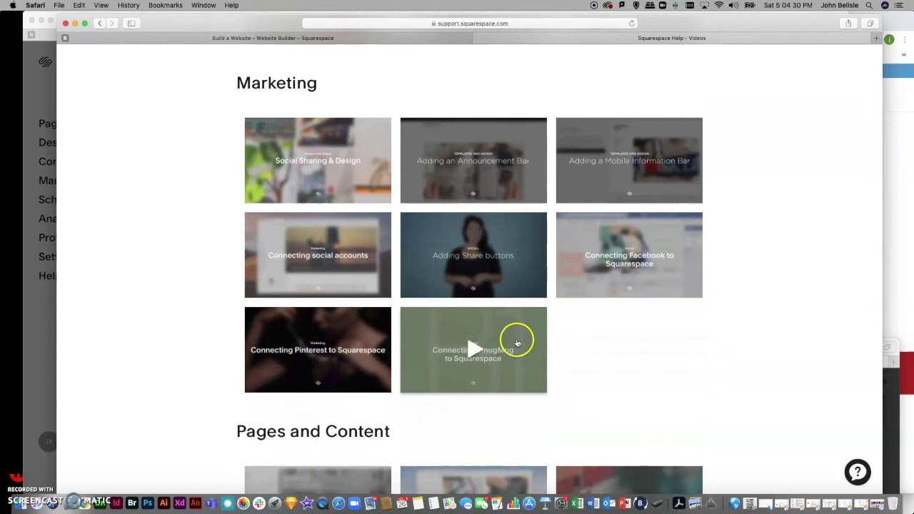
scroll(563, 379, "down", 10)
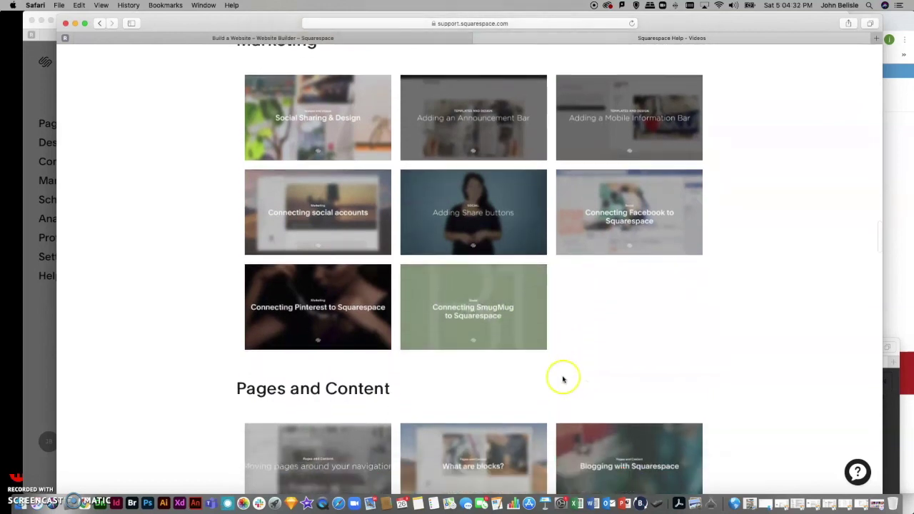
scroll(563, 380, "down", 3)
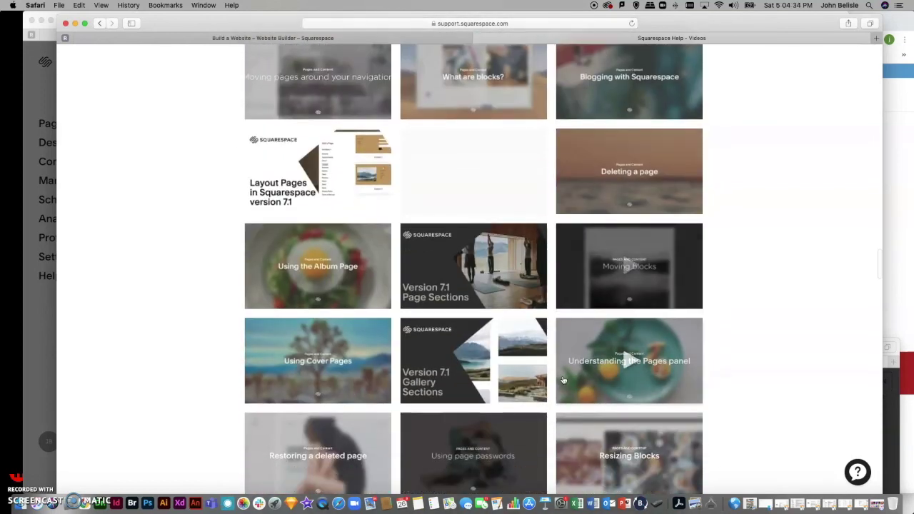
scroll(563, 379, "down", 4)
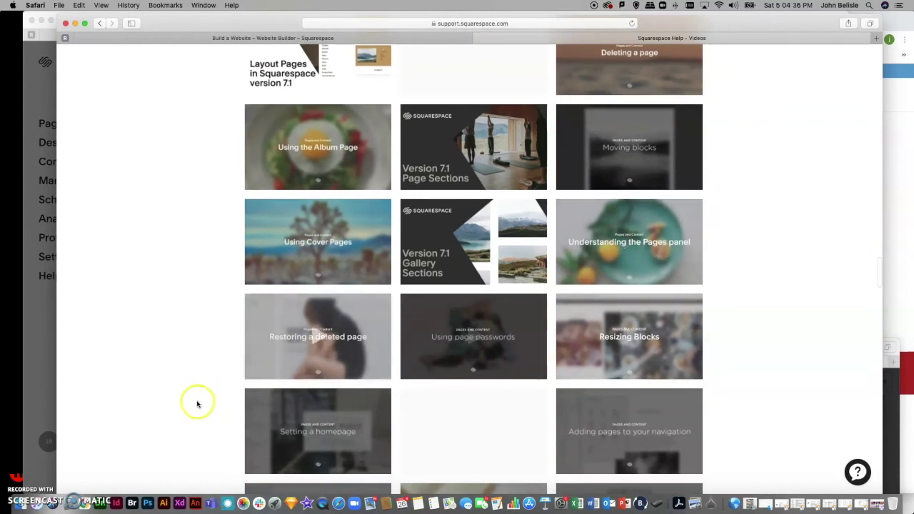